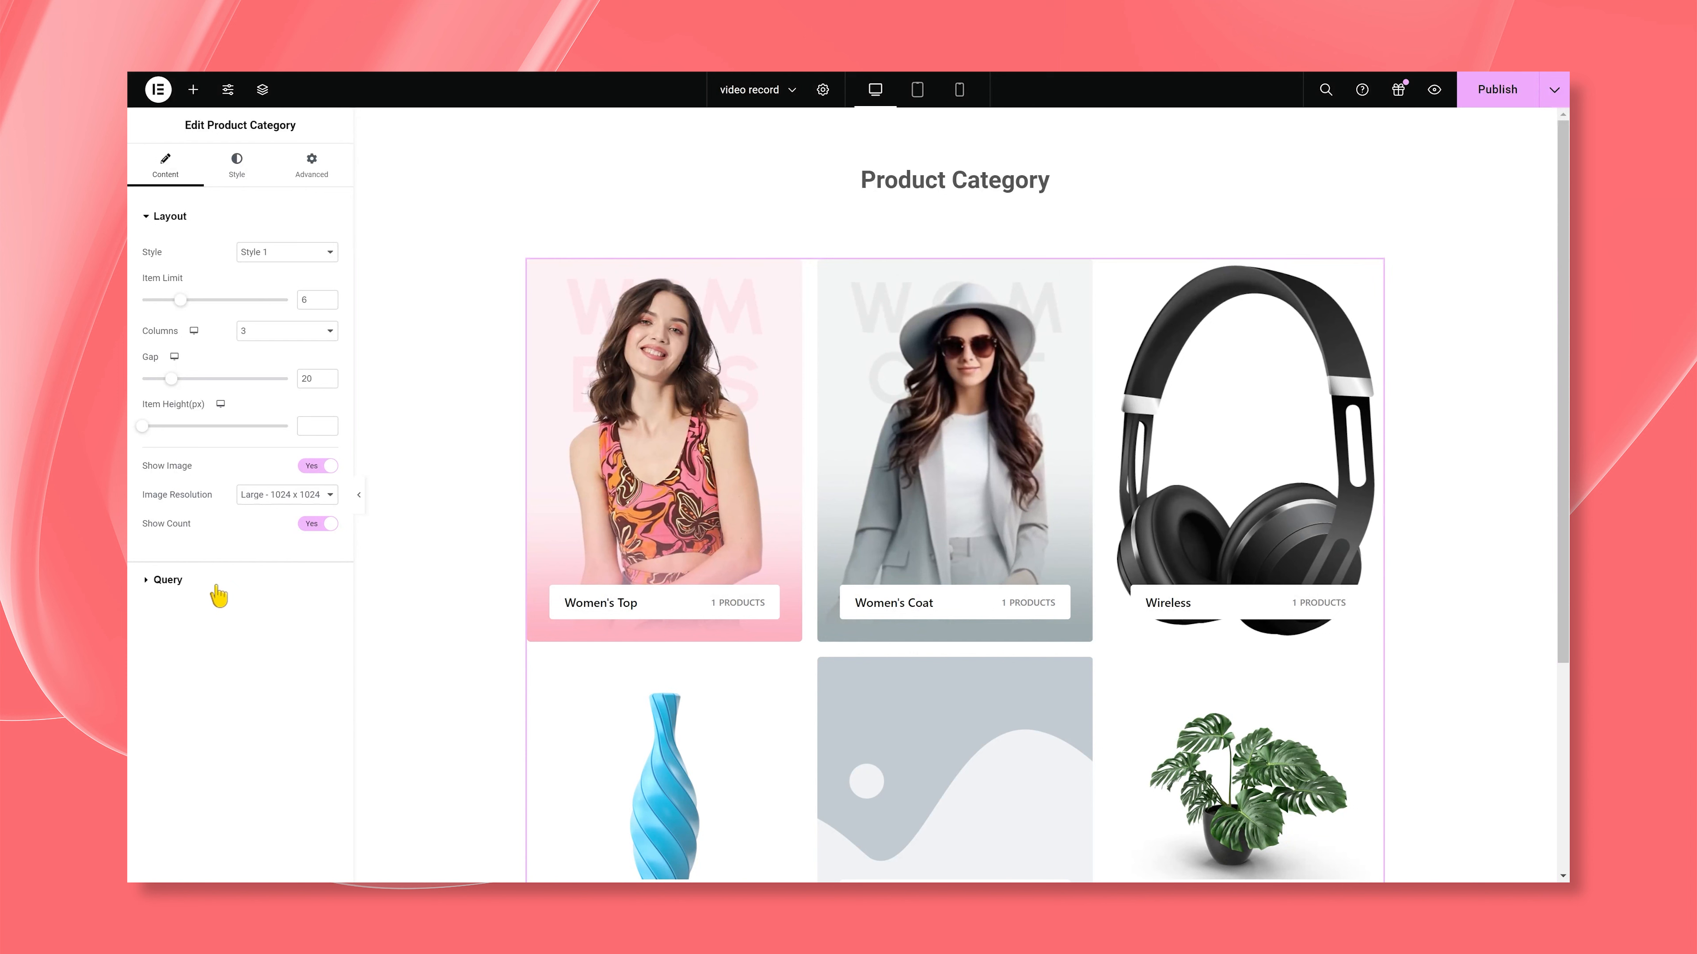
Step: Include the Women's Top and Men's Hoodie categories in the Product Category widget's query
click(217, 587)
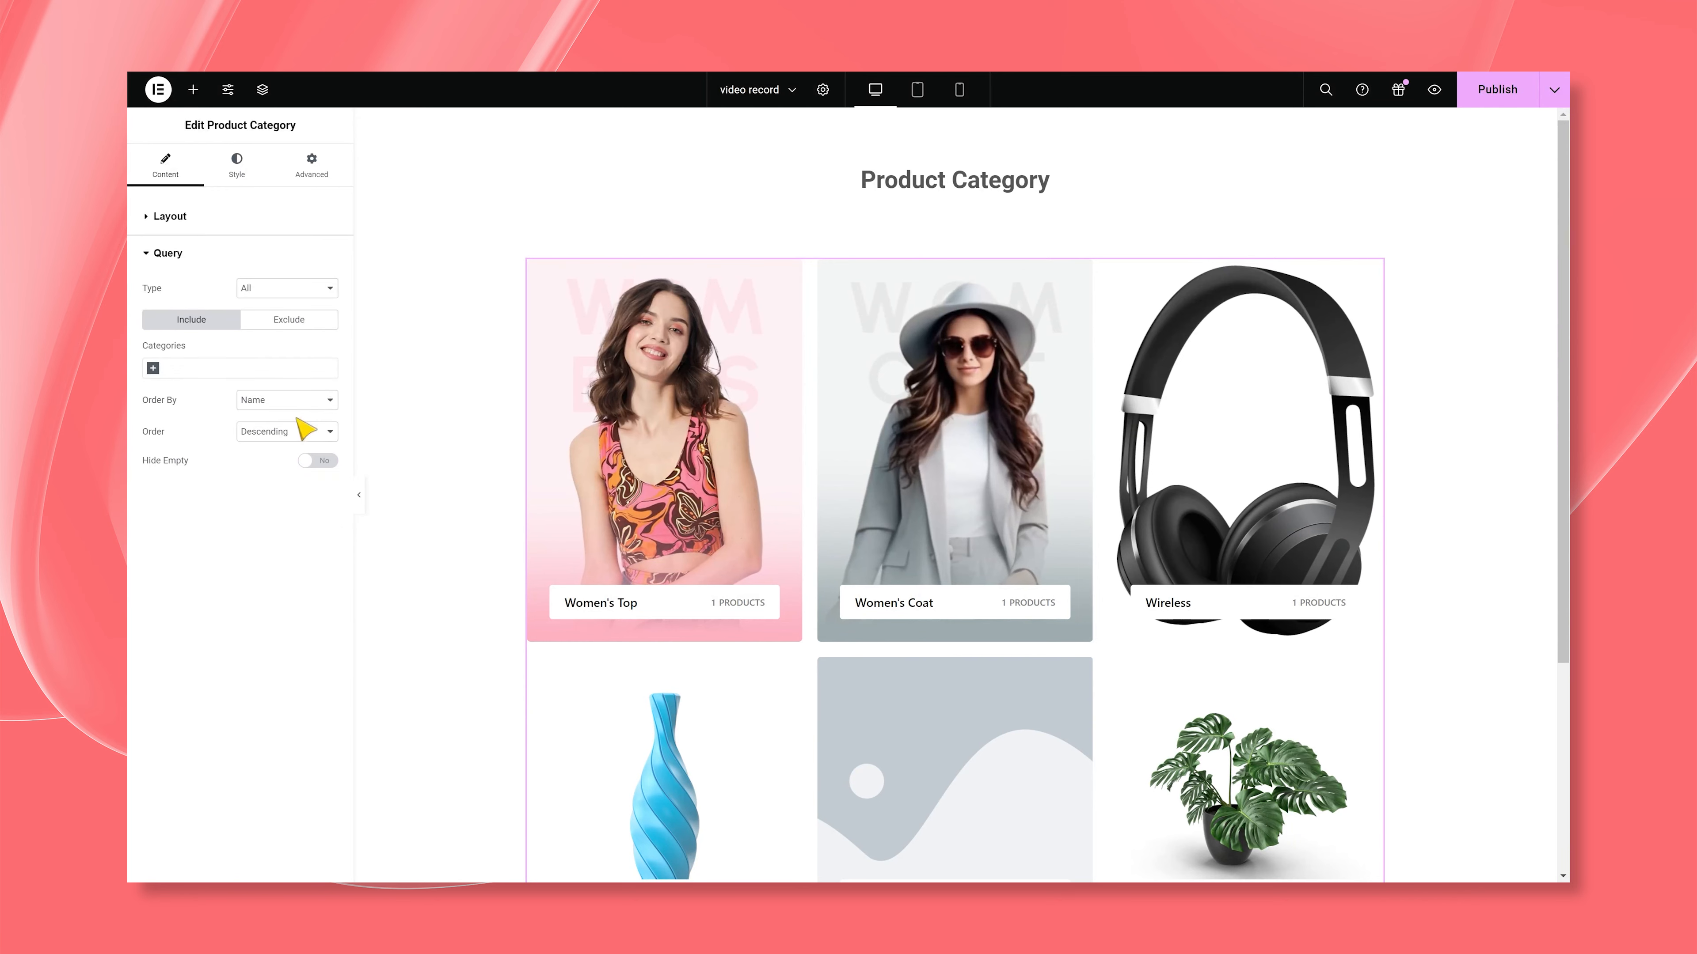
text(wom)
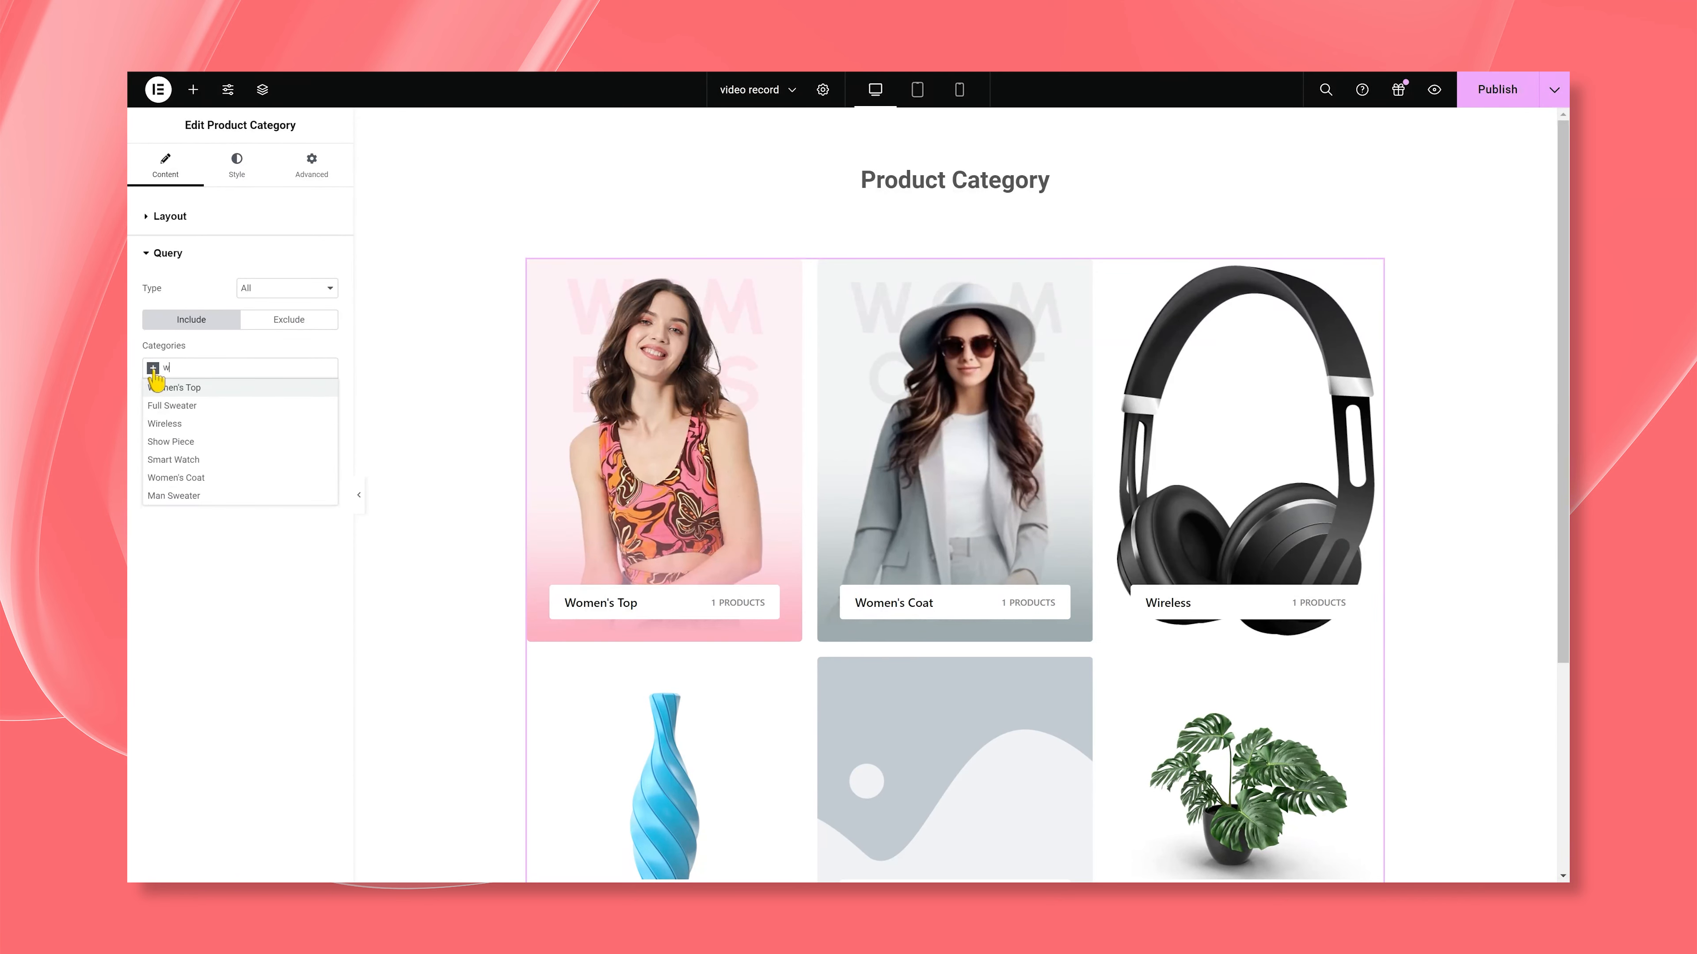
click(161, 387)
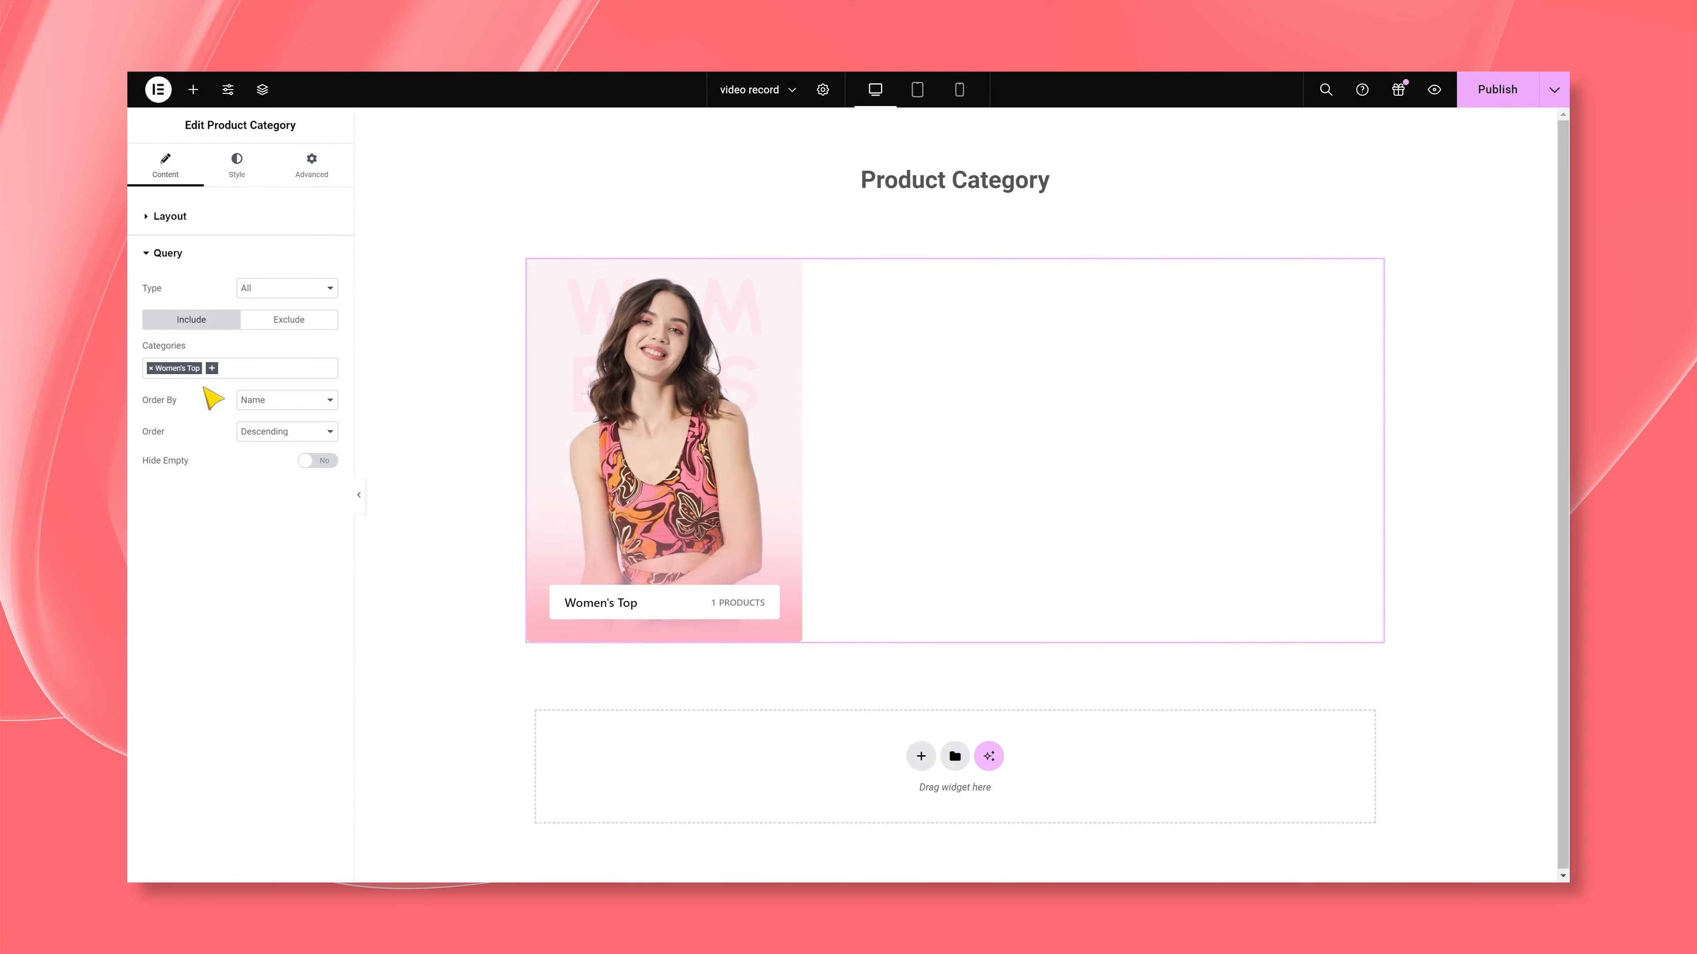
click(217, 378)
text(men)
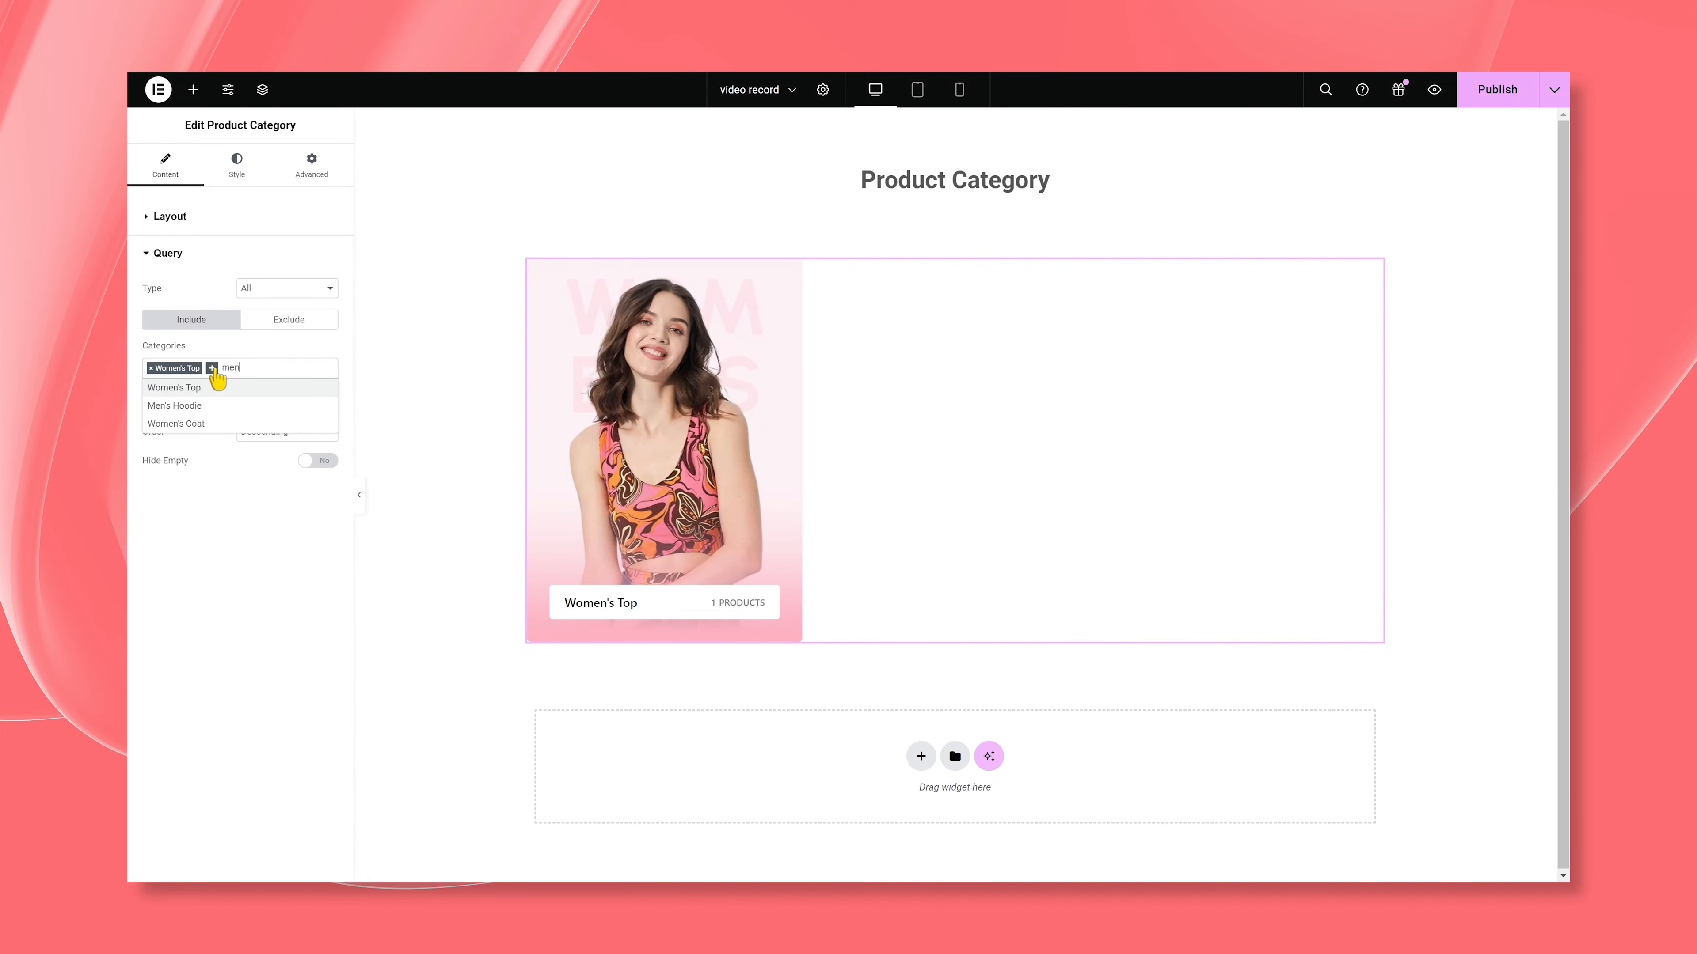
click(254, 405)
Step: Add the Women's Coat and Full Sweater categories to the query's included categories
click(274, 377)
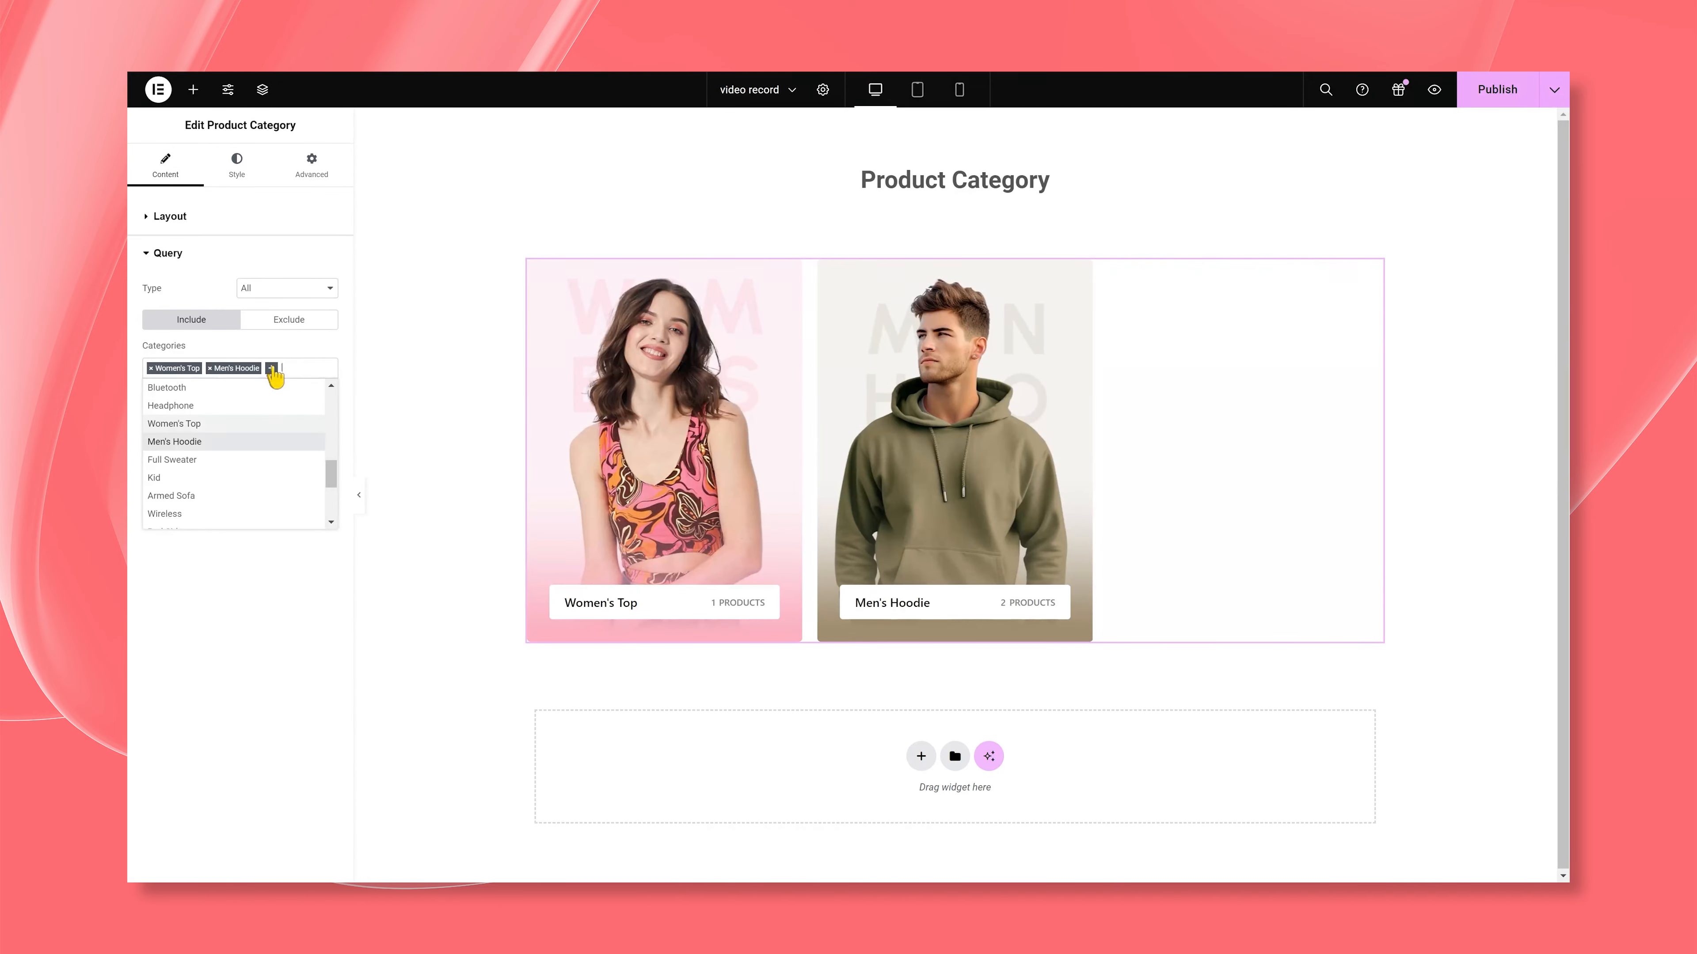
text(wo)
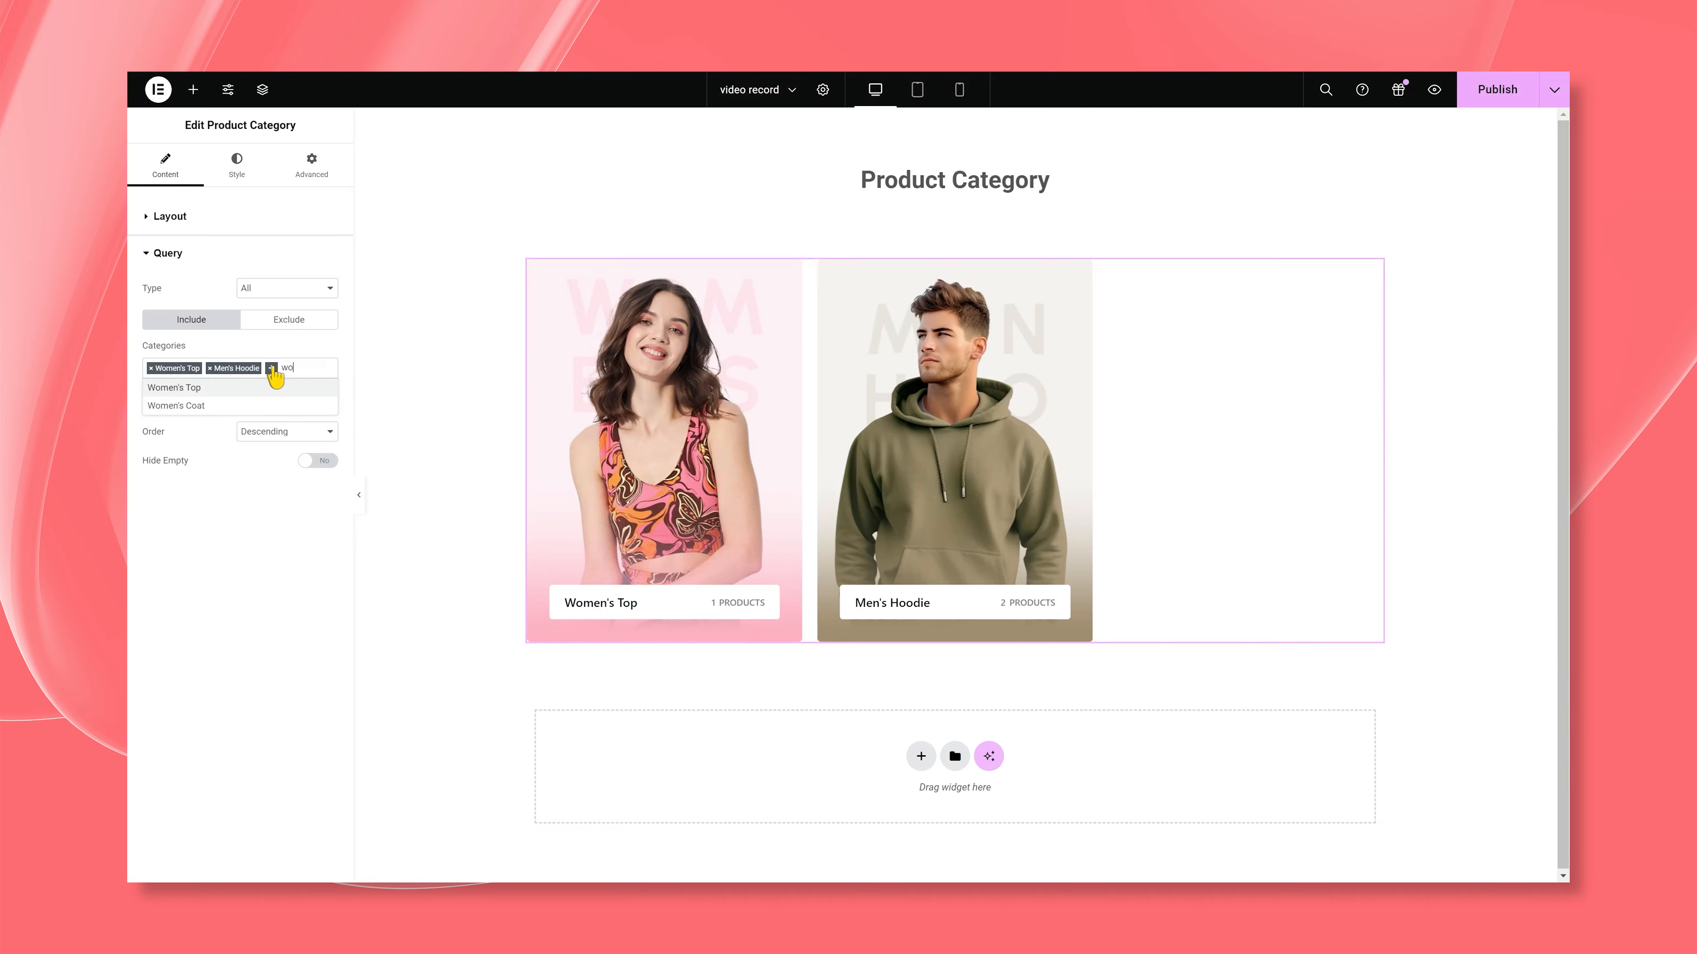
key(Down)
key(Return)
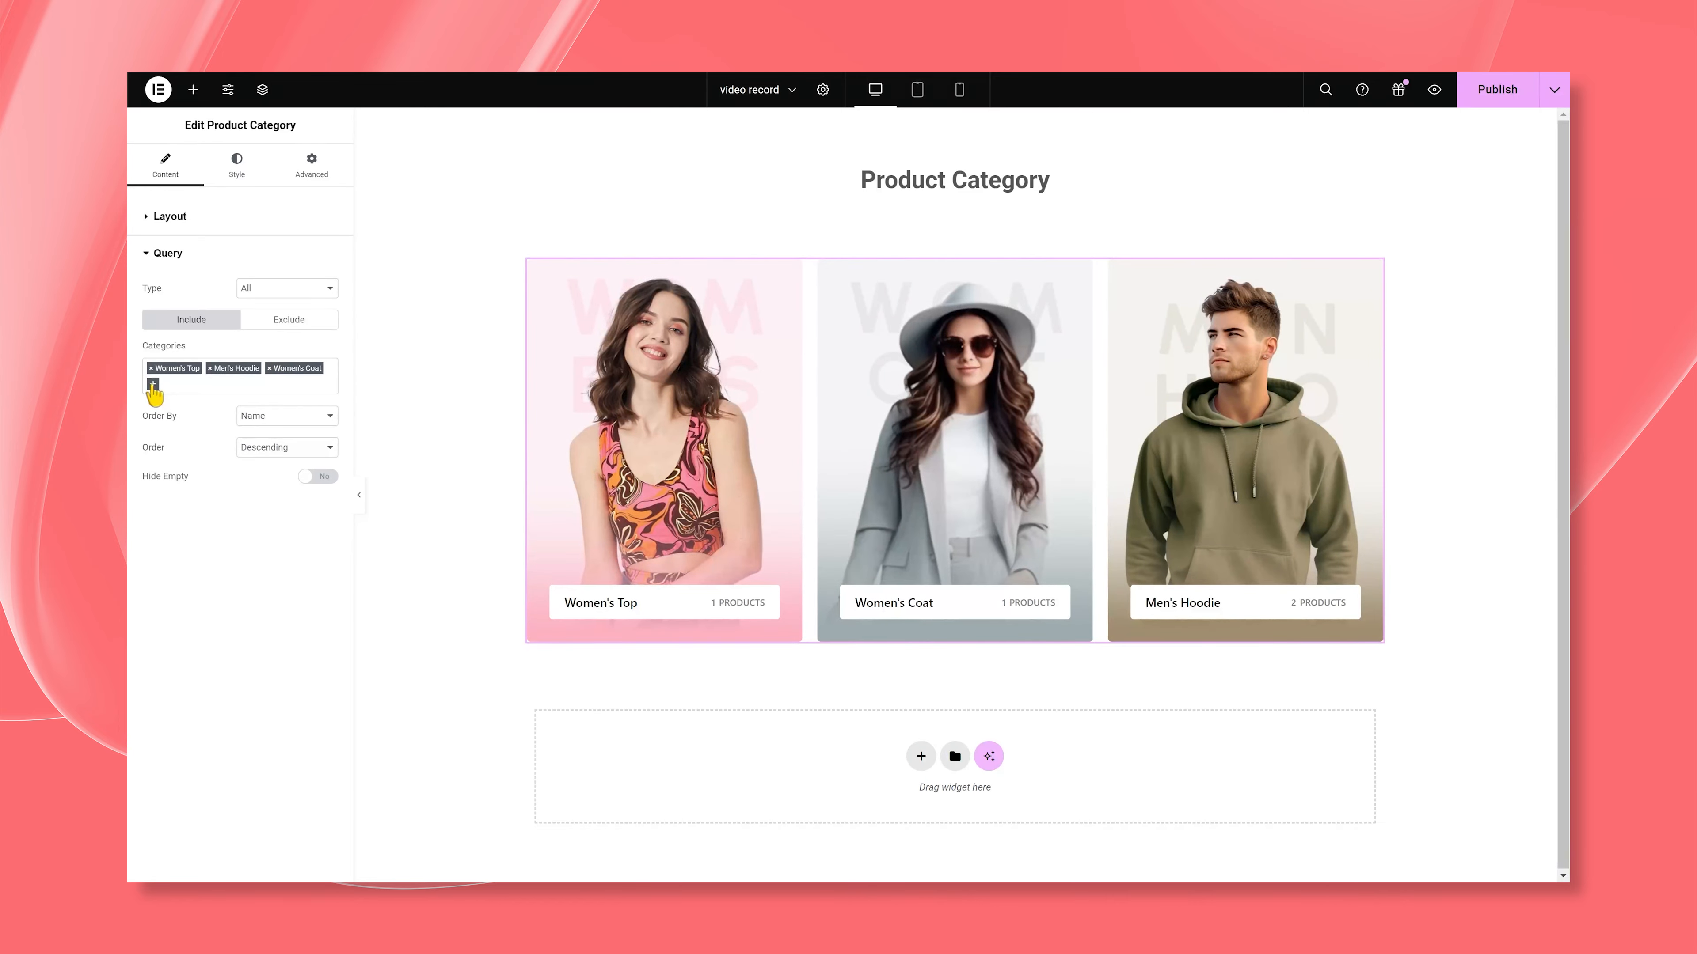
click(153, 388)
text(fu)
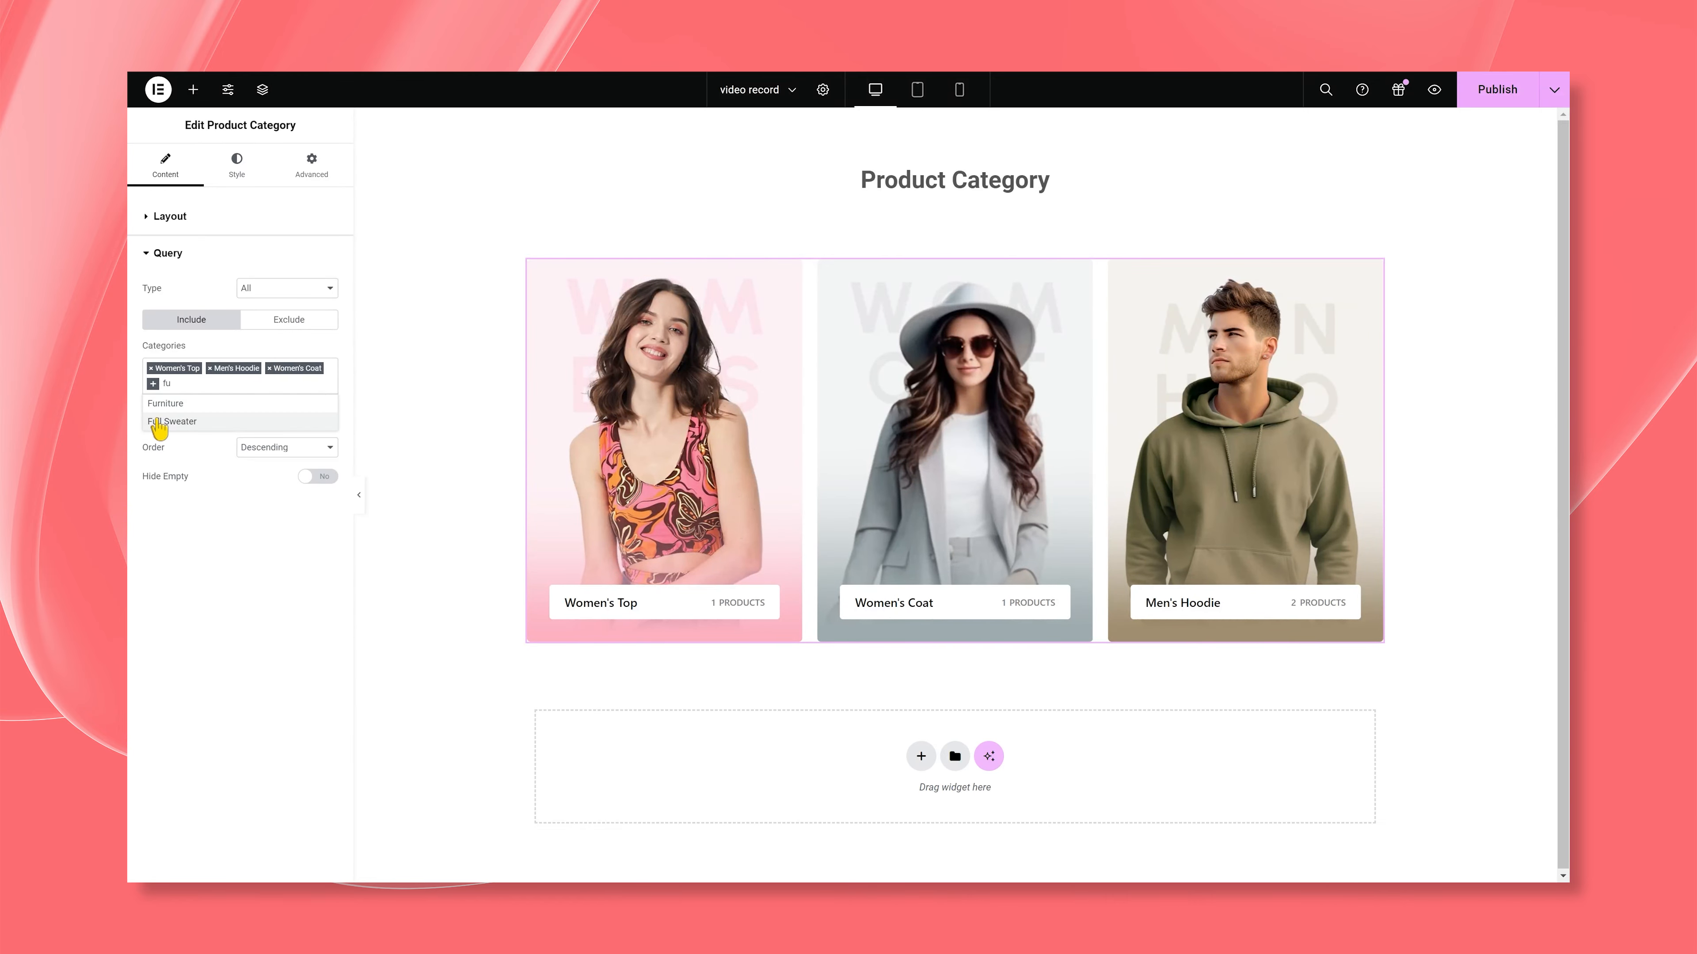
click(160, 422)
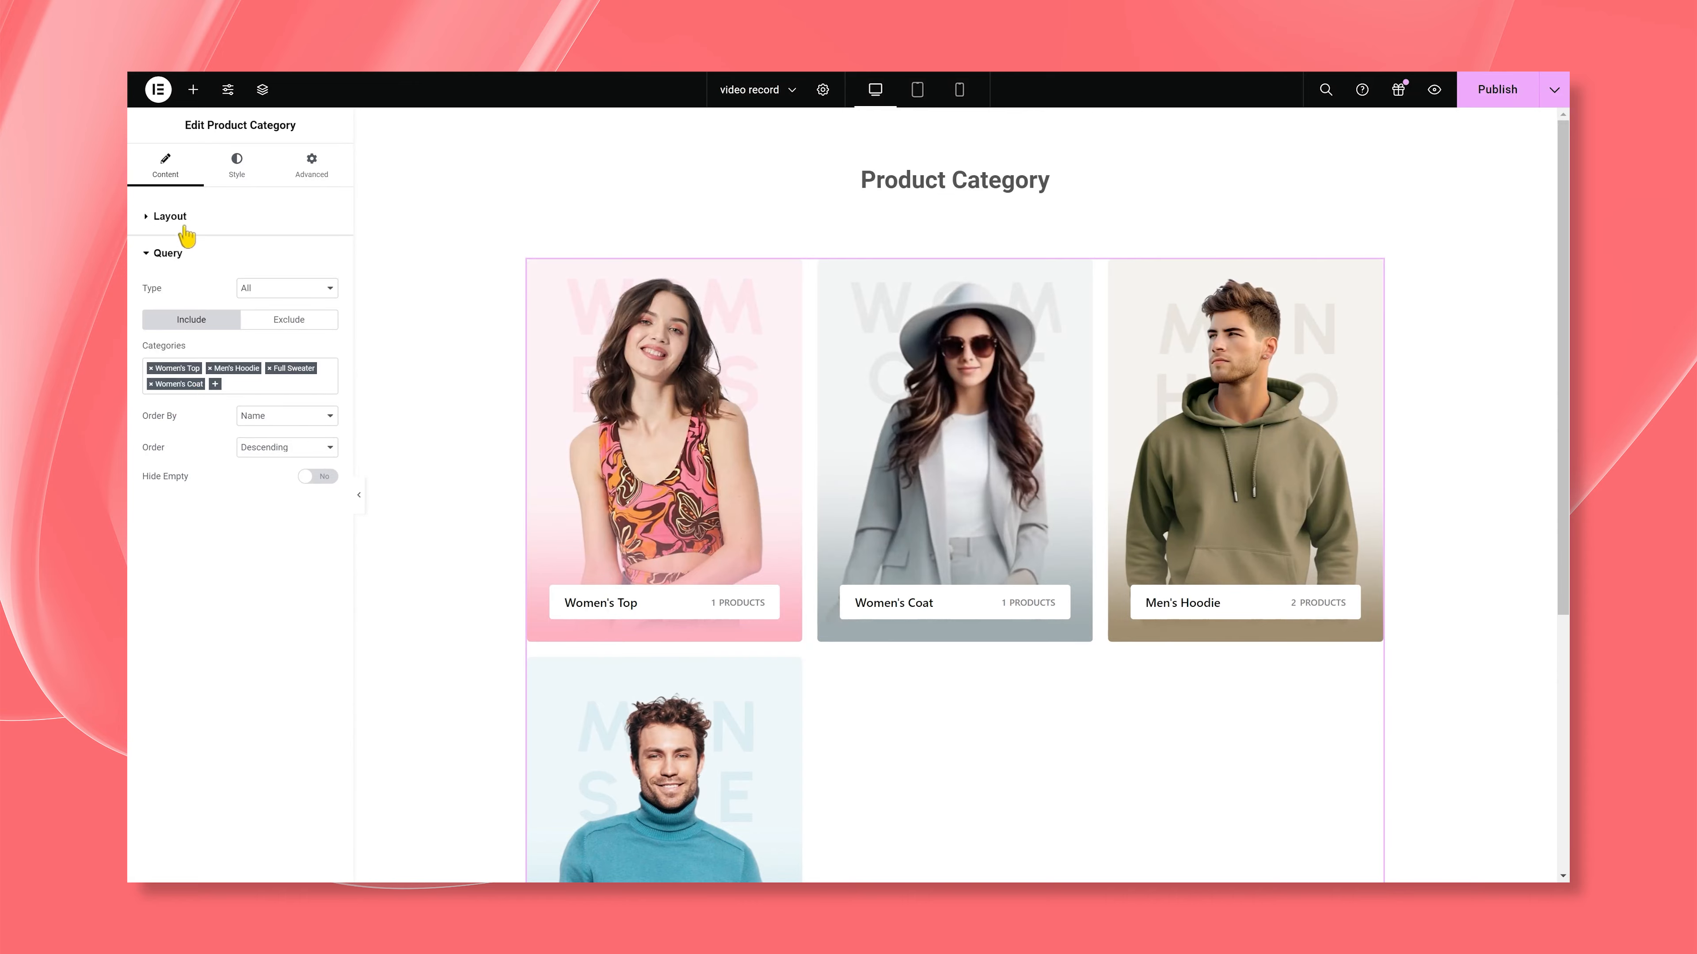
Step: Set the Product Category widget's layout to Style 2
click(171, 217)
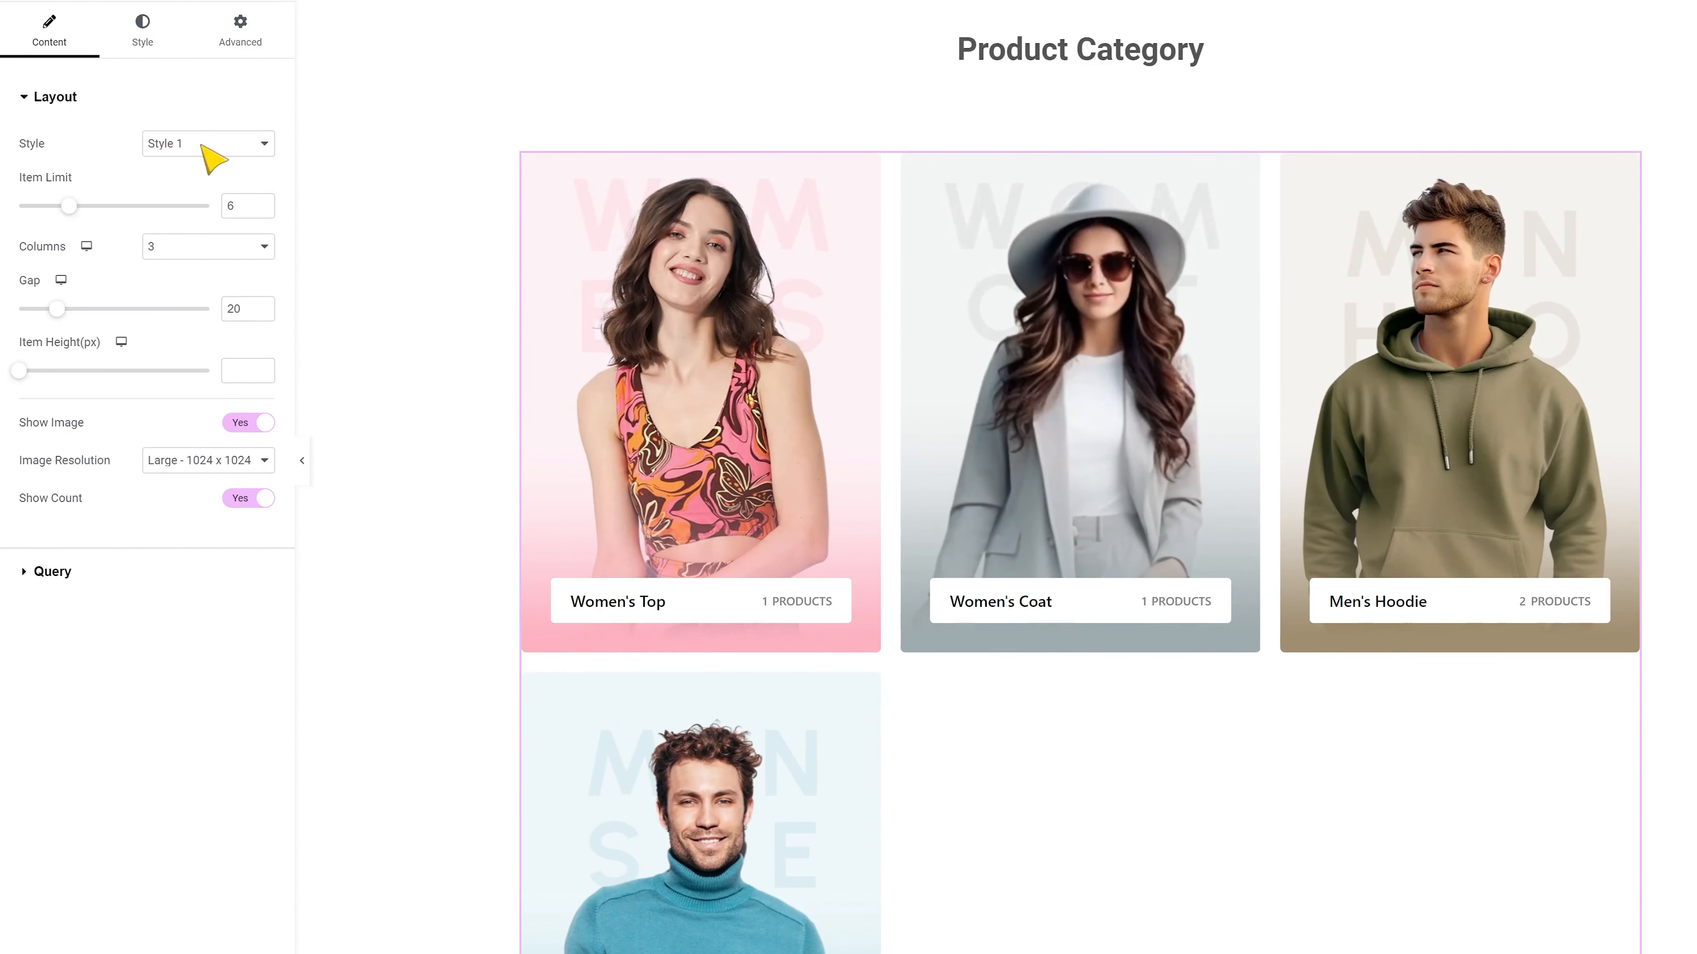
click(304, 254)
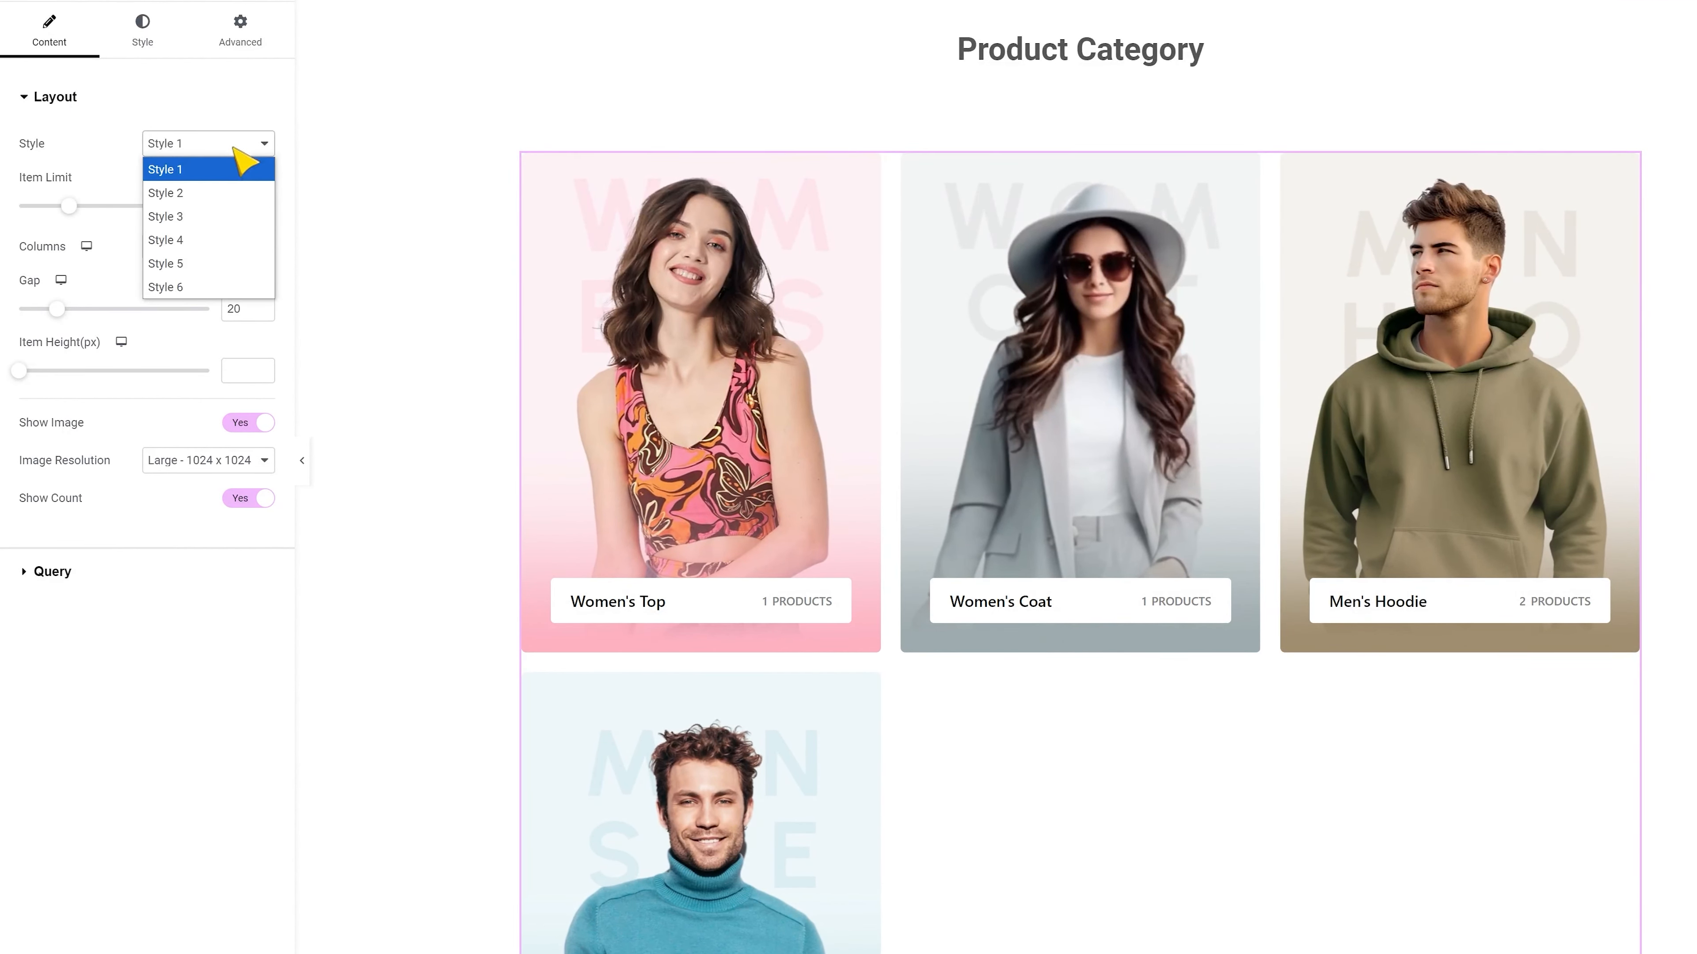
click(221, 192)
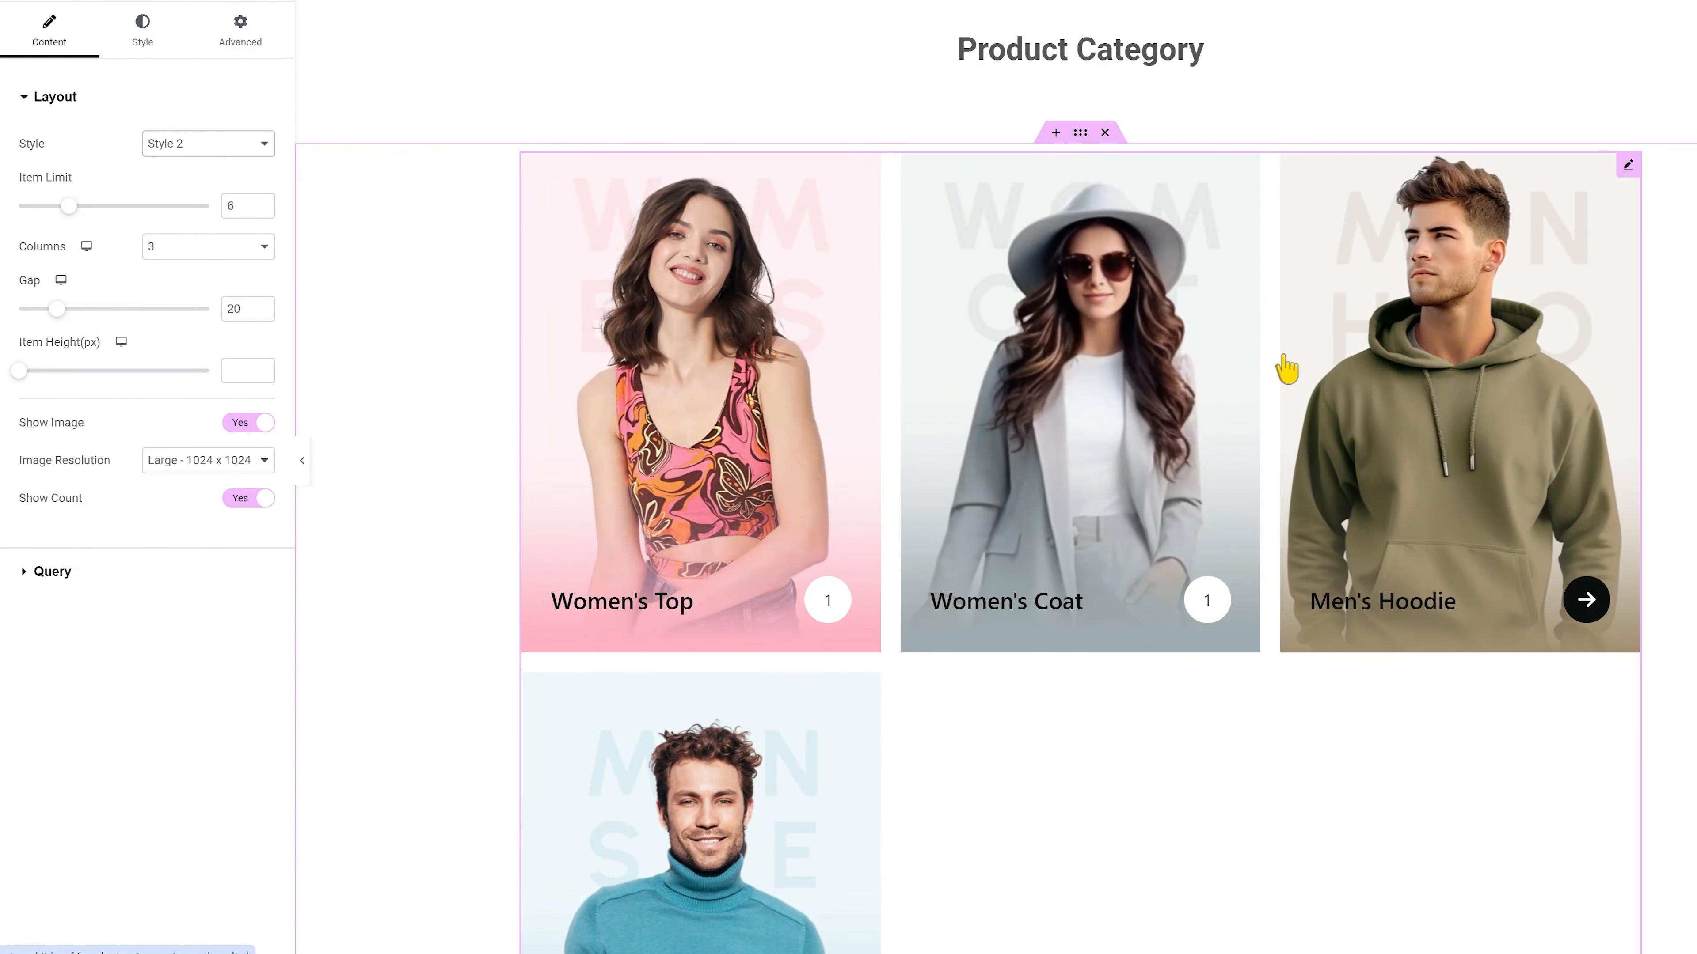
Step: Try layout Styles 3, 4, 5 and 6 in turn on the category cards and return to Style 2
click(221, 144)
click(215, 217)
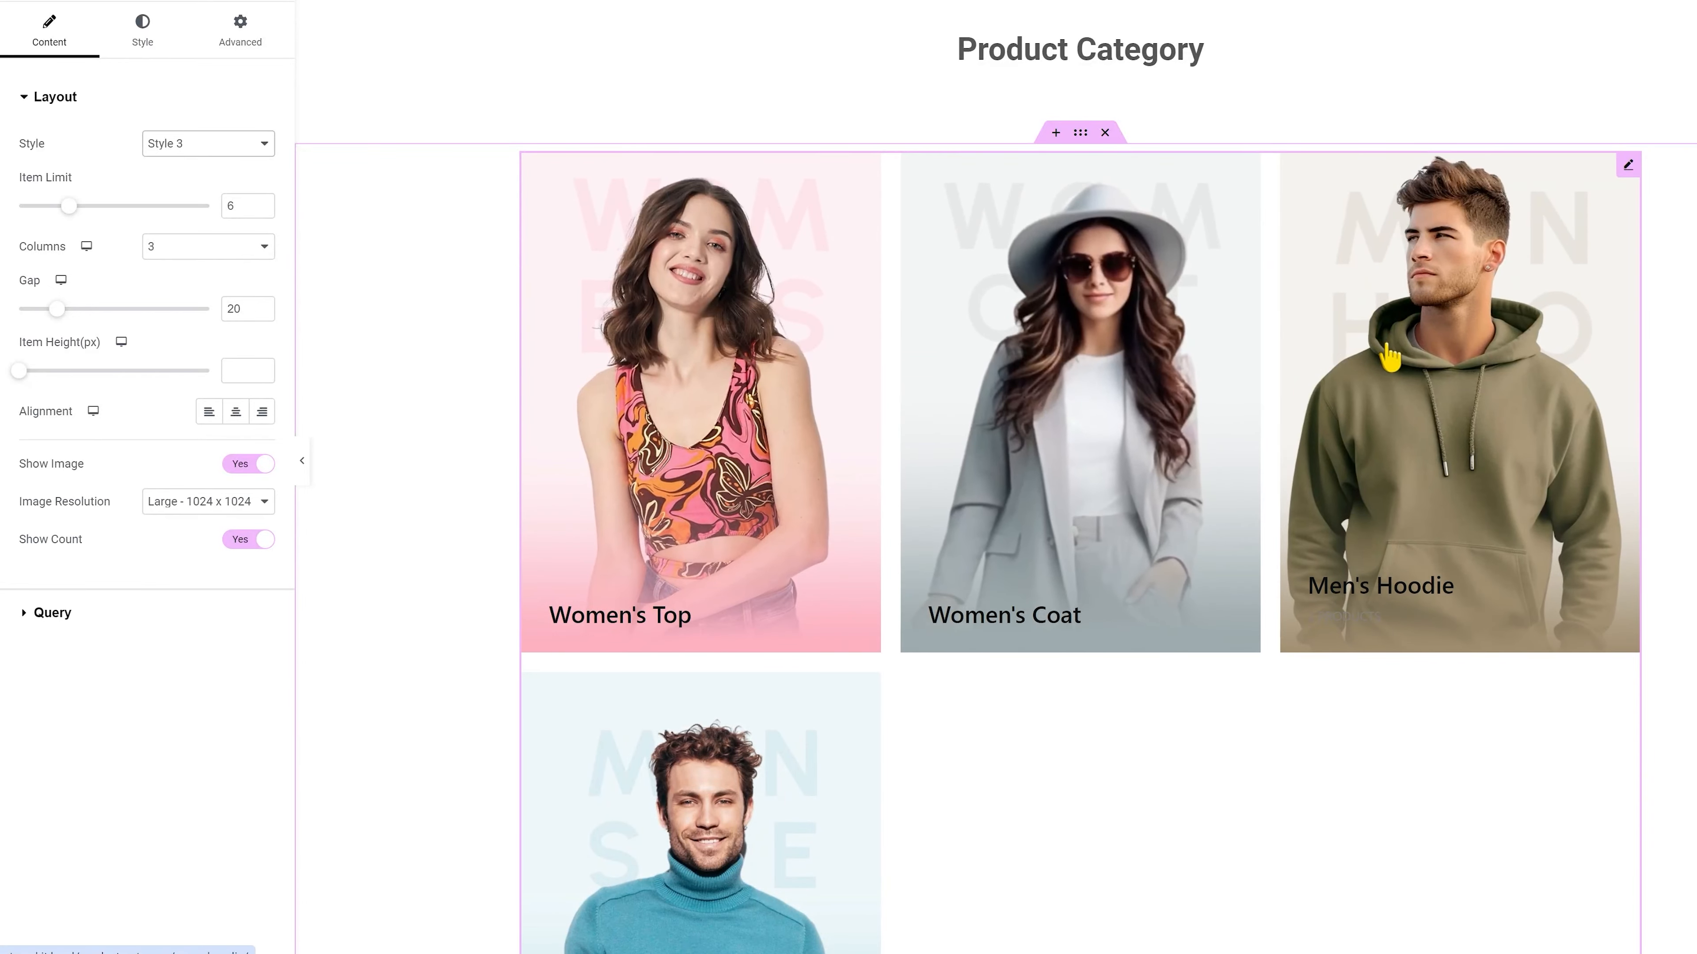
click(215, 145)
click(227, 239)
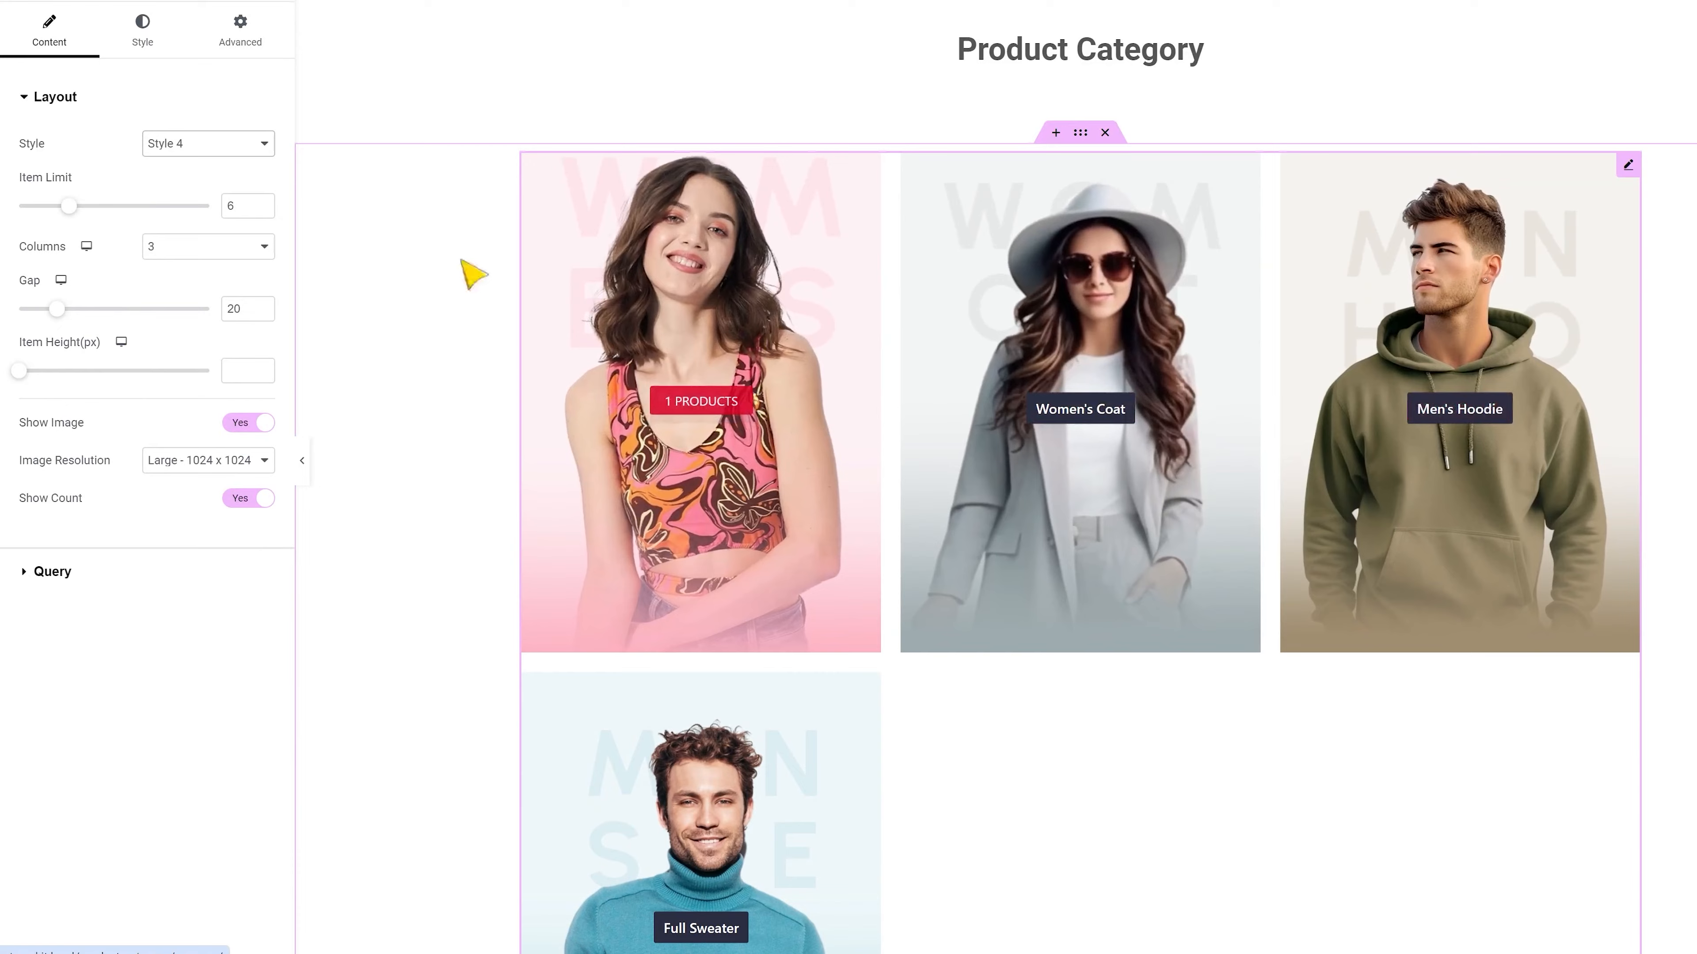
click(187, 144)
click(215, 267)
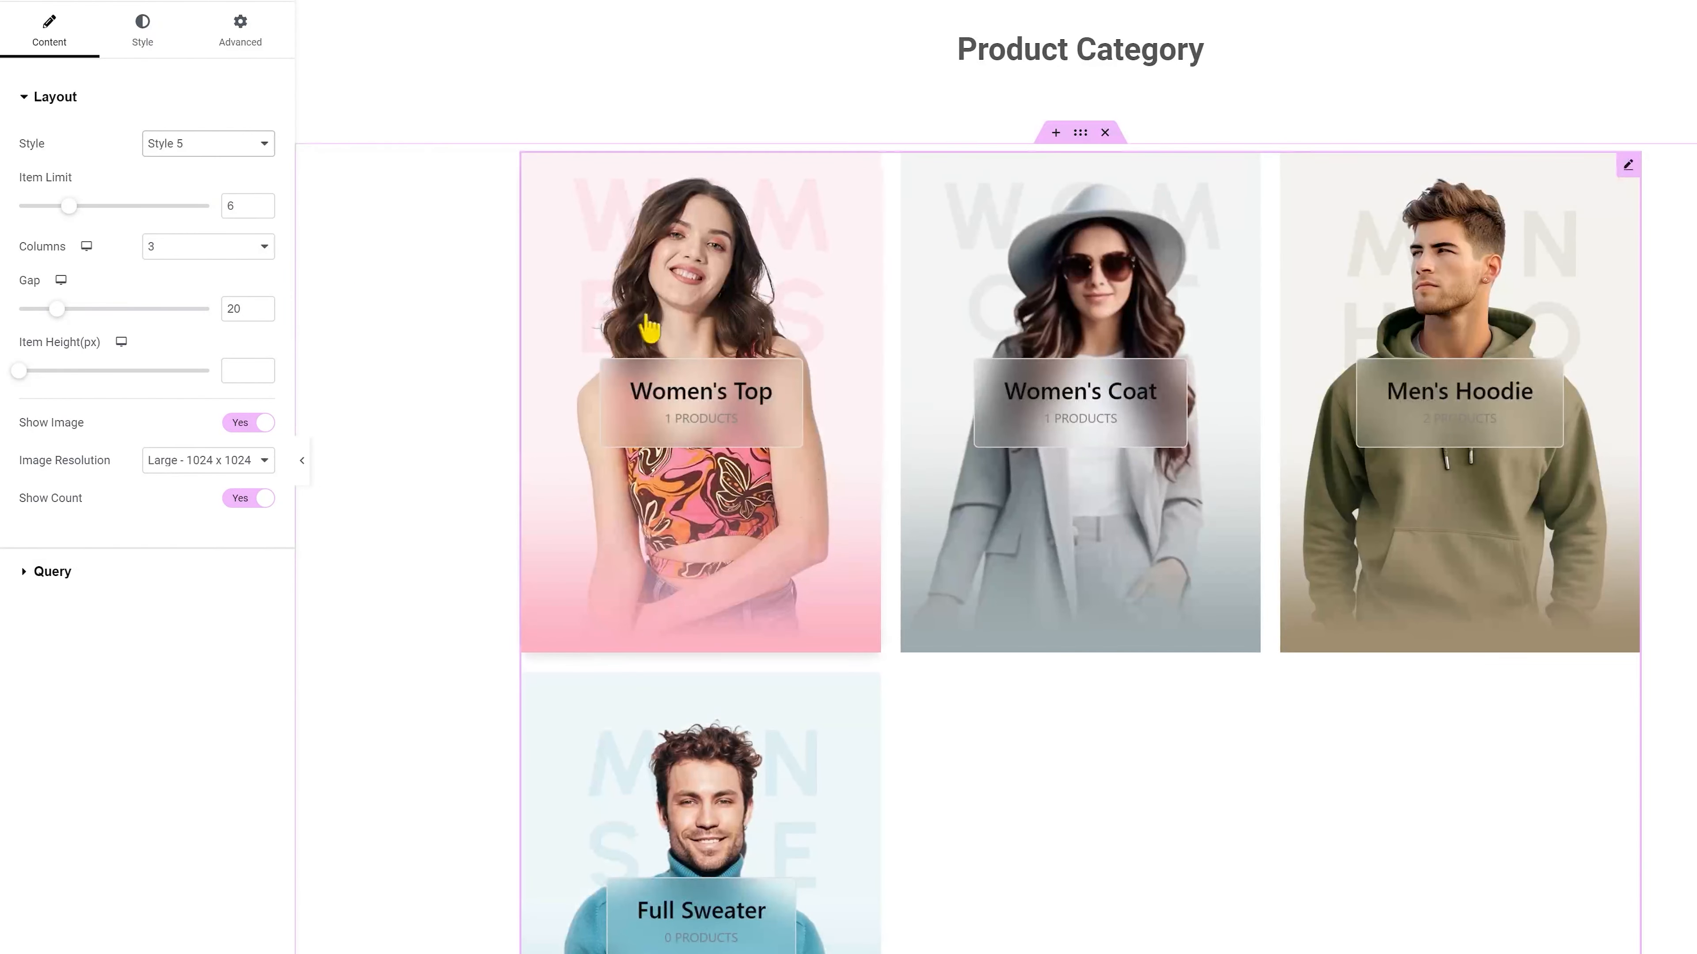
click(216, 145)
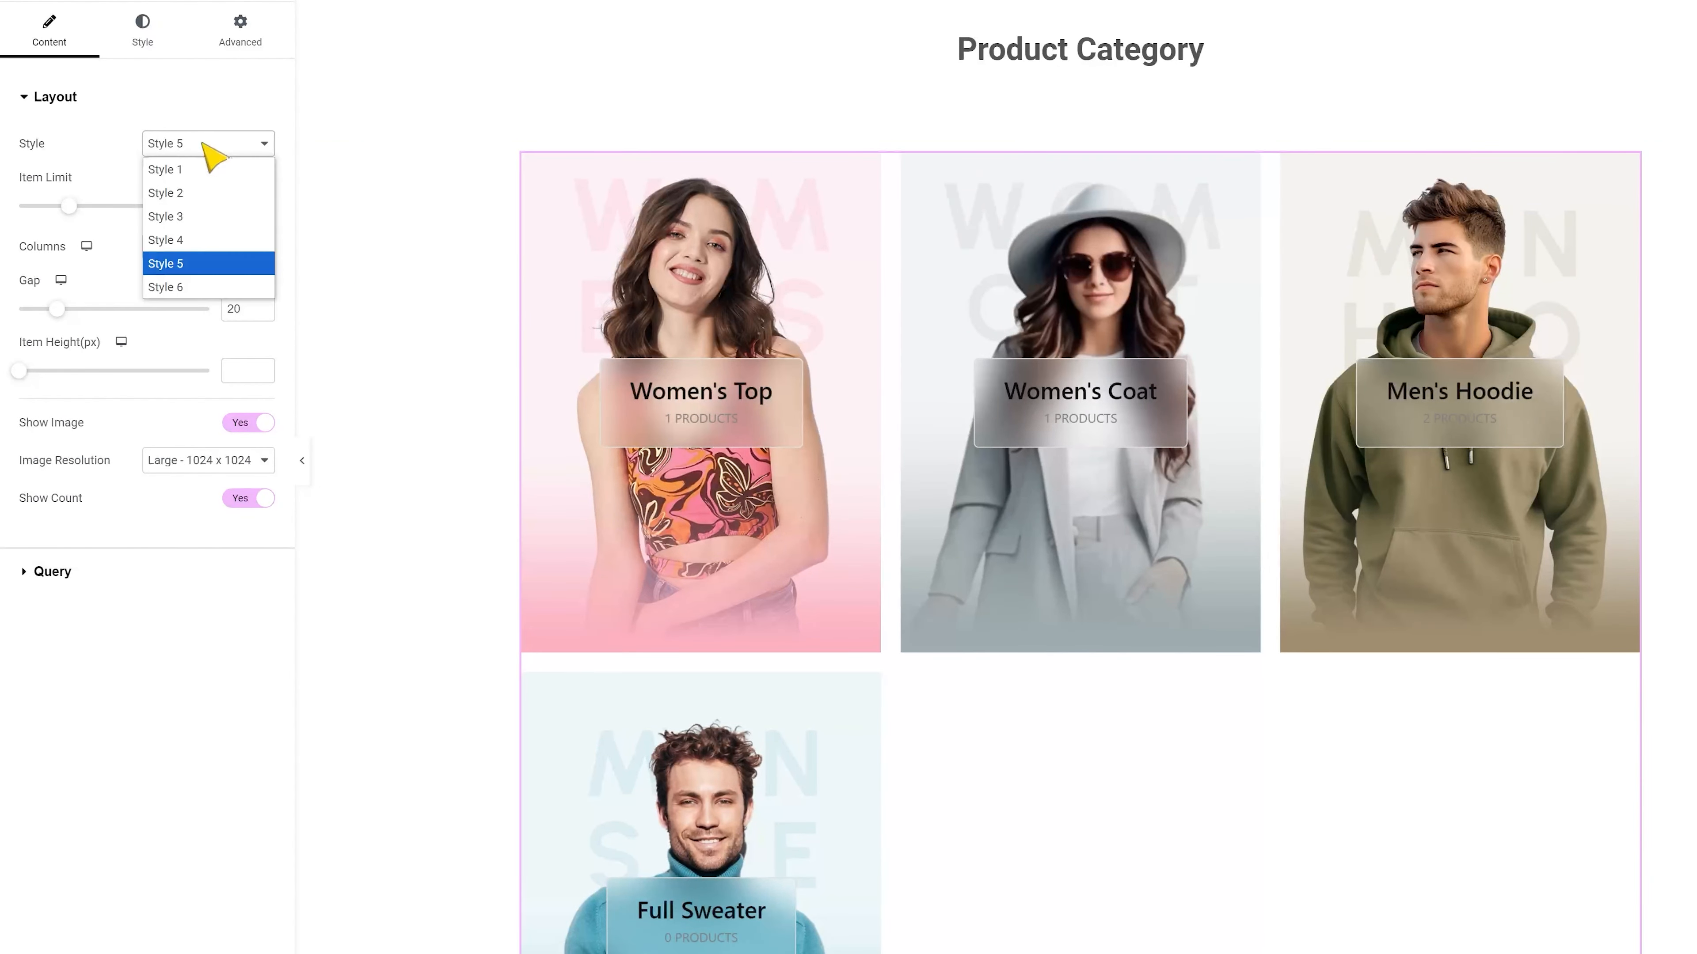
click(230, 288)
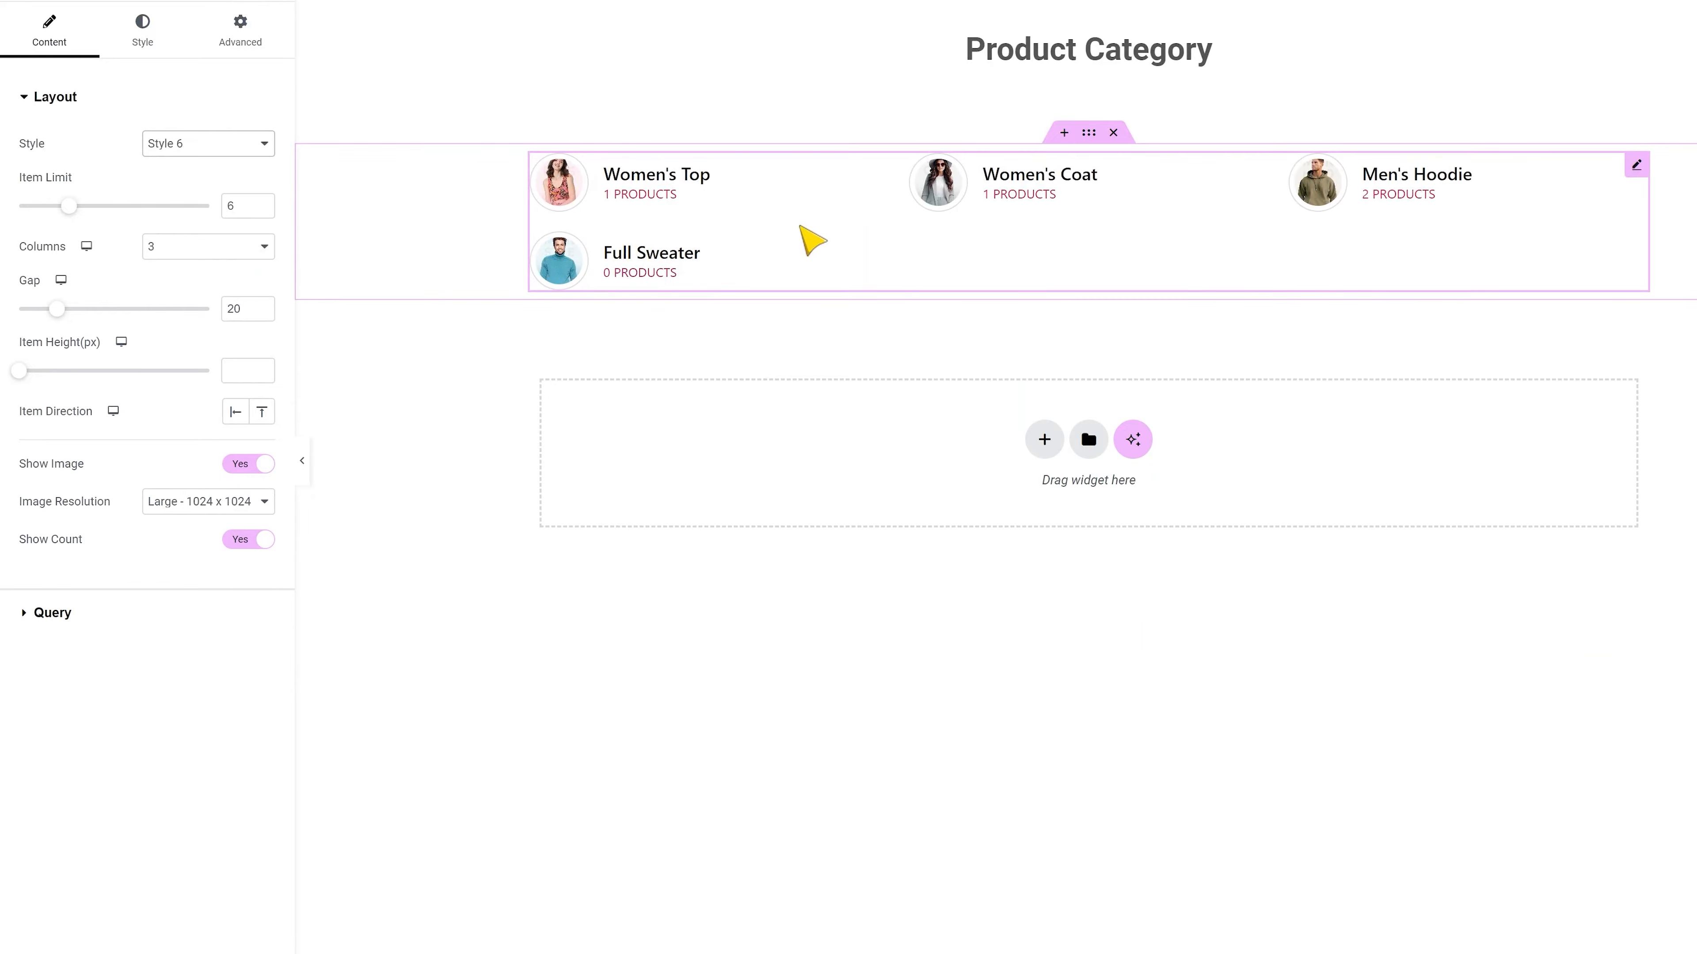
click(213, 149)
click(207, 193)
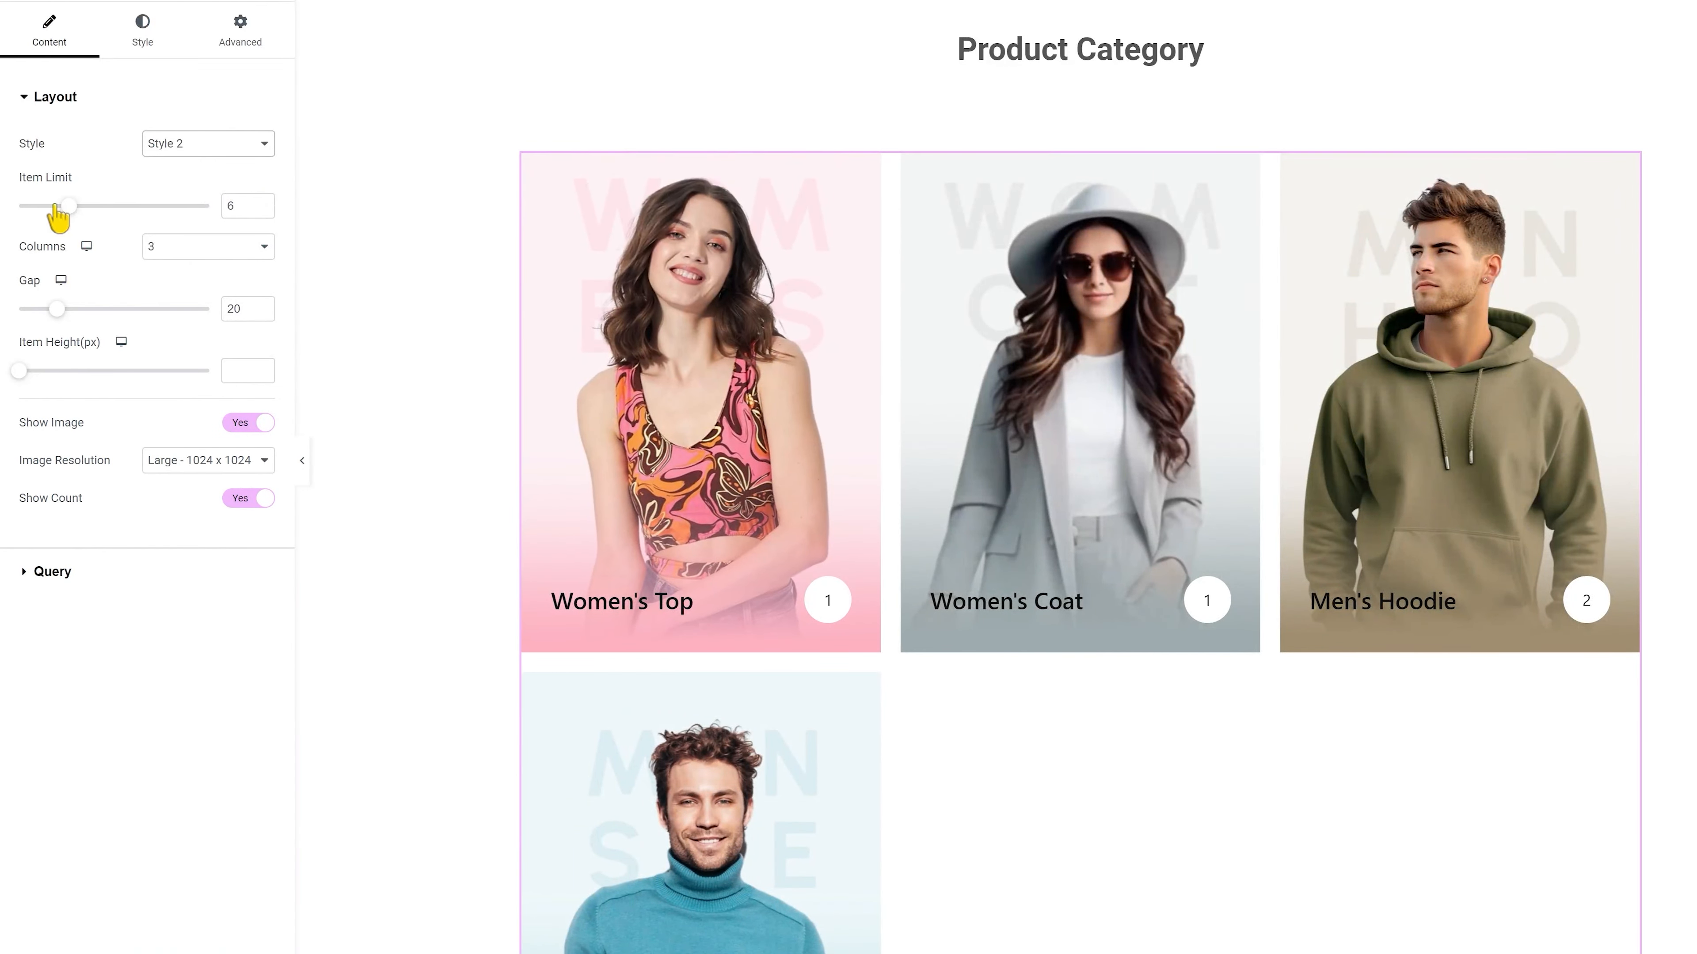
Step: Limit the category grid to 4 items and arrange it in 4 columns
drag(227, 205, 286, 205)
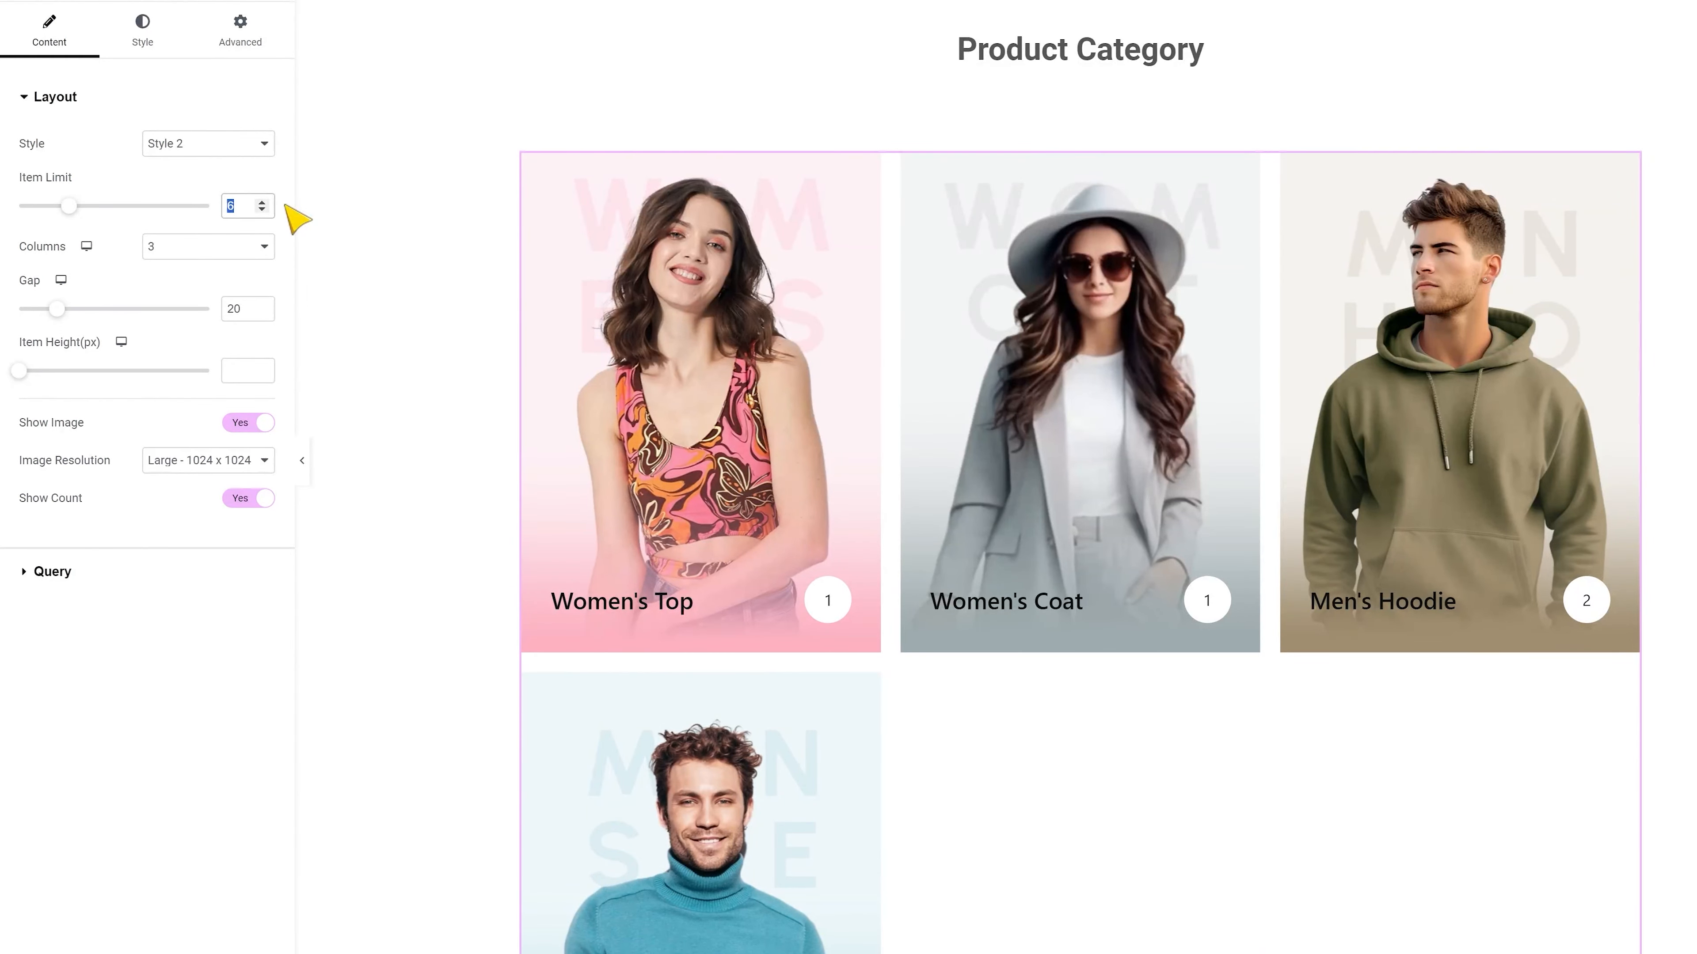
text(4)
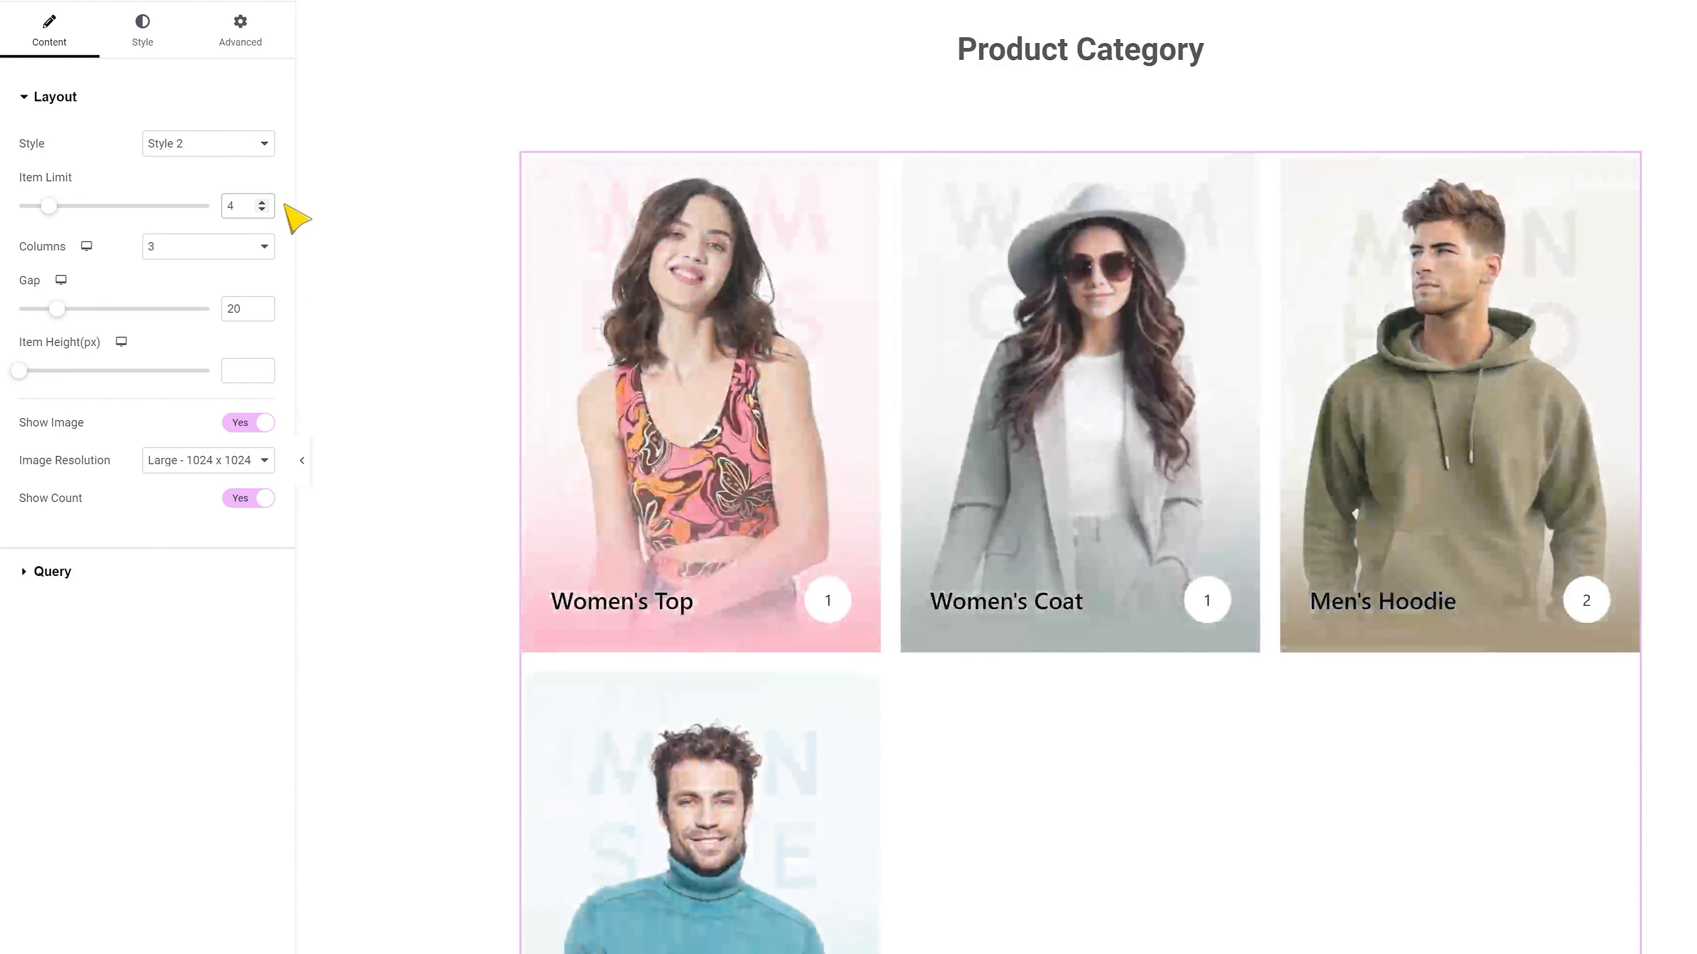
click(171, 252)
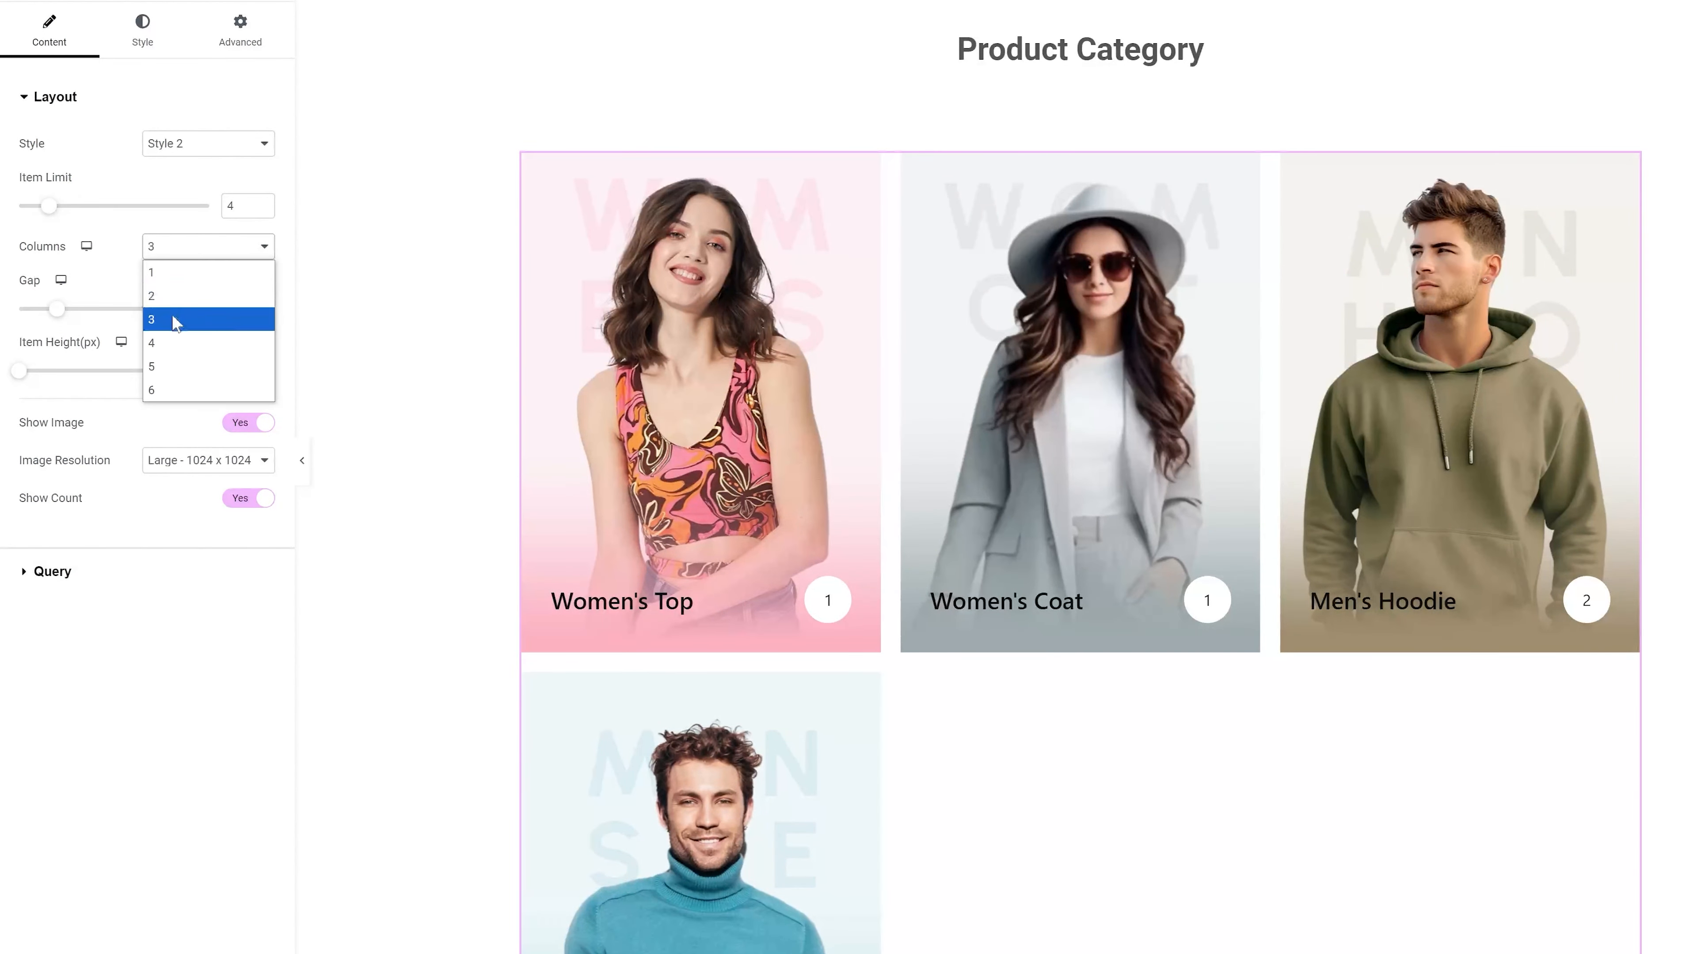
click(174, 349)
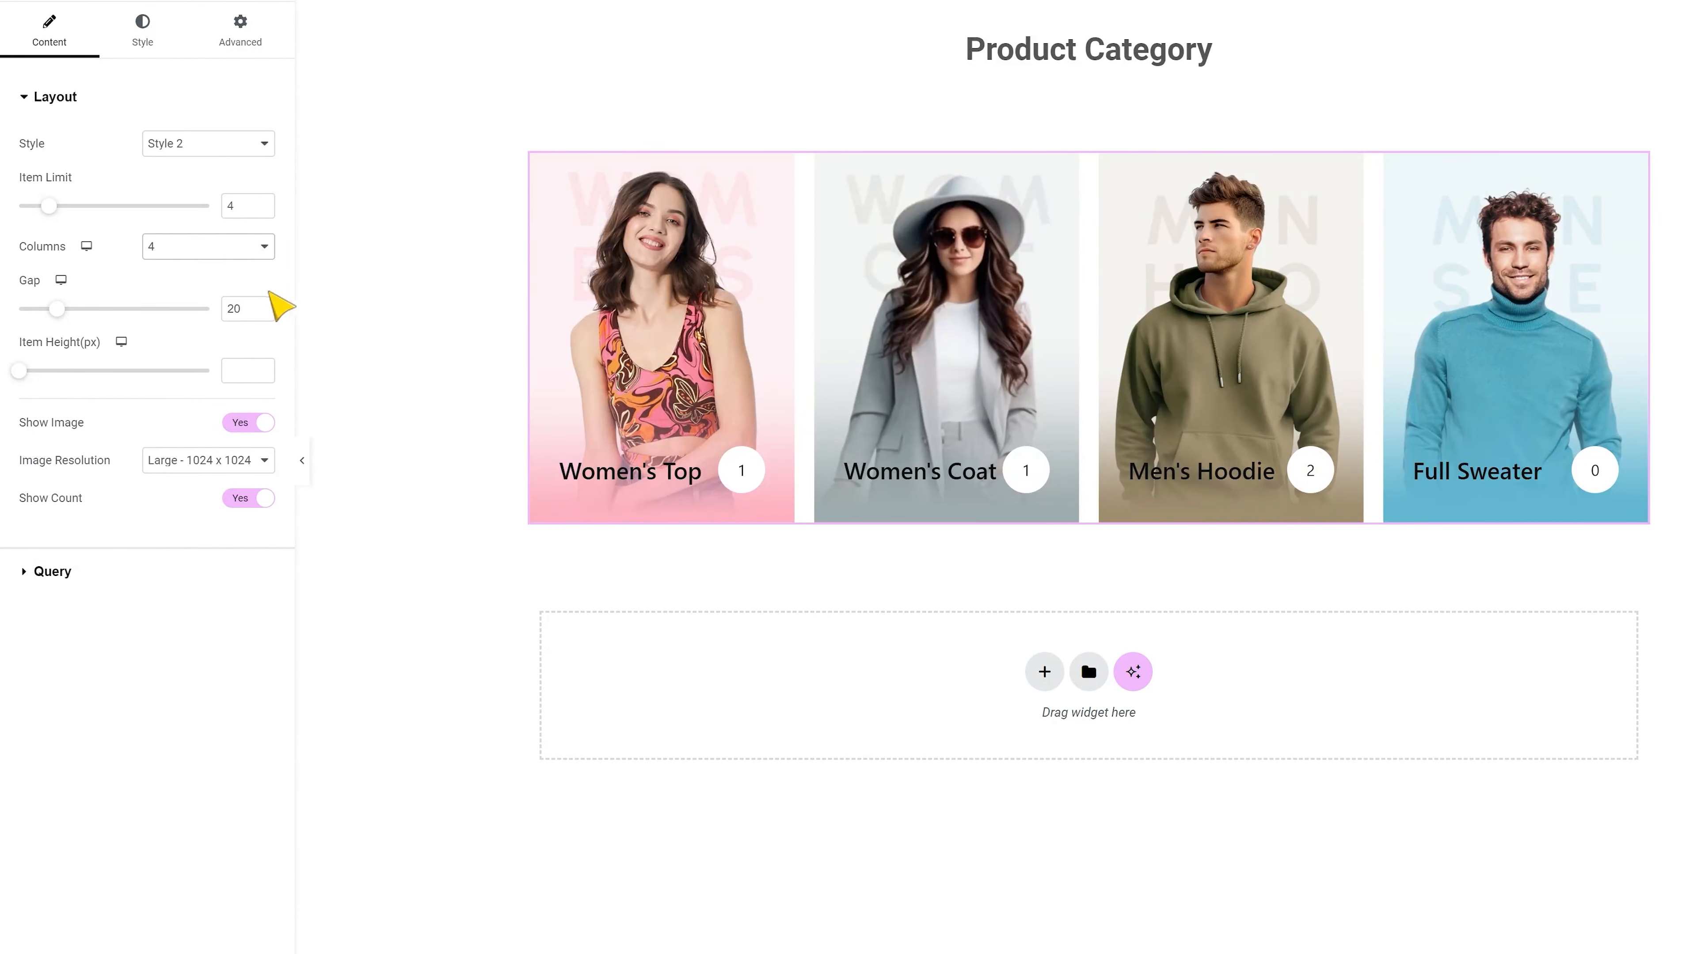
Step: Set the gap between category items to 15 and the item height to 500 px
double_click(258, 310)
text(15)
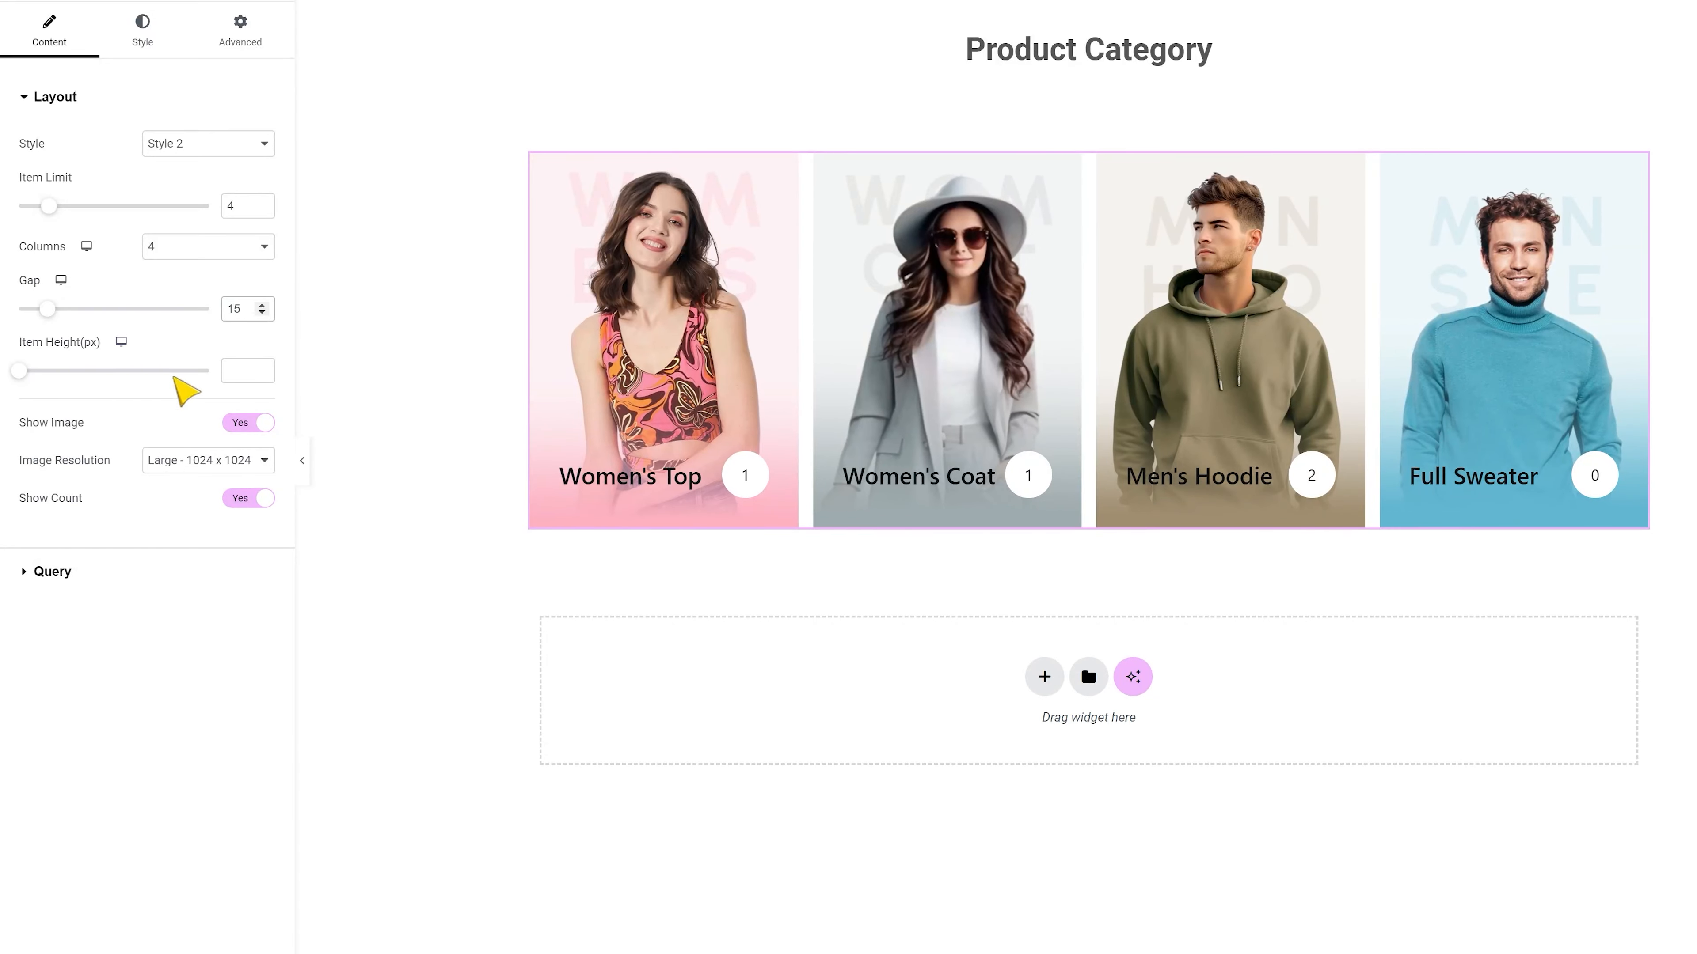
click(228, 370)
text(500)
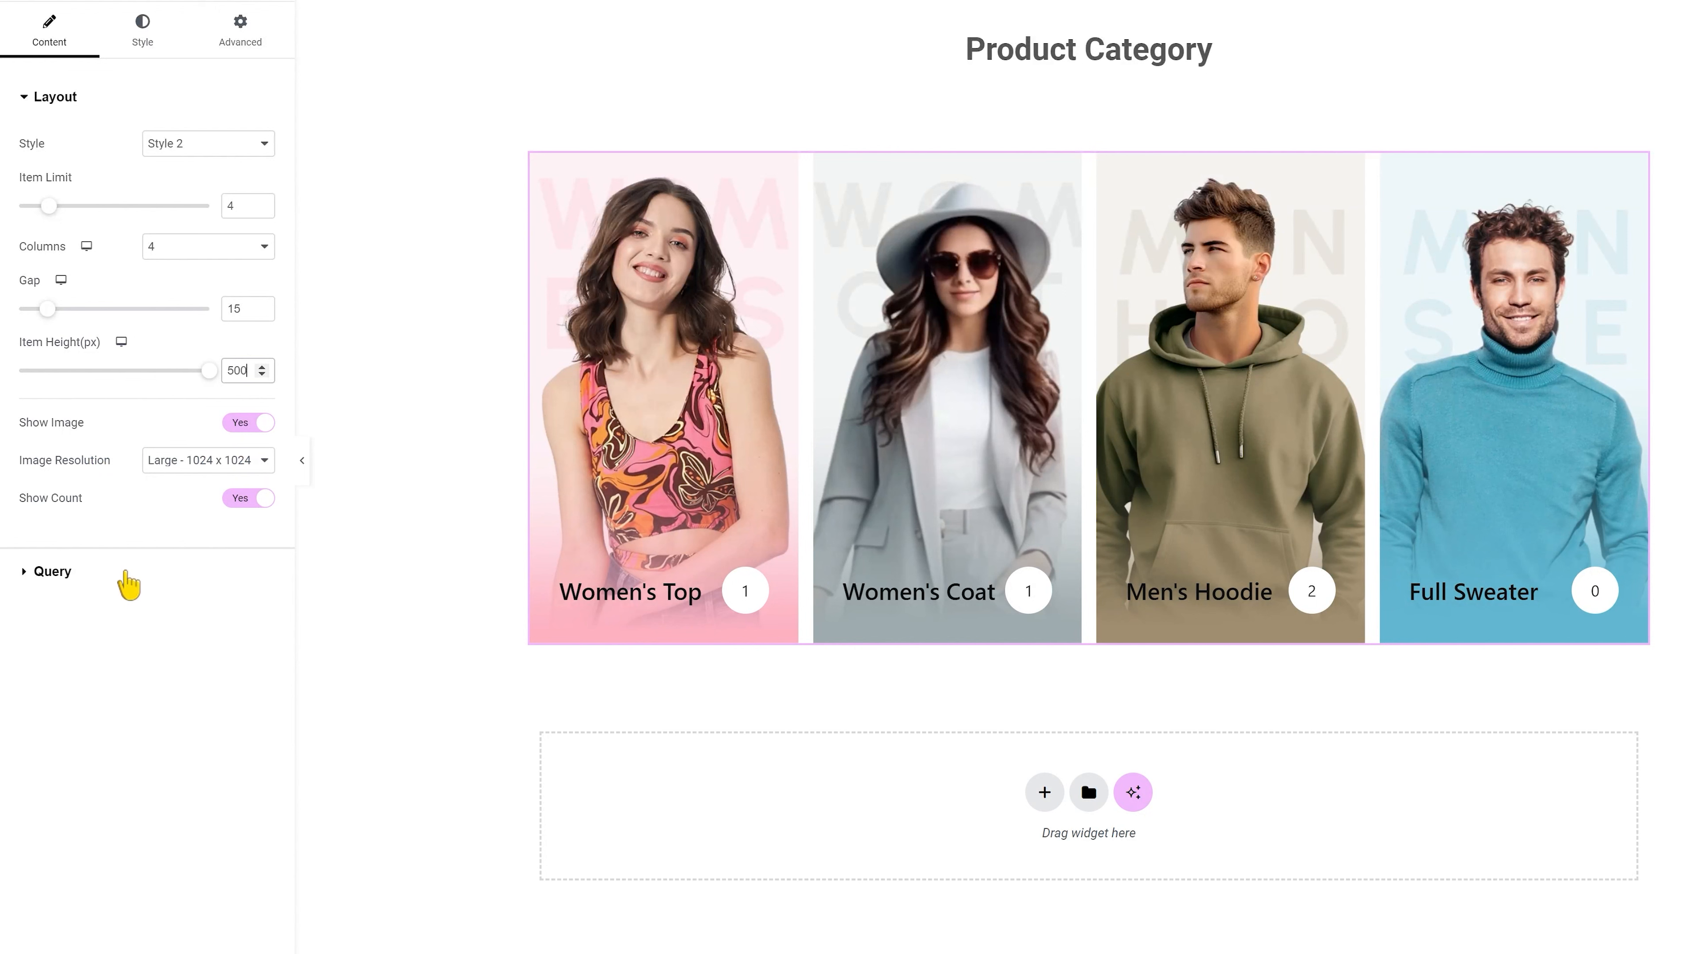
Step: Try the query's Exclude mode and the Hide Empty option, restoring Include and turning Hide Empty back off
click(129, 585)
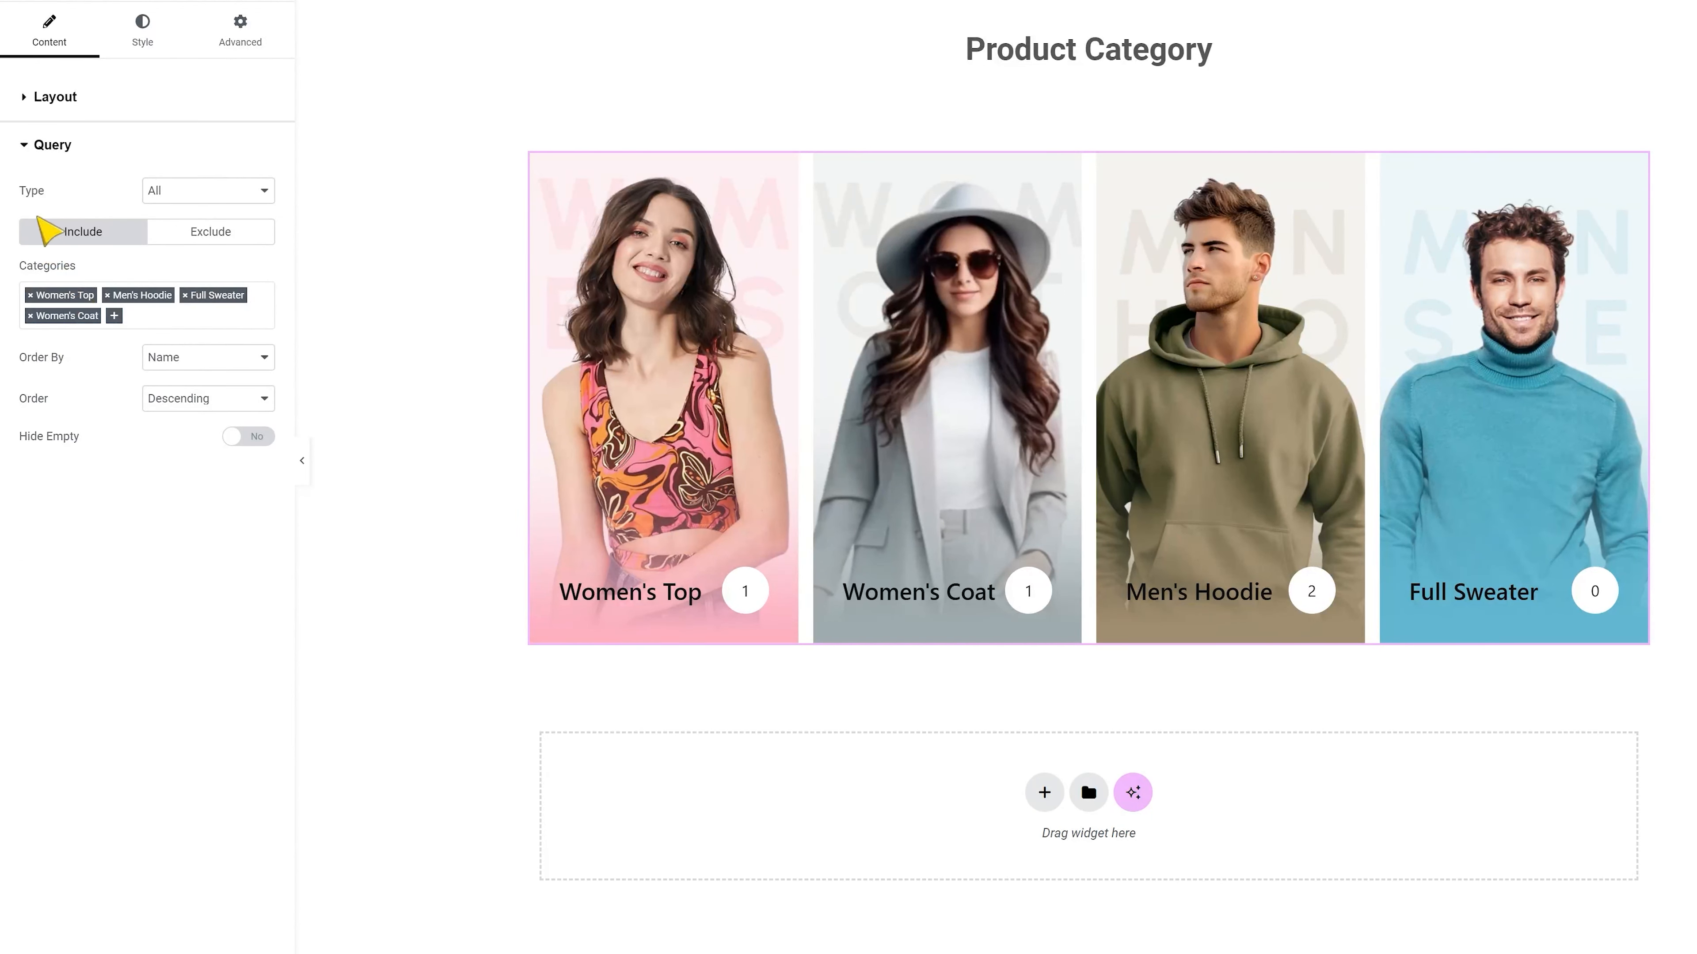
click(183, 190)
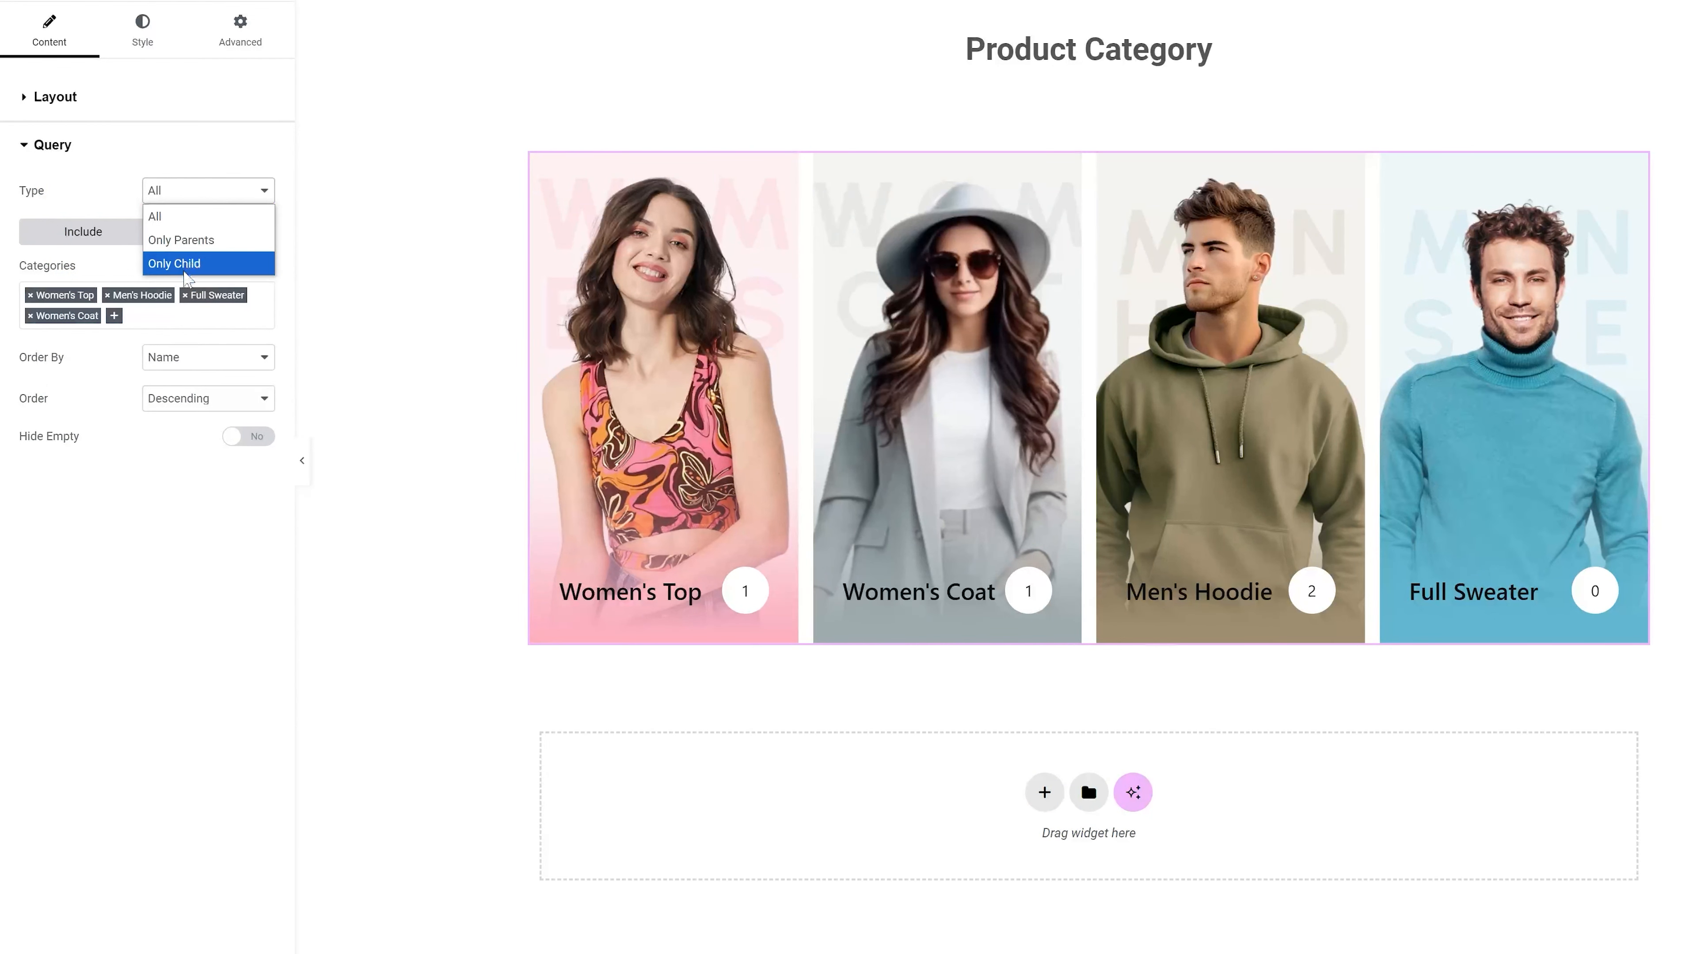
click(115, 195)
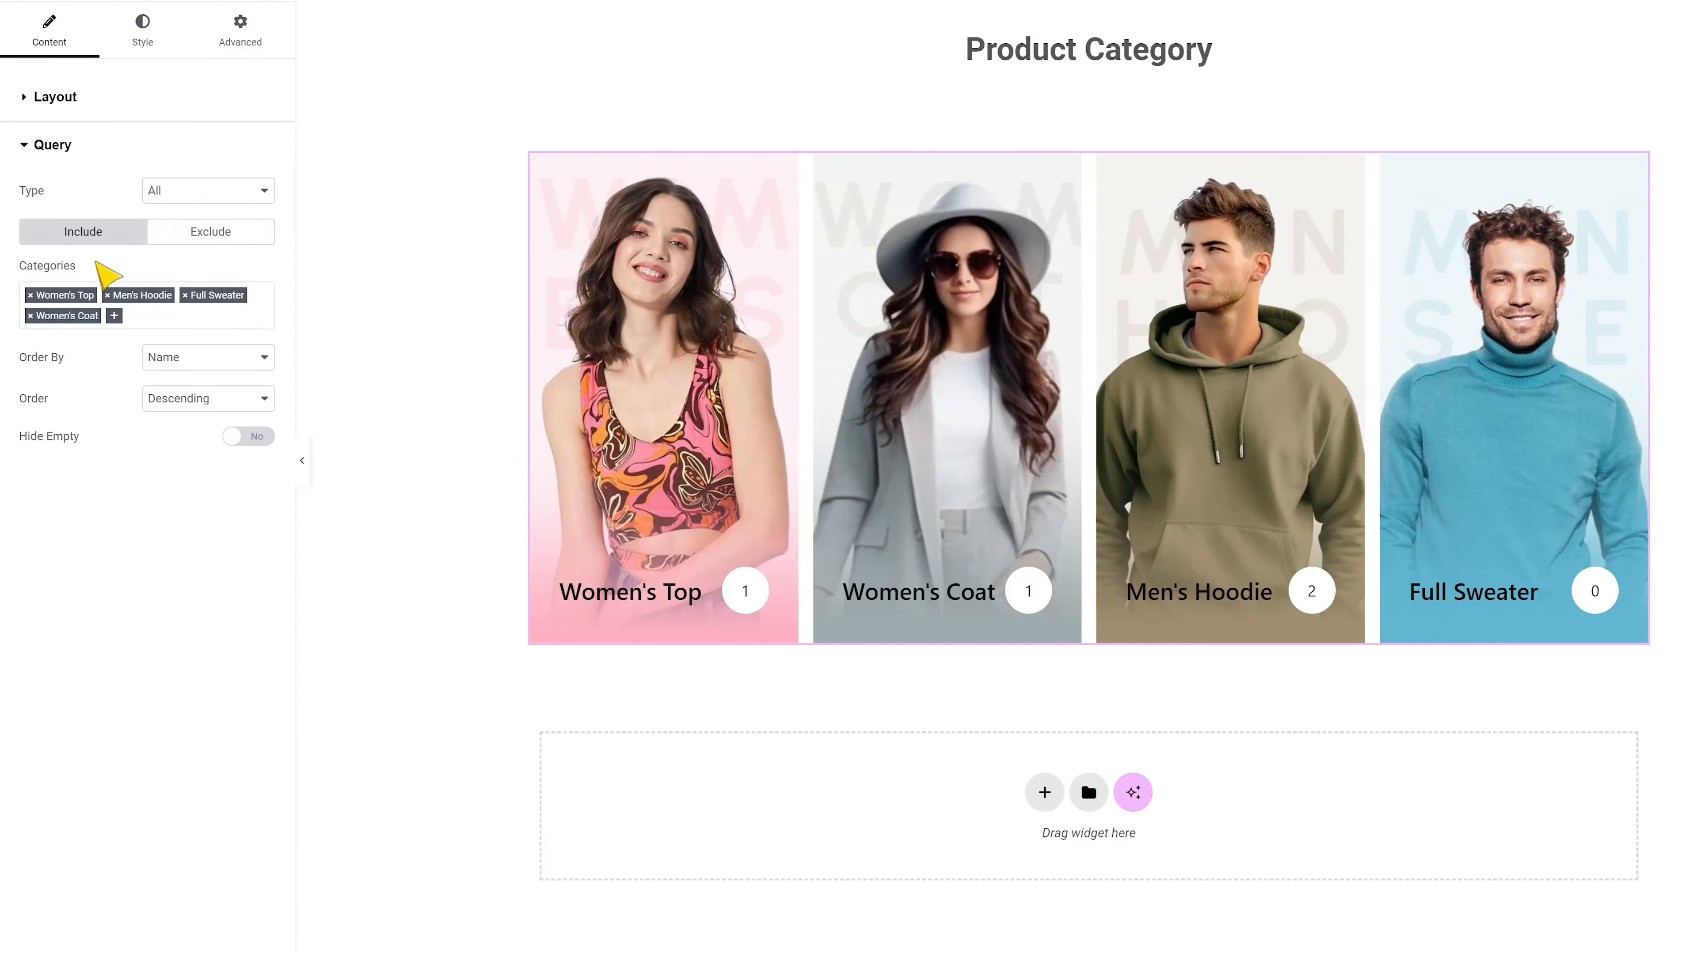
click(165, 235)
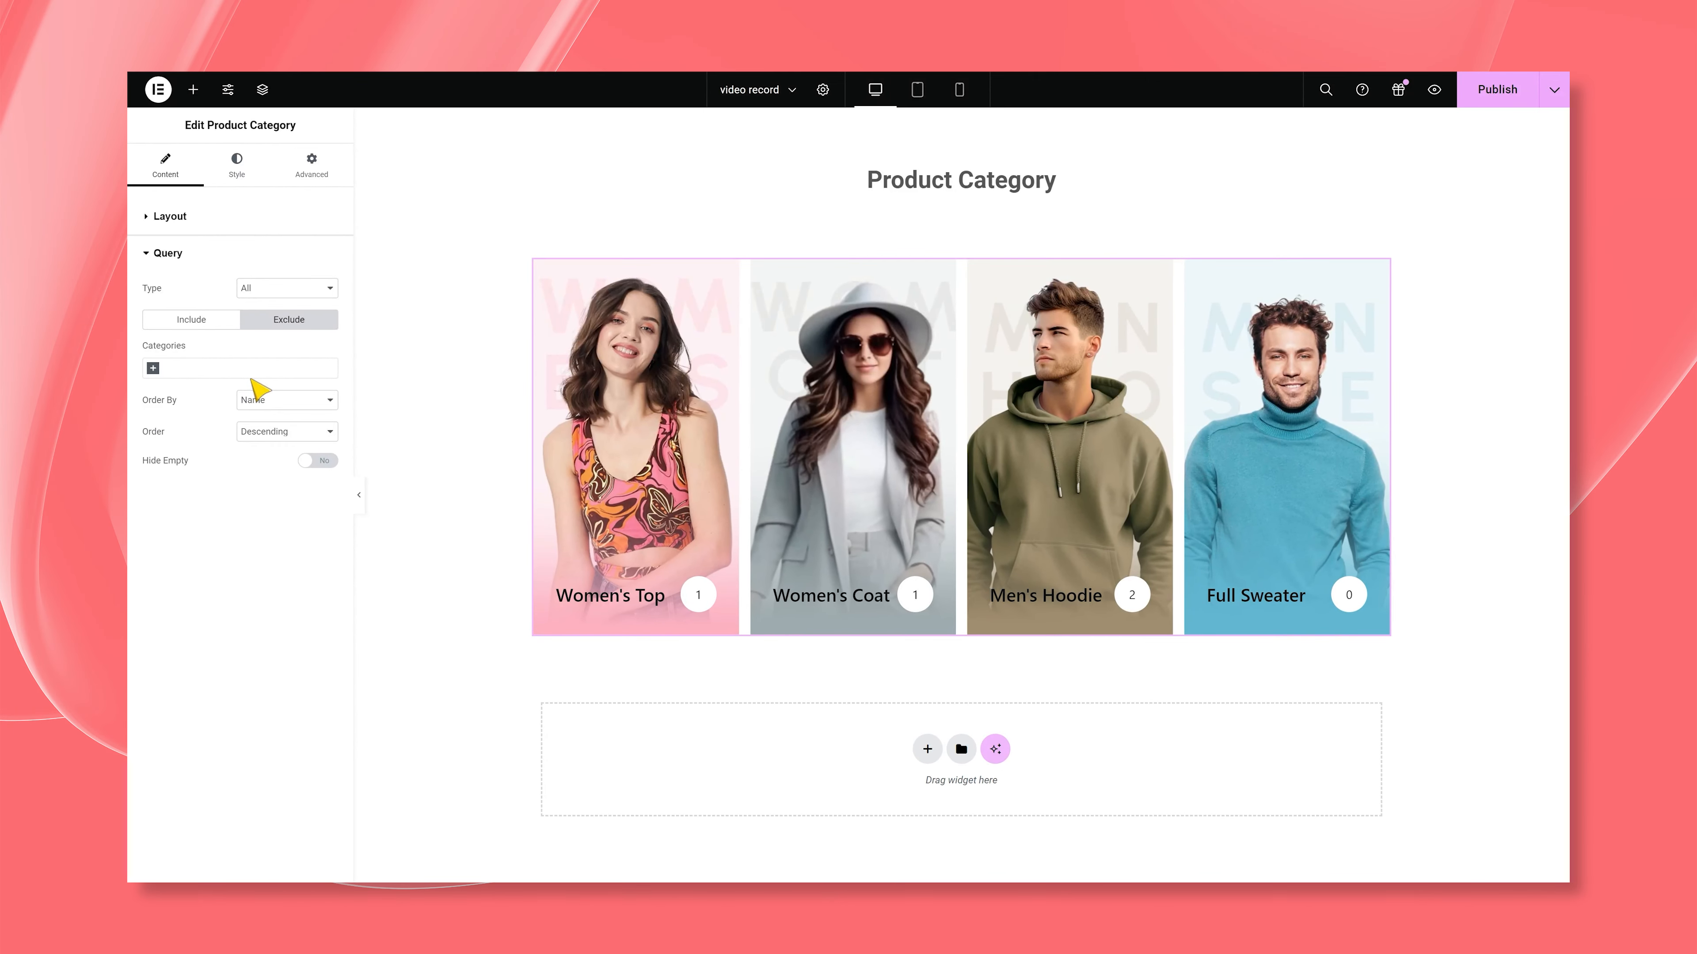
click(193, 322)
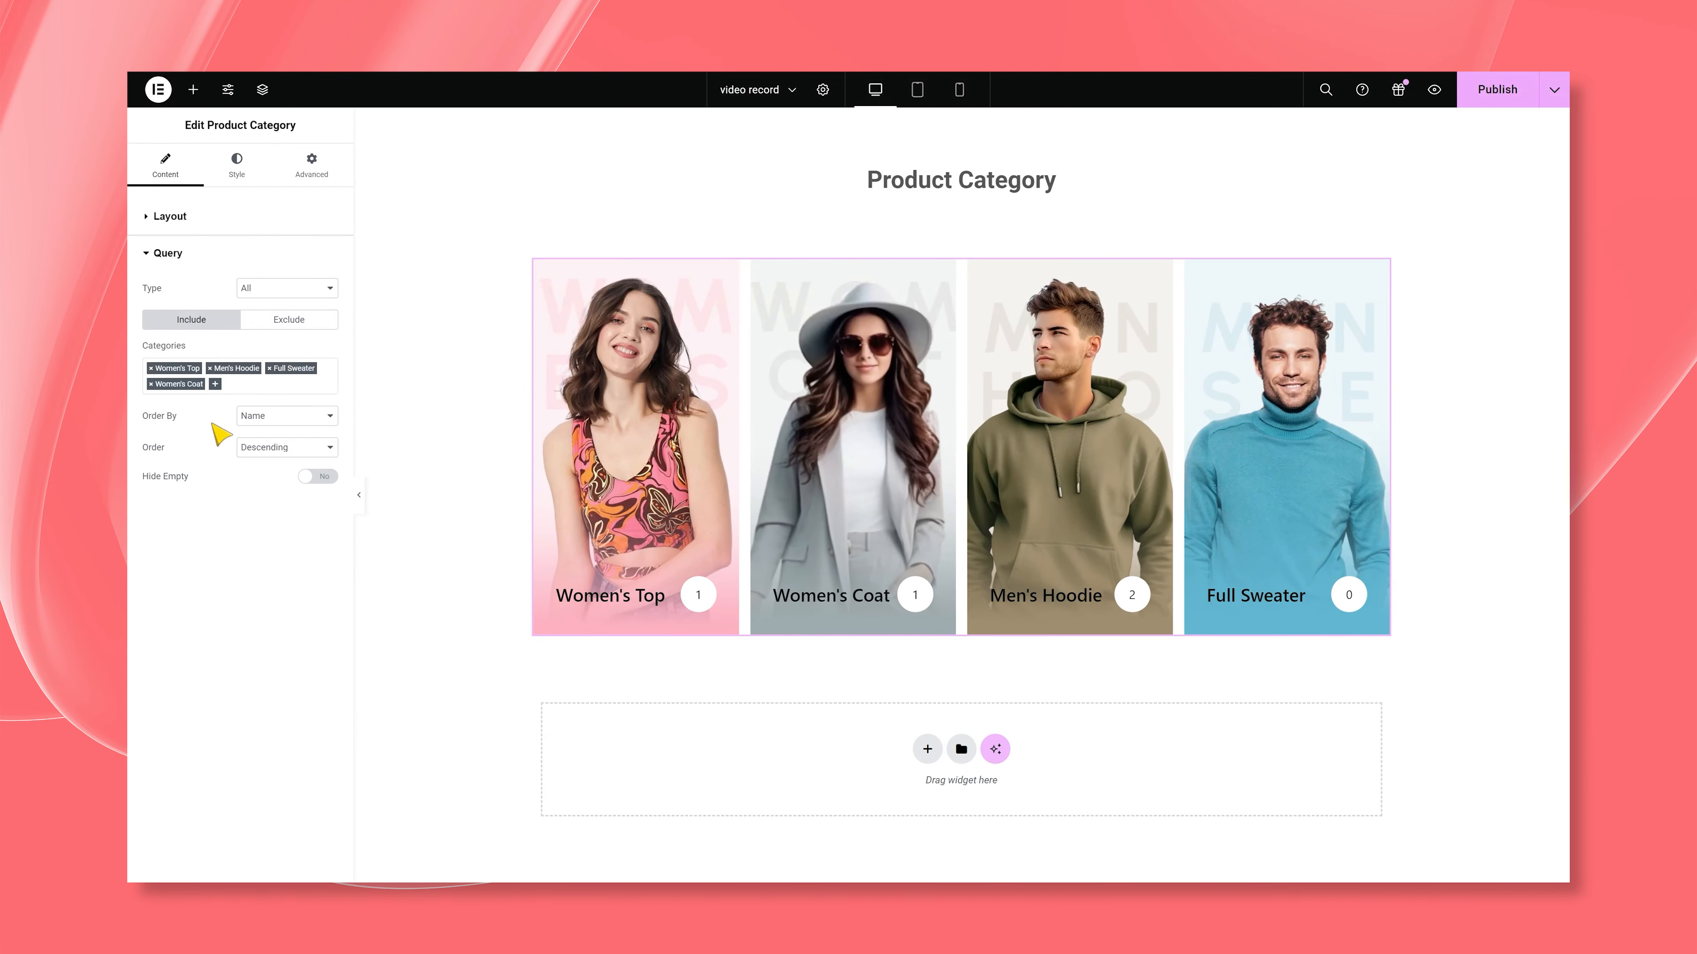
click(310, 479)
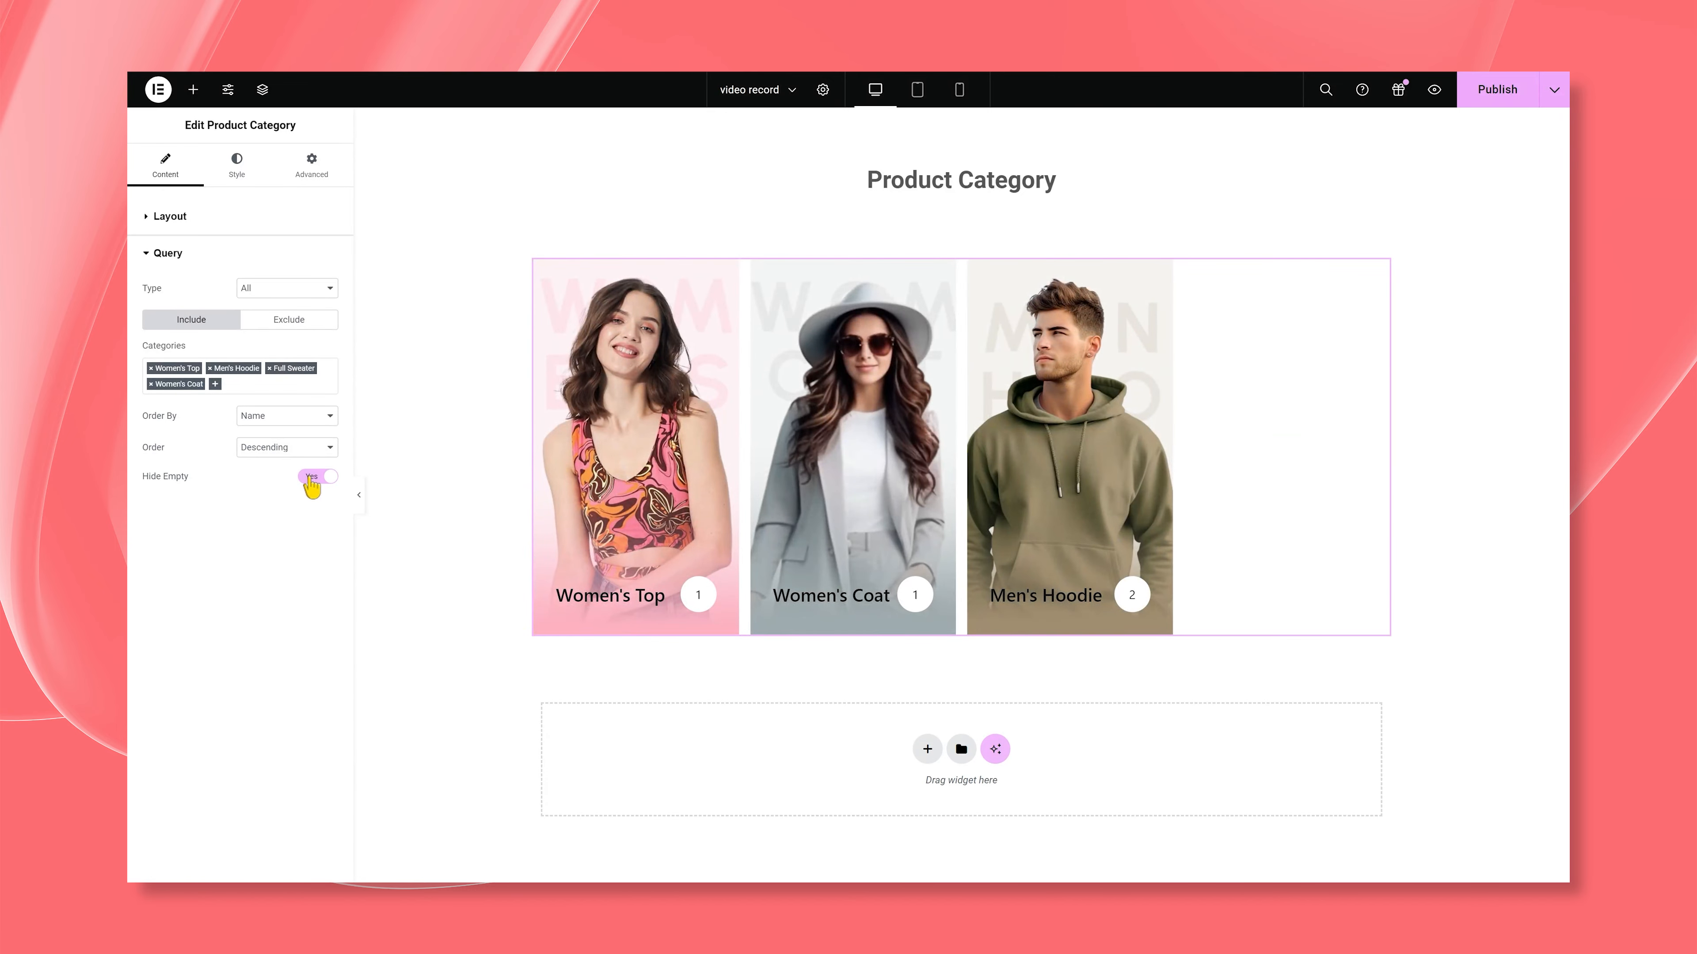
click(312, 478)
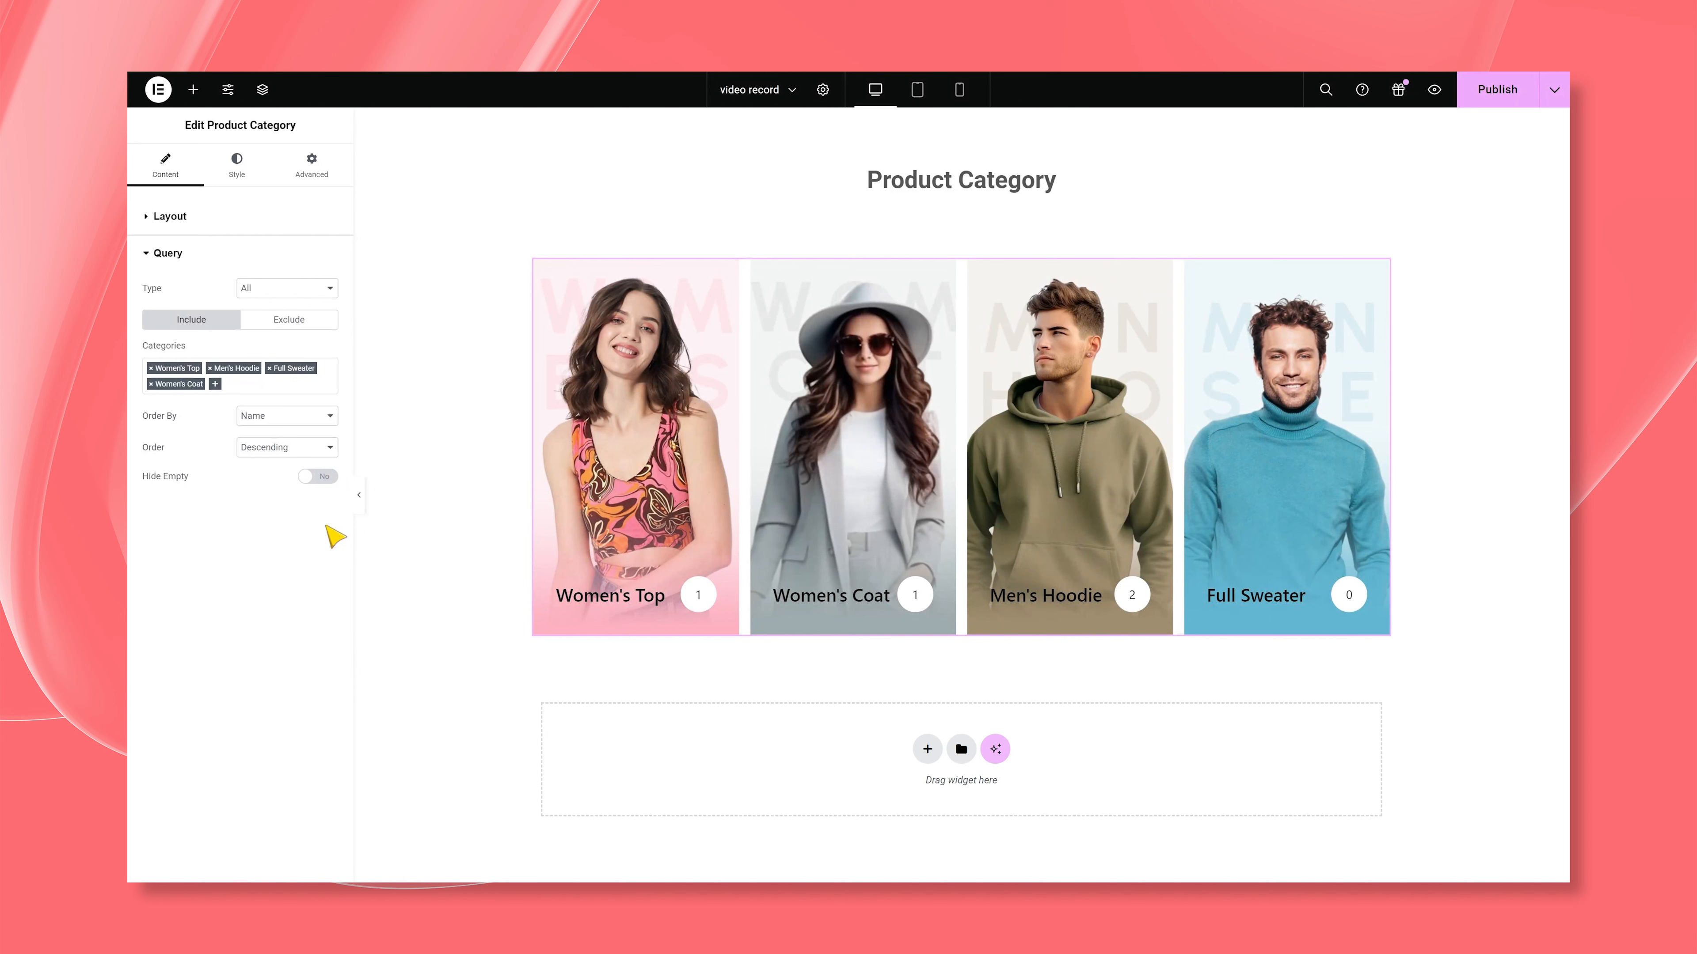
Step: Try a Solid border on the category items in their normal state and restore the Default border type
click(236, 173)
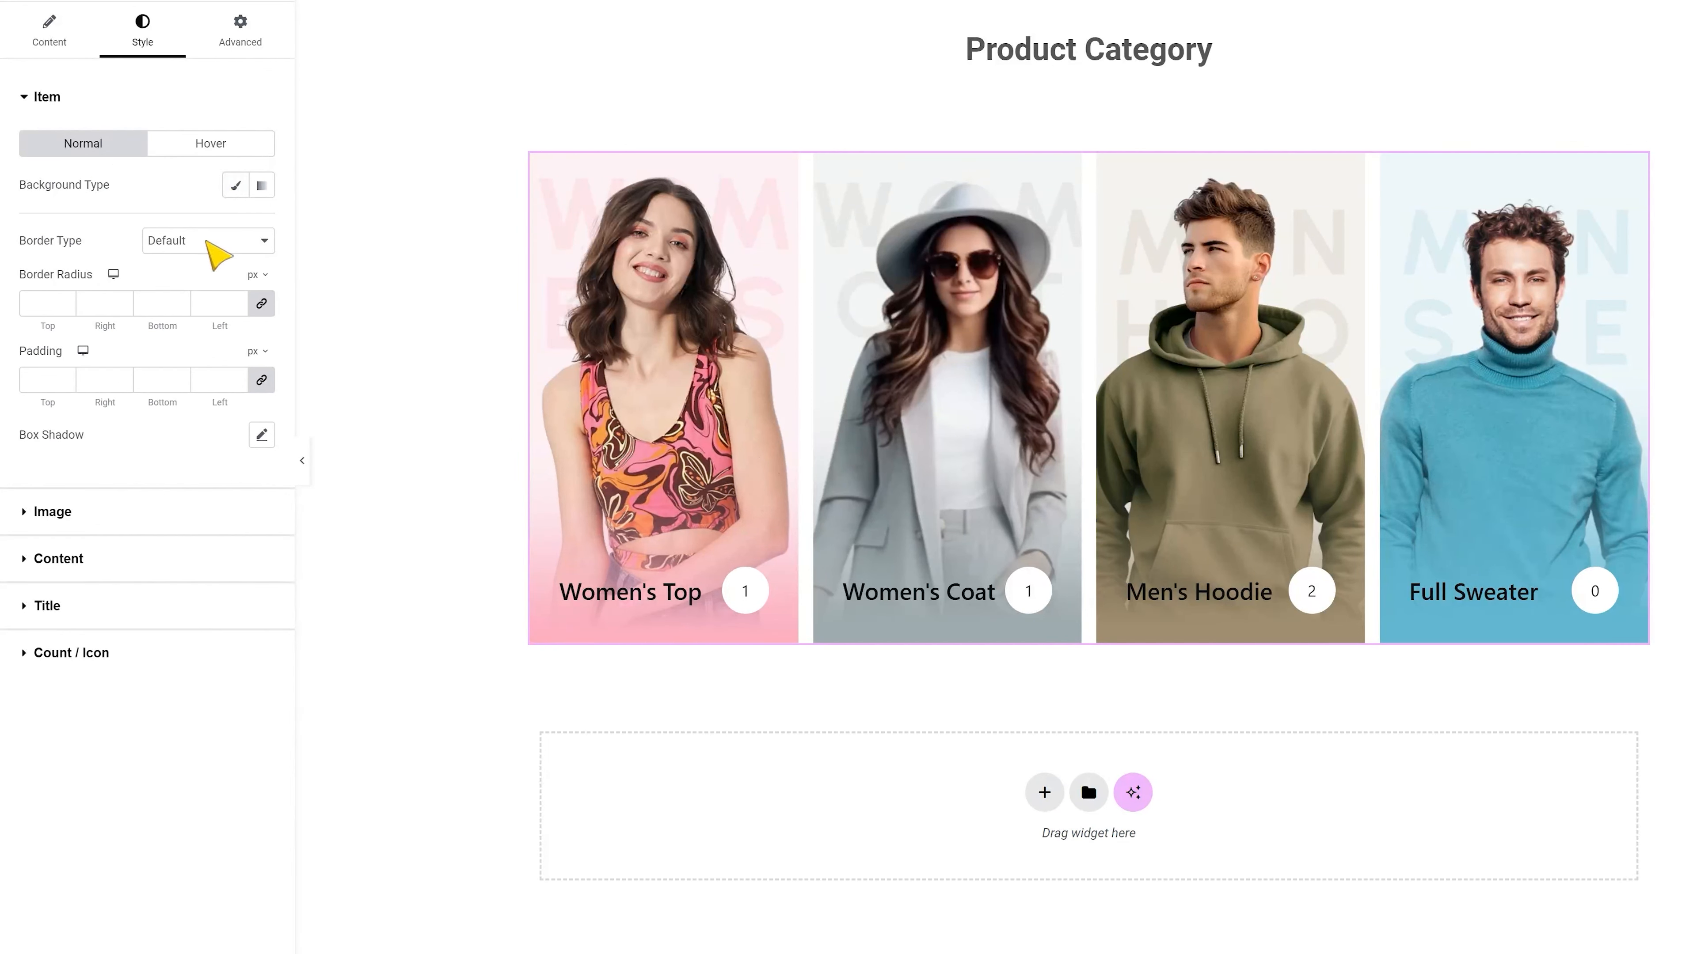
click(209, 242)
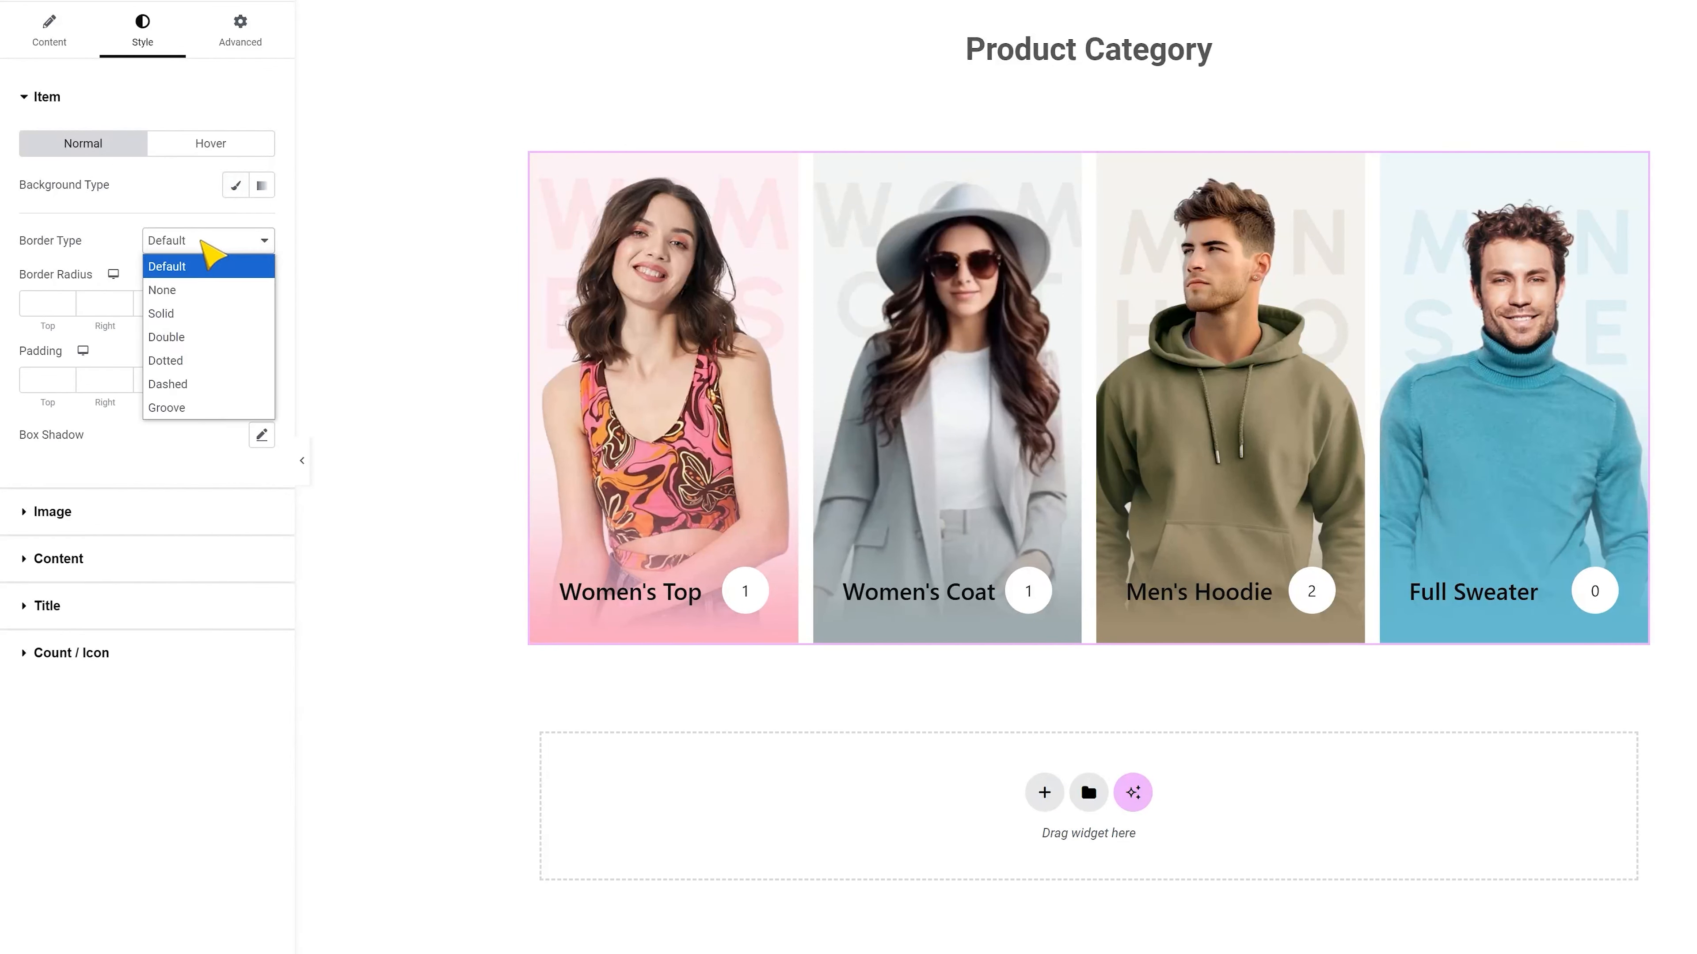
click(178, 314)
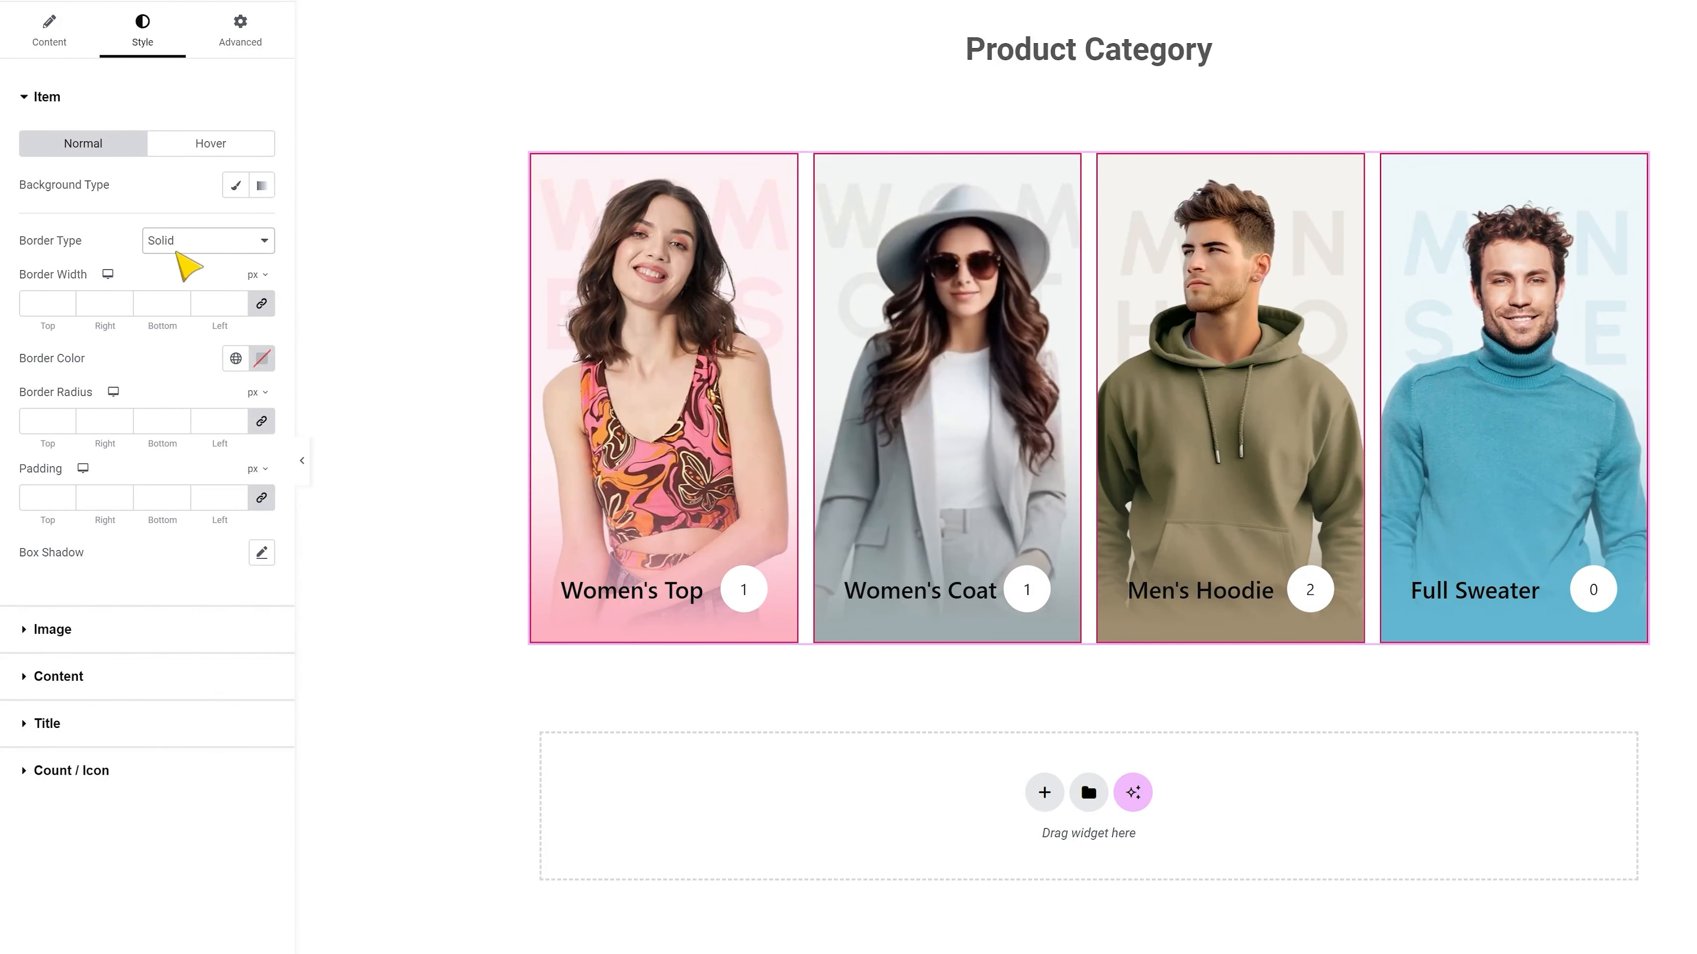
click(184, 247)
click(183, 267)
Step: Try a border radius of 15 px and a box shadow on the category items, setting the radius to 0 and clearing the shadow
click(47, 304)
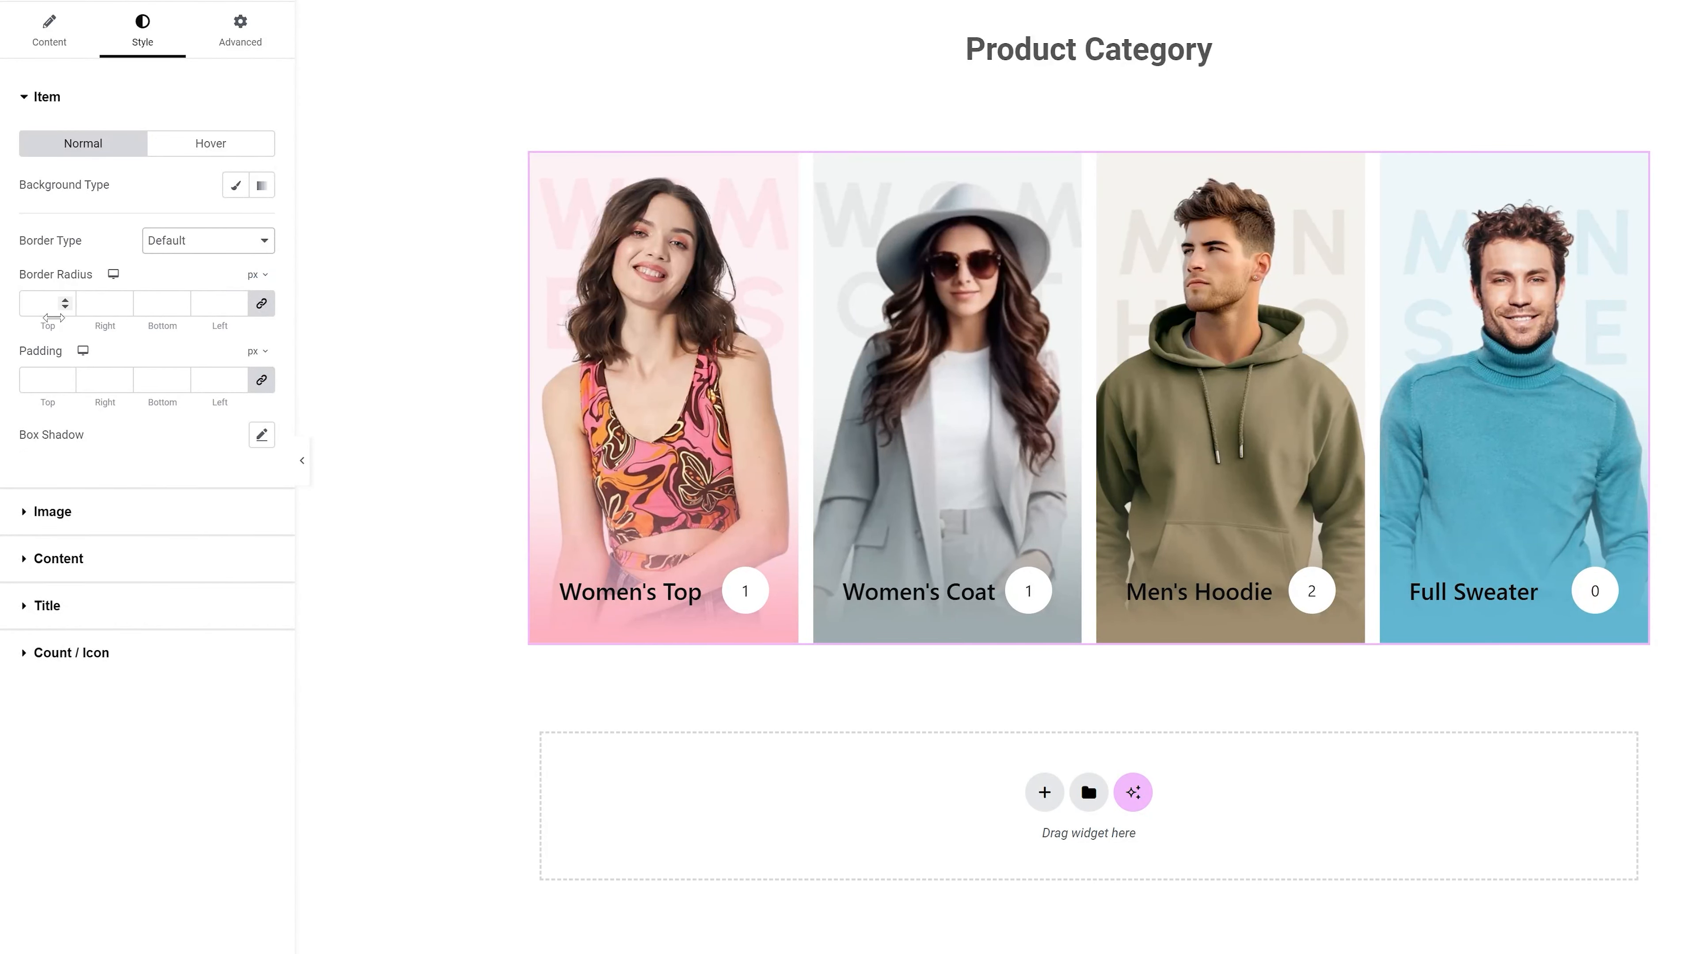
text(15)
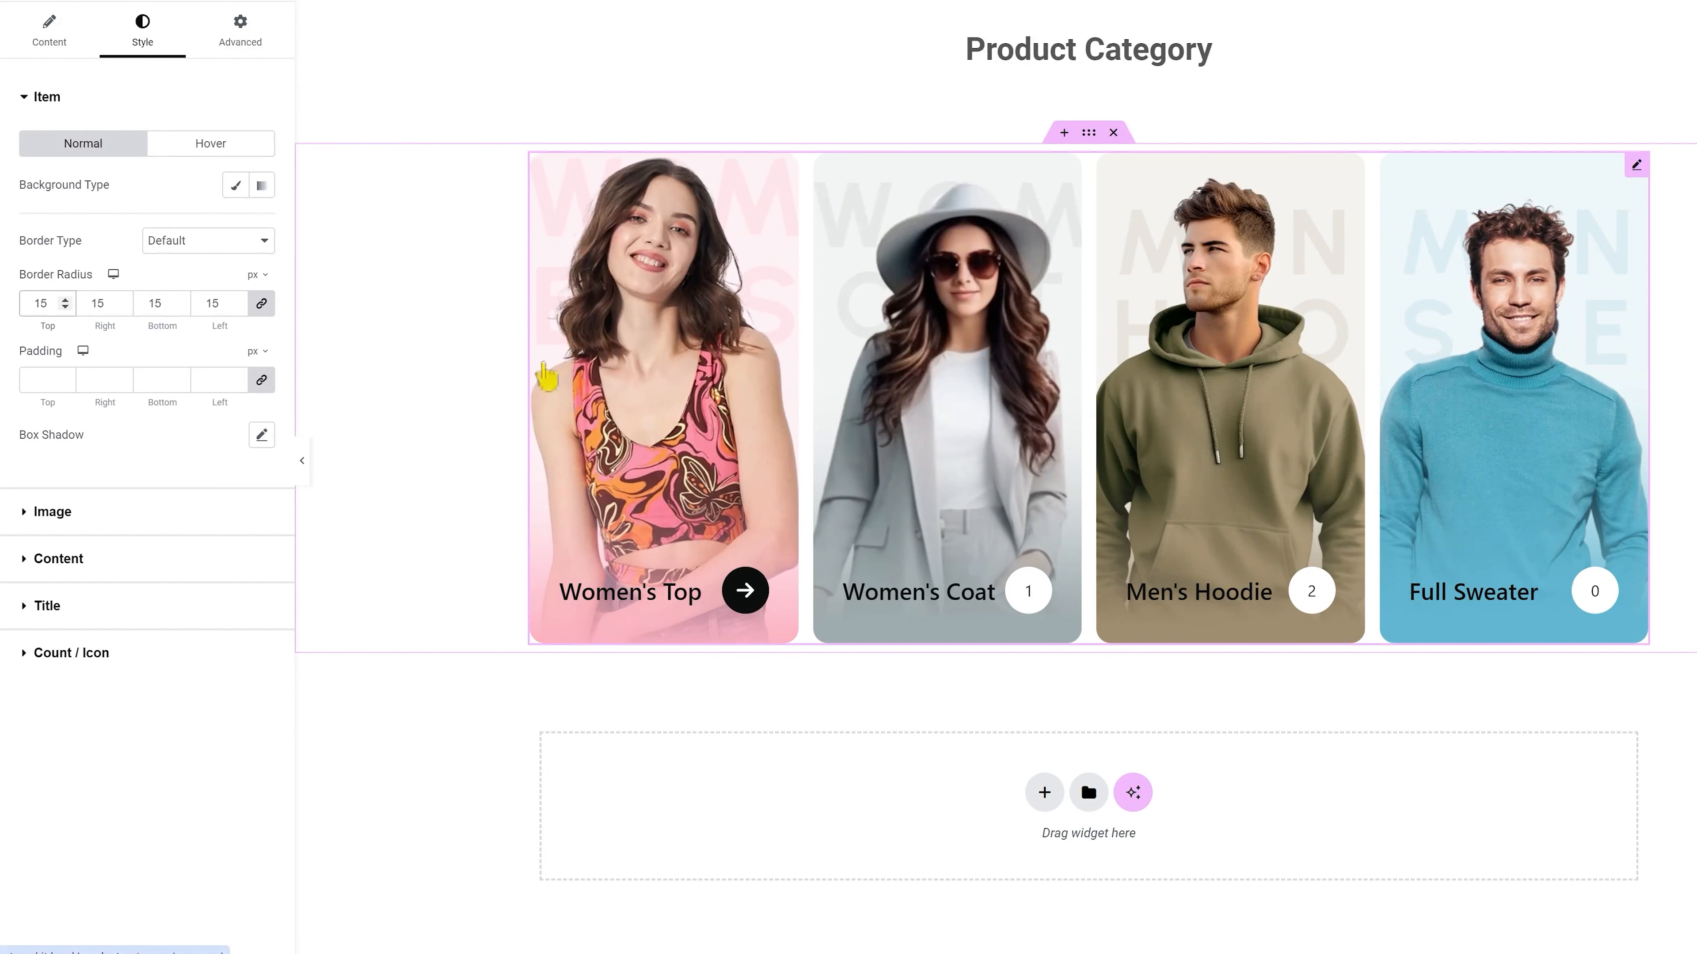
double_click(232, 309)
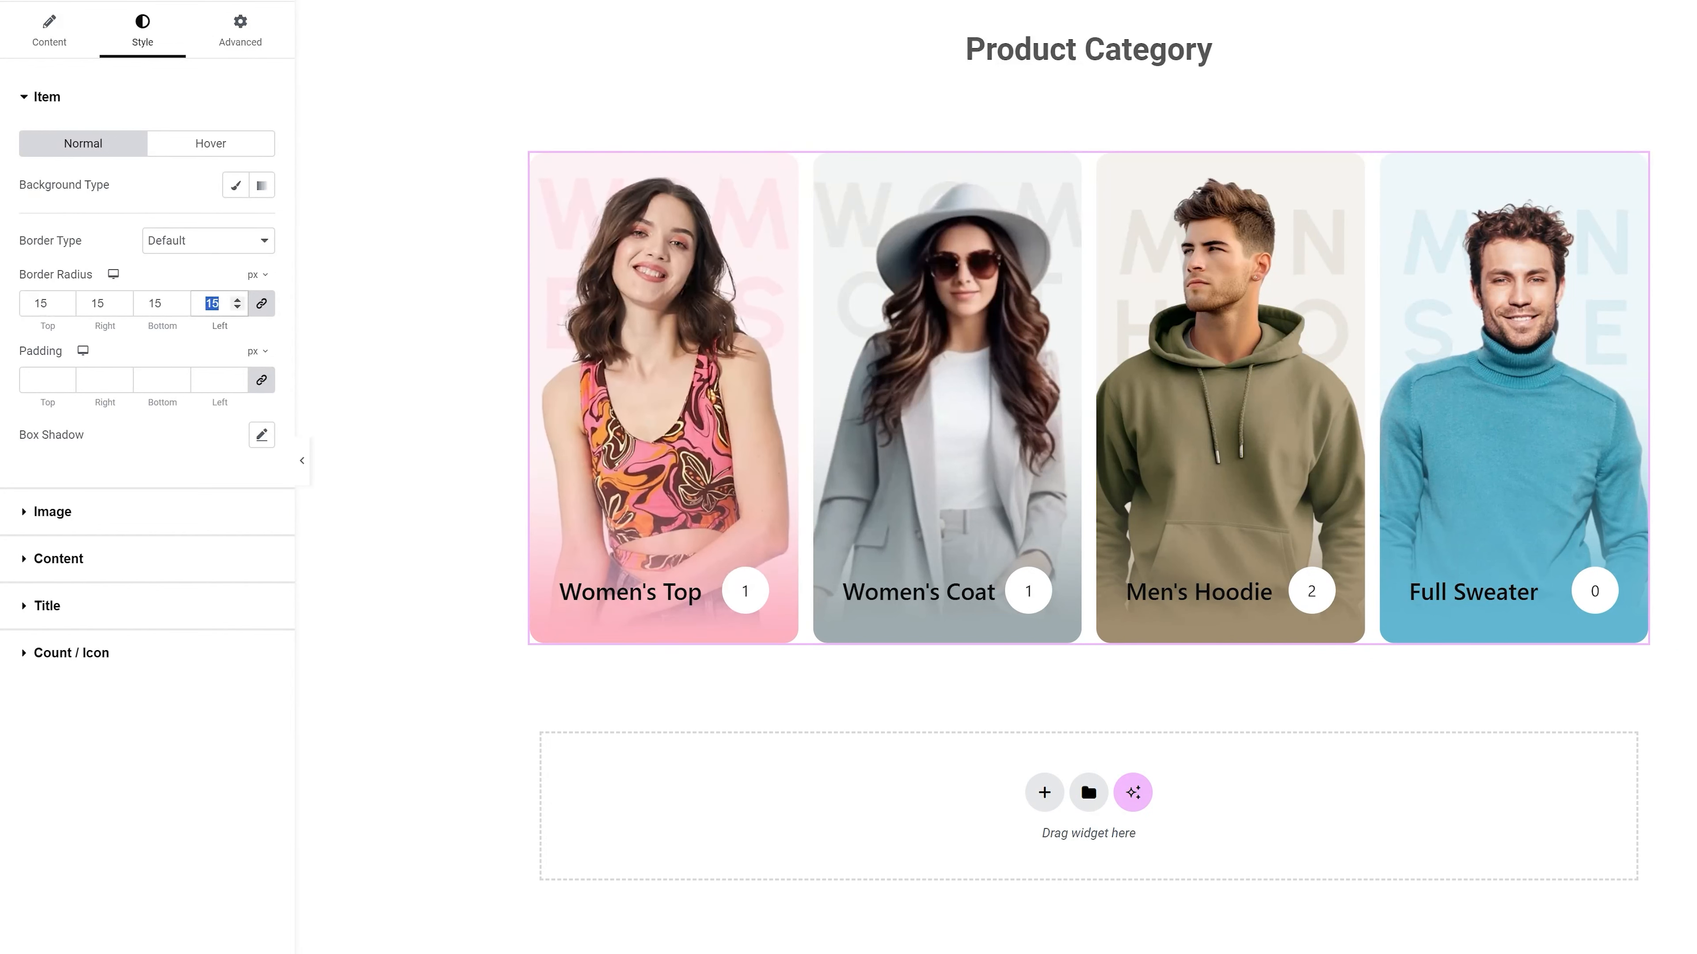
text(0)
click(259, 435)
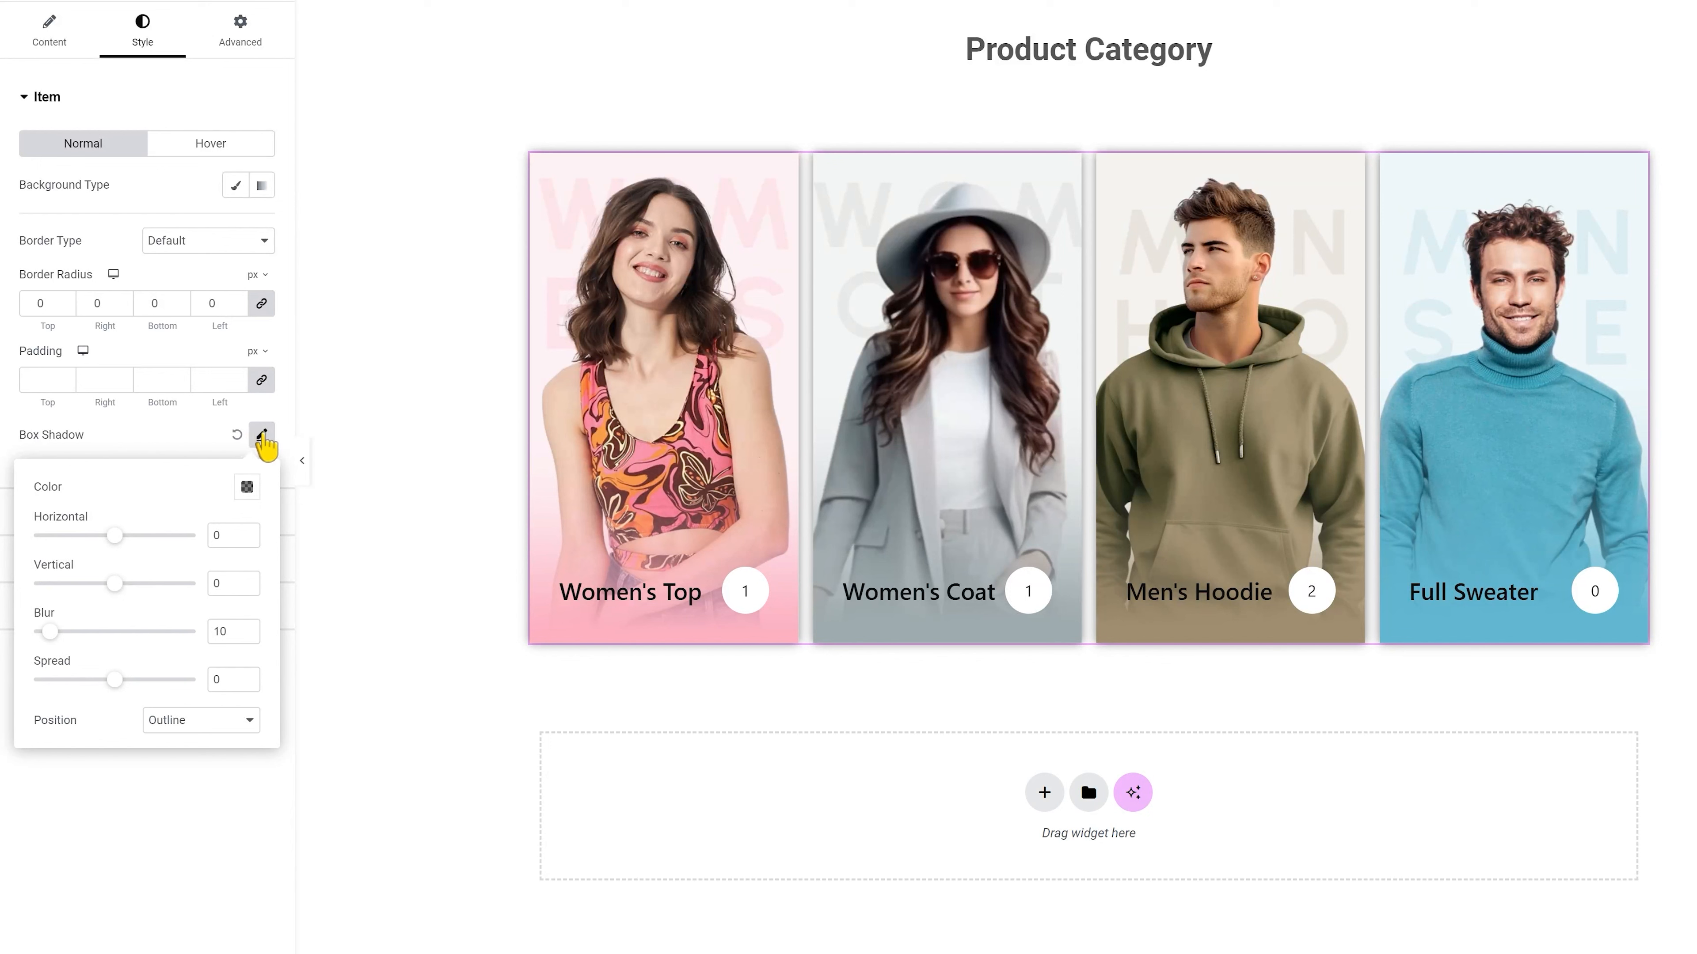
click(236, 436)
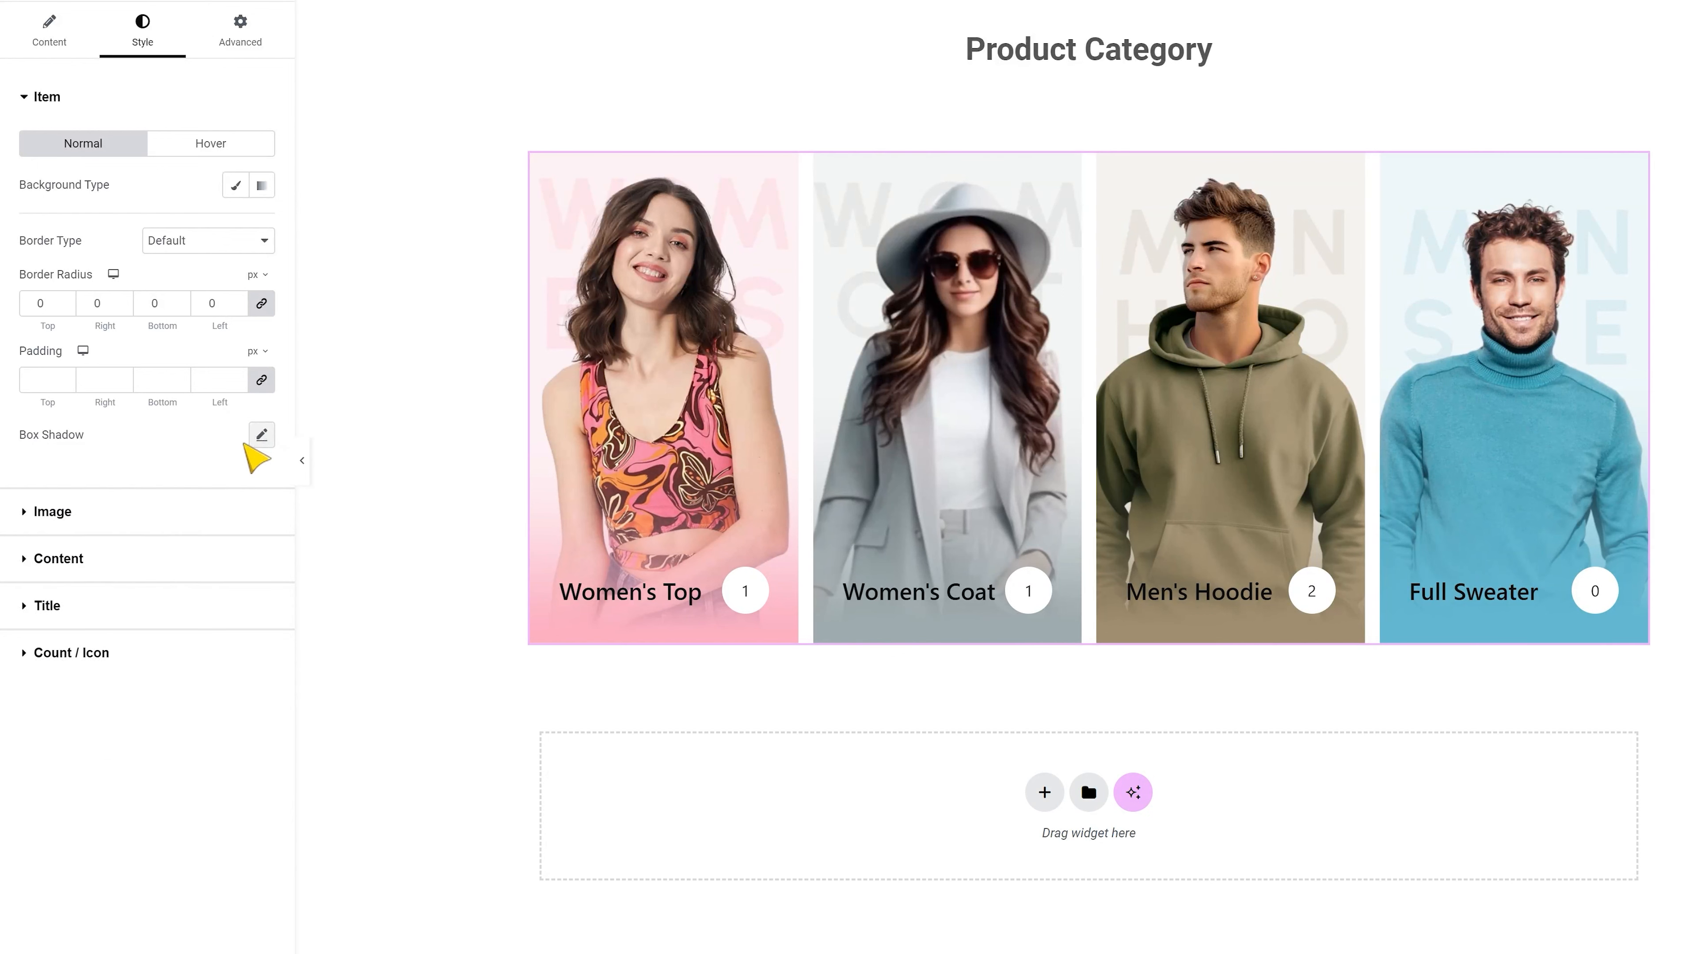
Step: Apply a CSS filter blur of 1.1 to the category images in their hover state
click(122, 513)
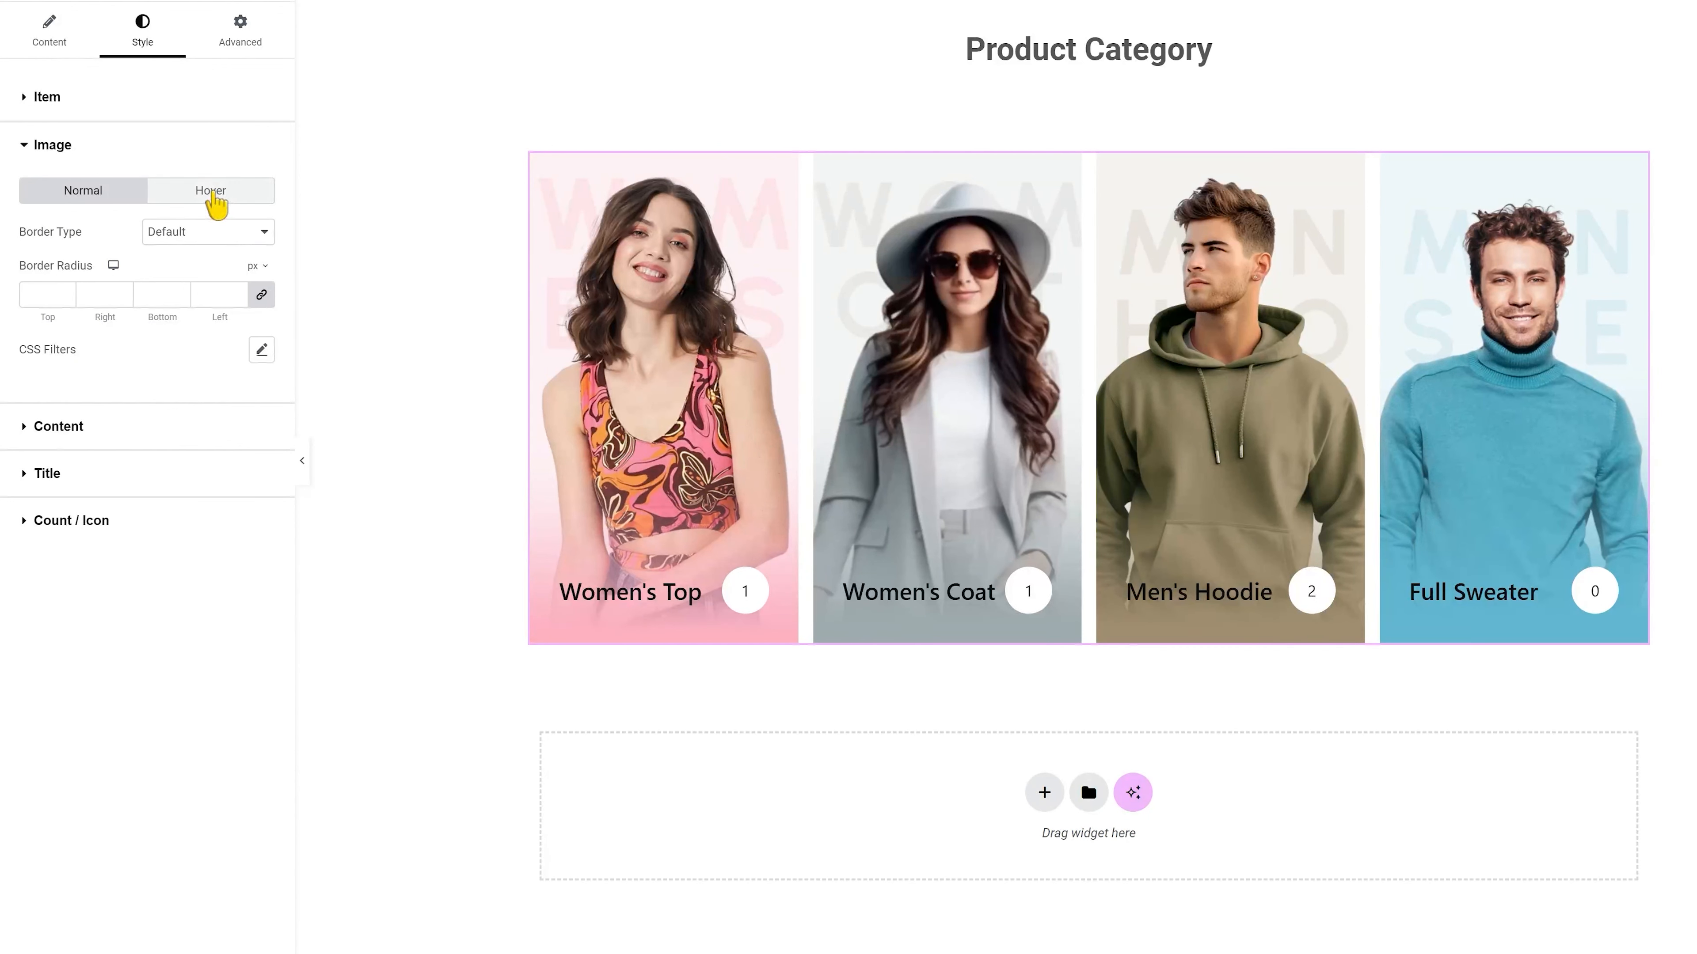
click(215, 197)
click(261, 232)
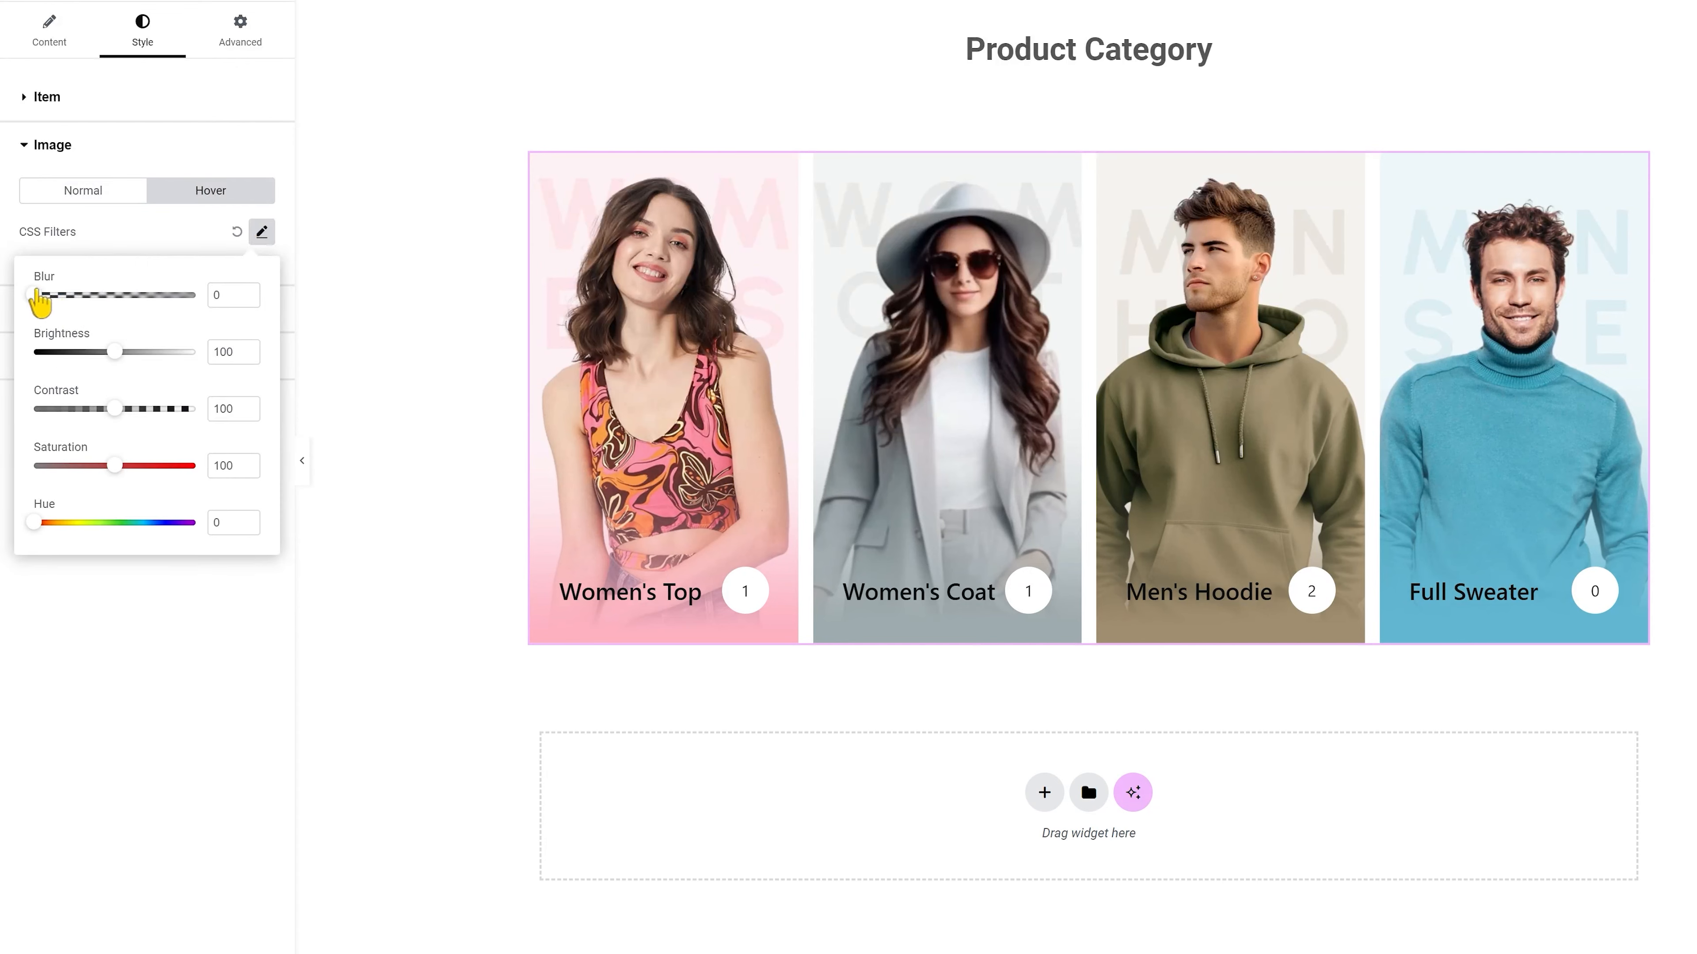
drag(36, 296, 57, 301)
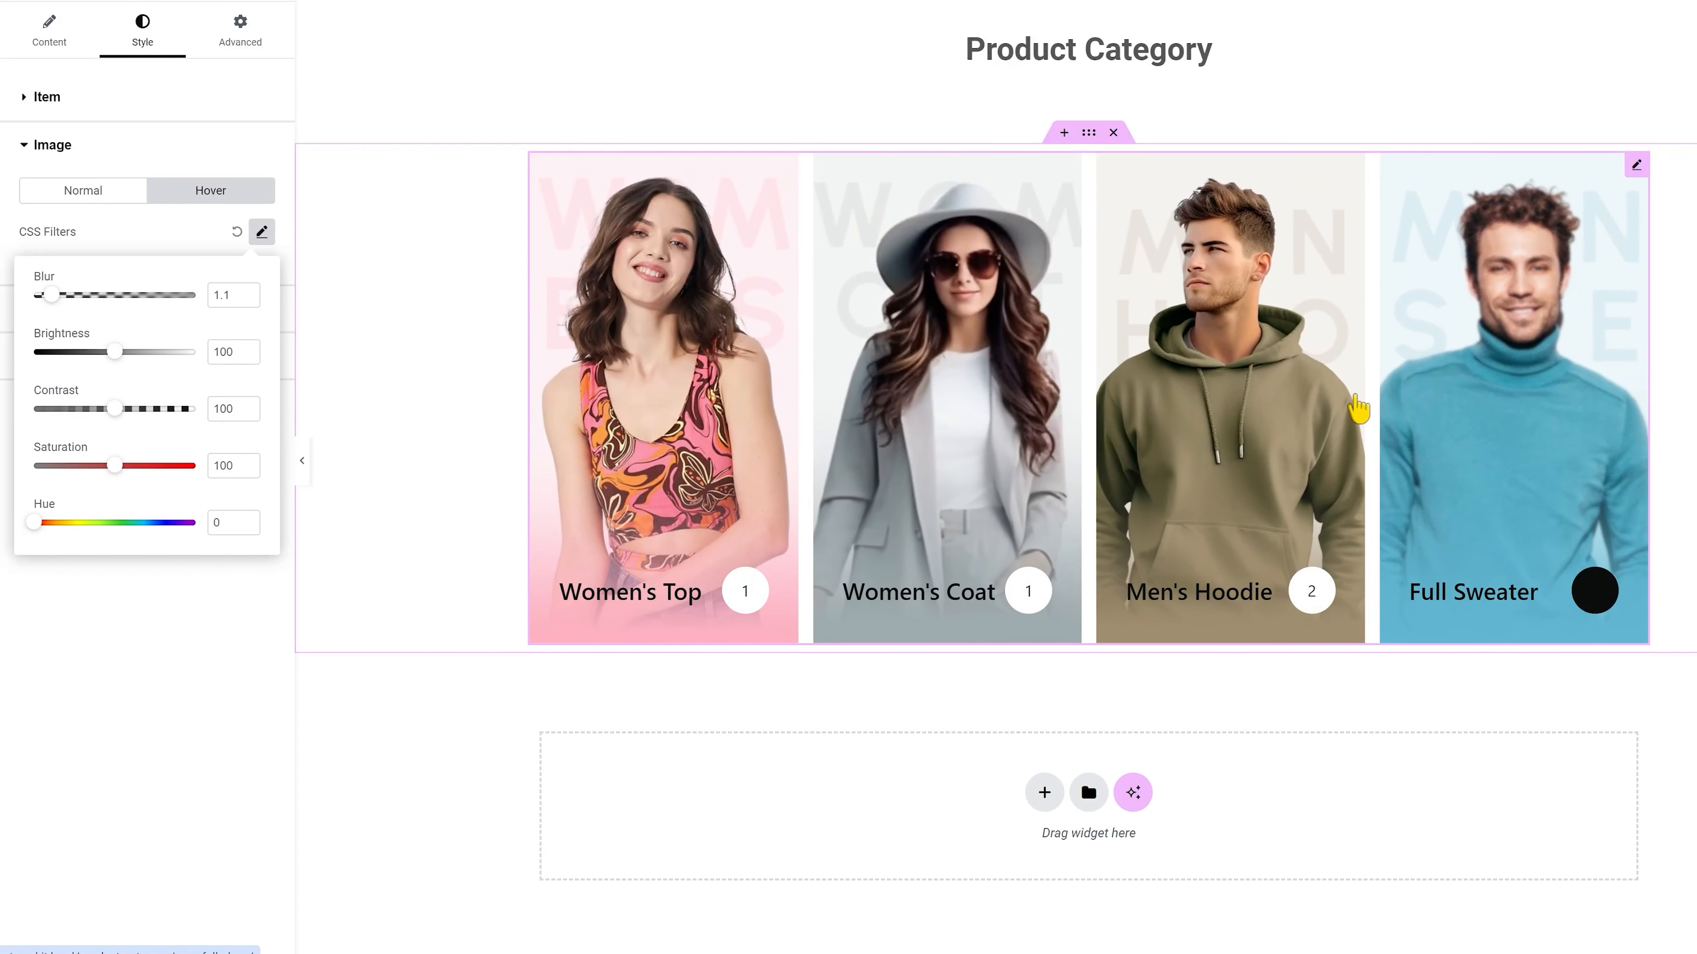
click(128, 237)
click(49, 196)
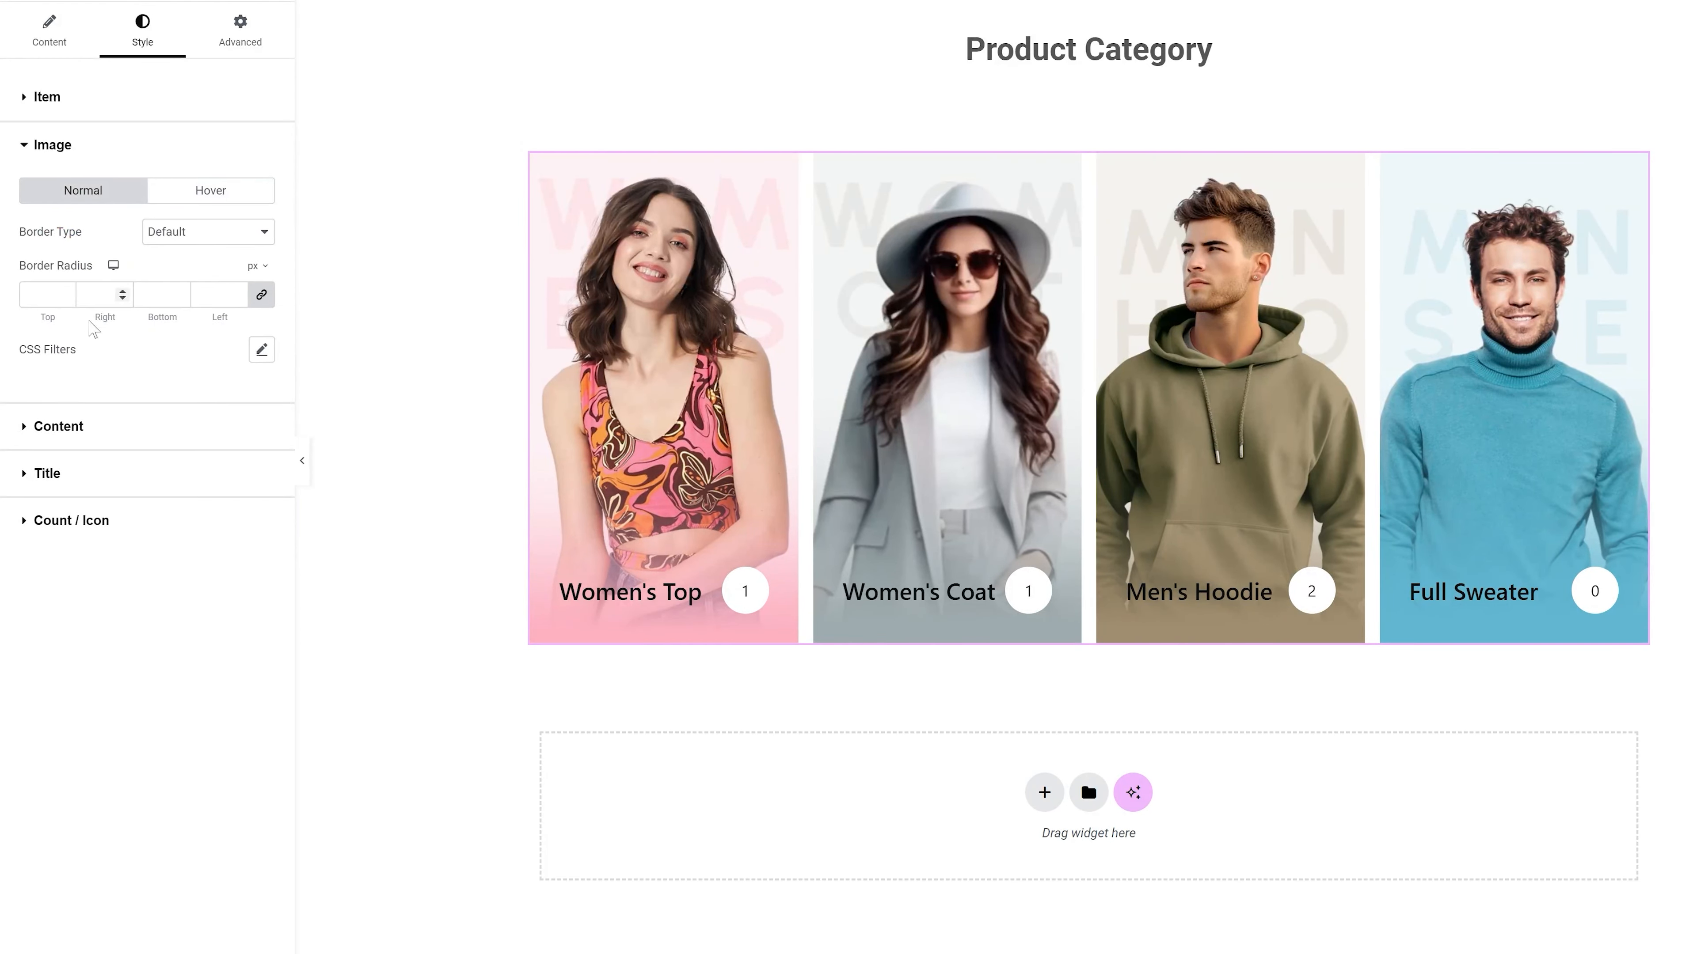
Step: Try Glassmorphism on the content area in its normal state with the blur level at 0, and turn it back off
click(45, 422)
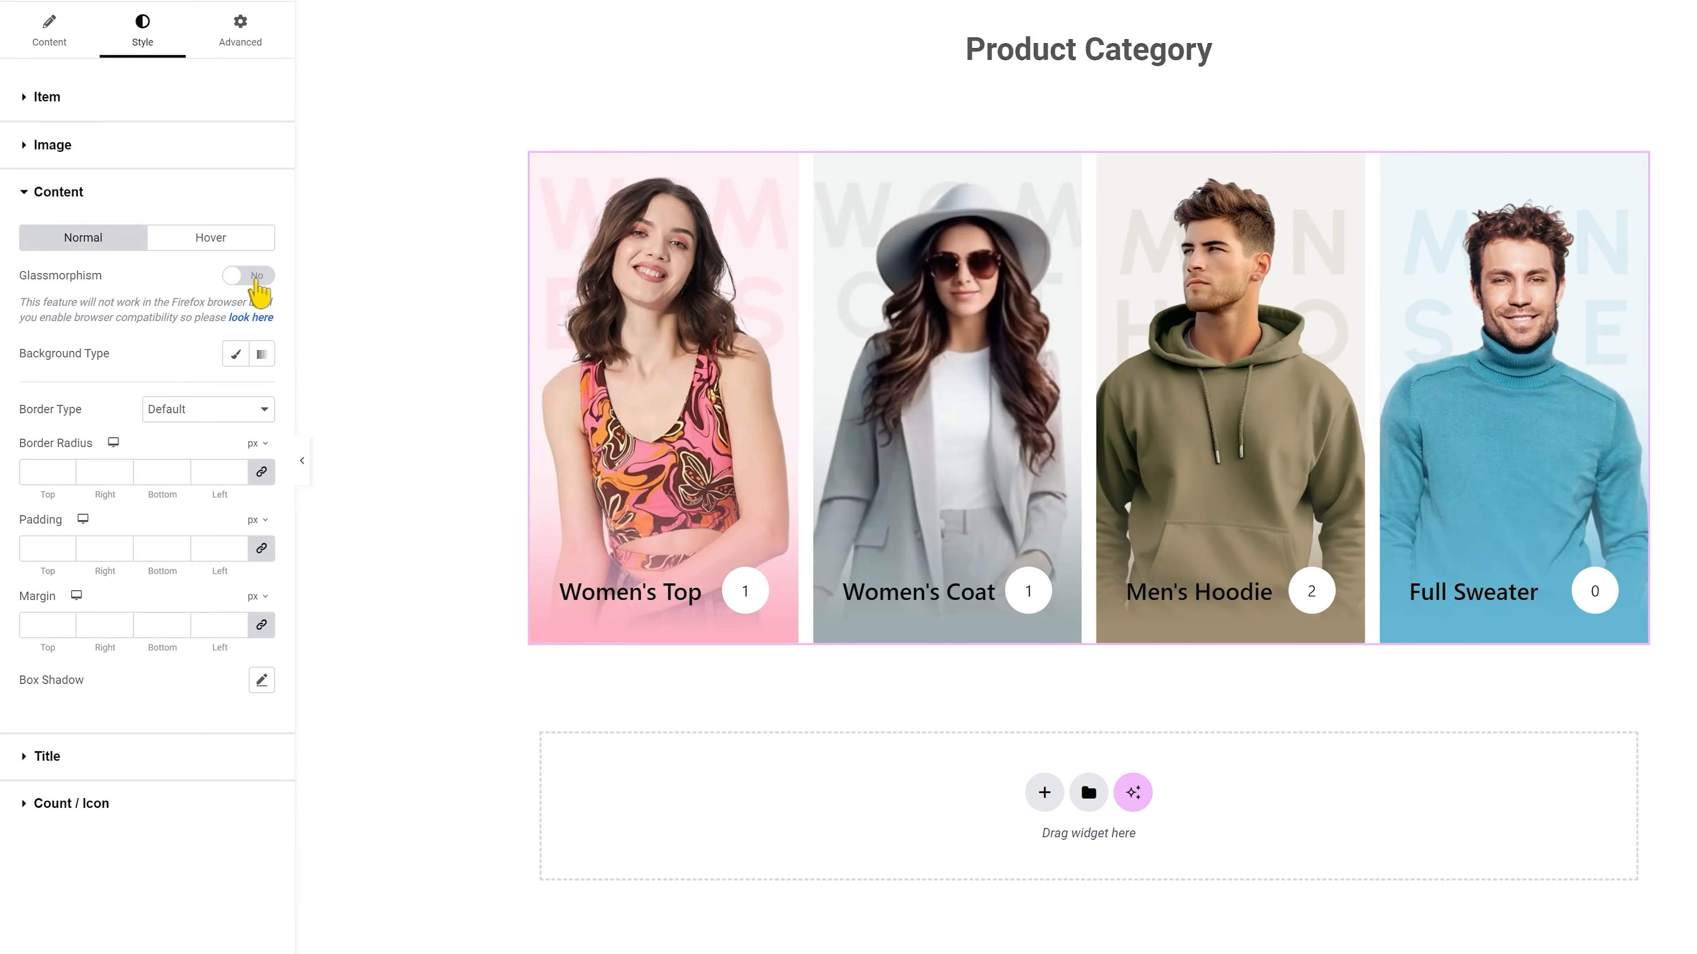
click(257, 281)
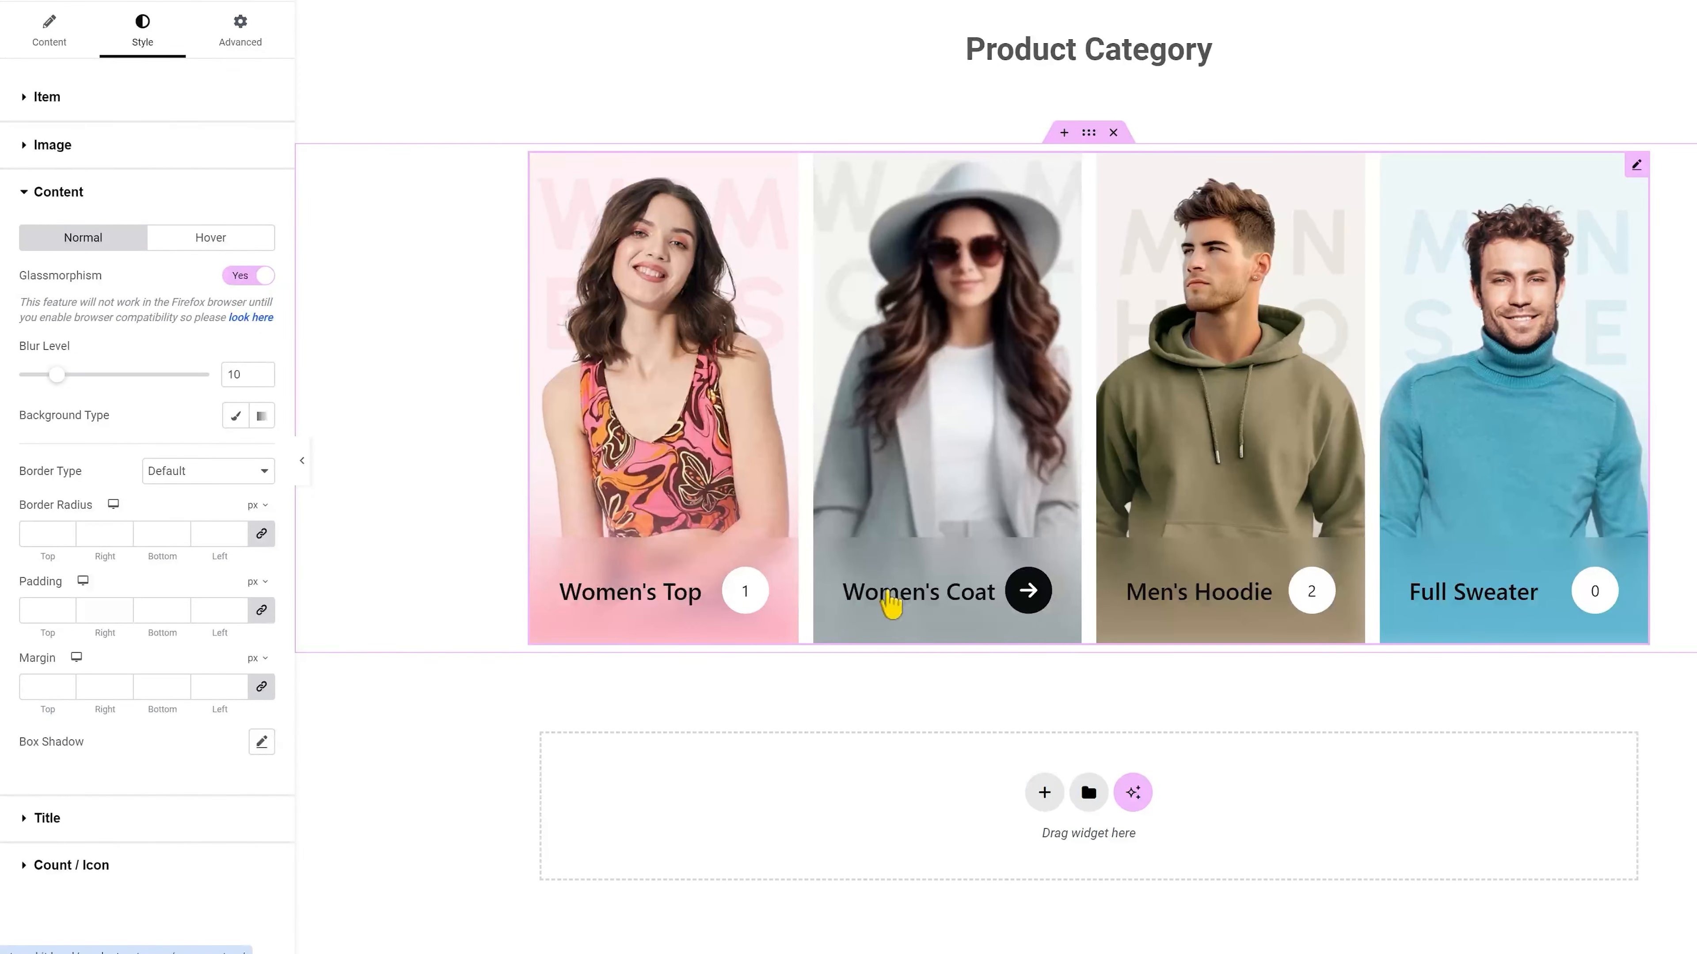
drag(59, 378, 18, 376)
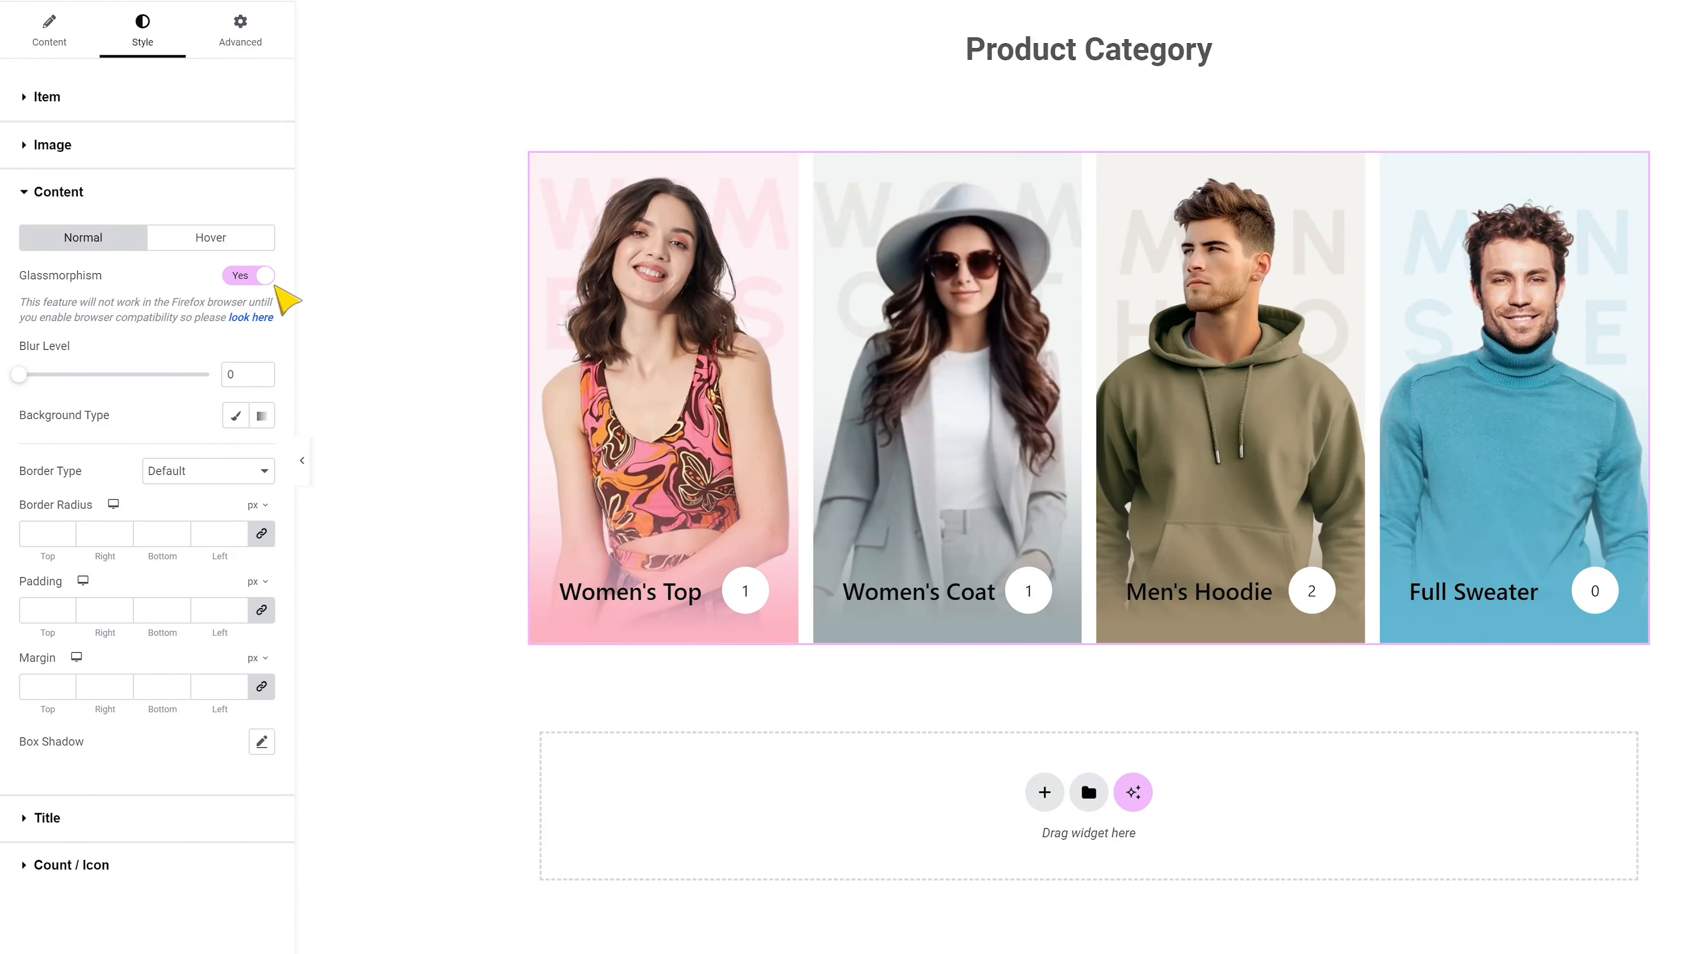
click(254, 280)
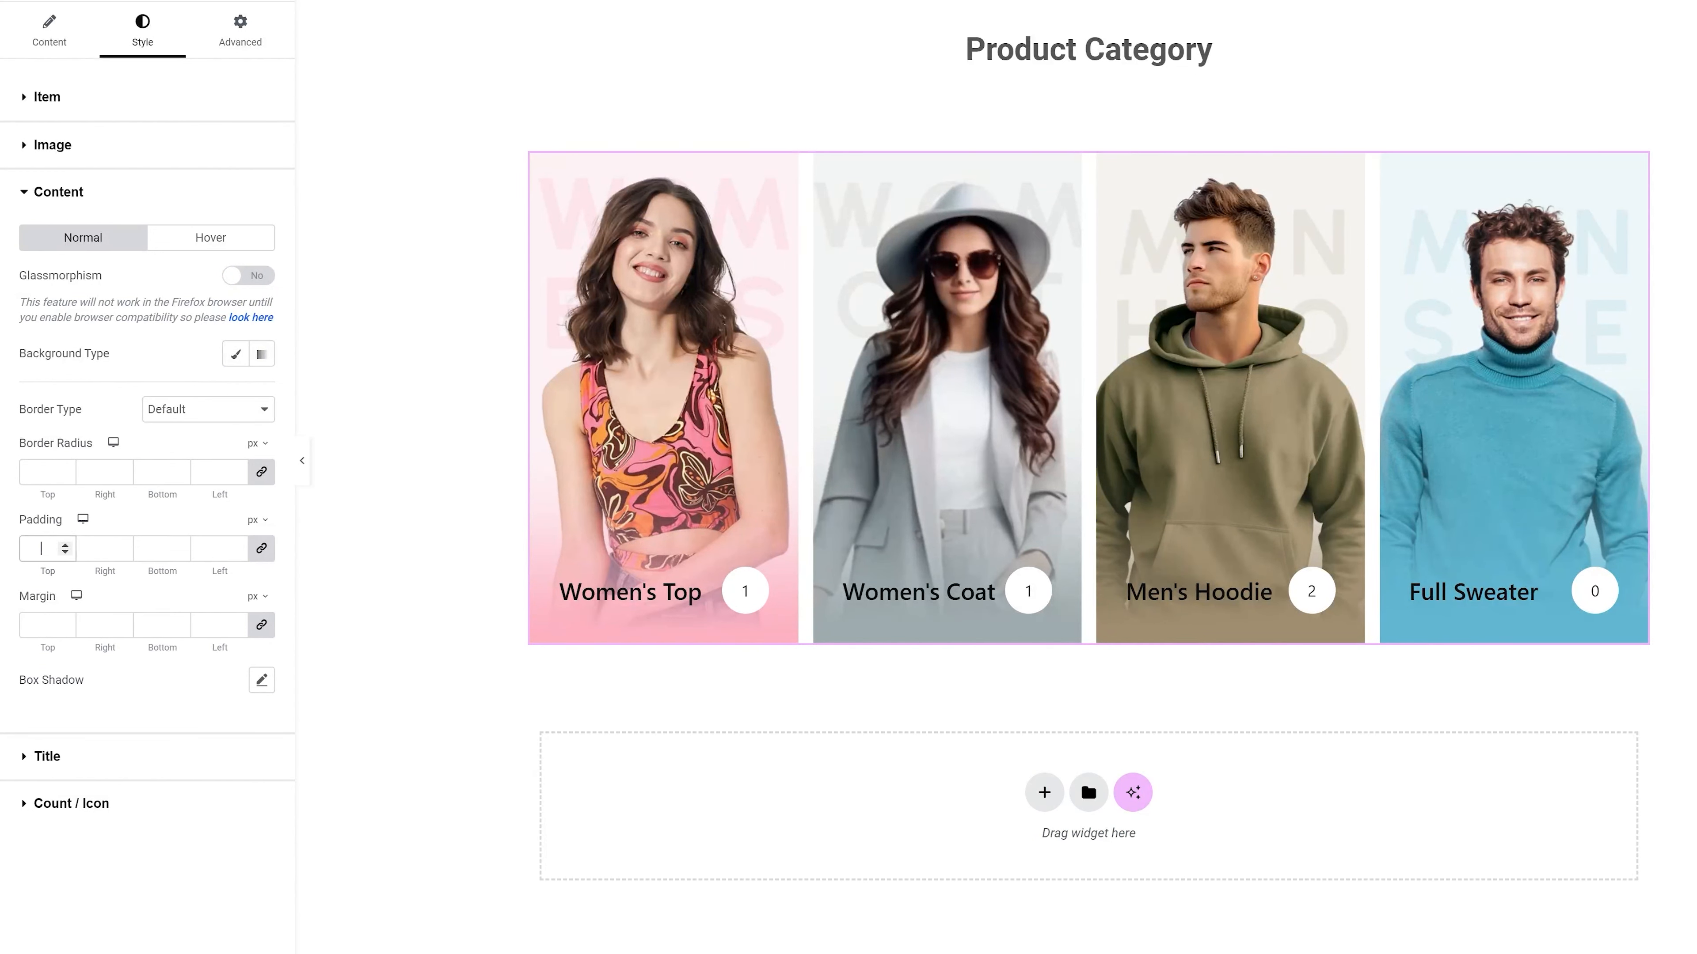
Step: Set the content area's padding to 20 px on all sides
text(15)
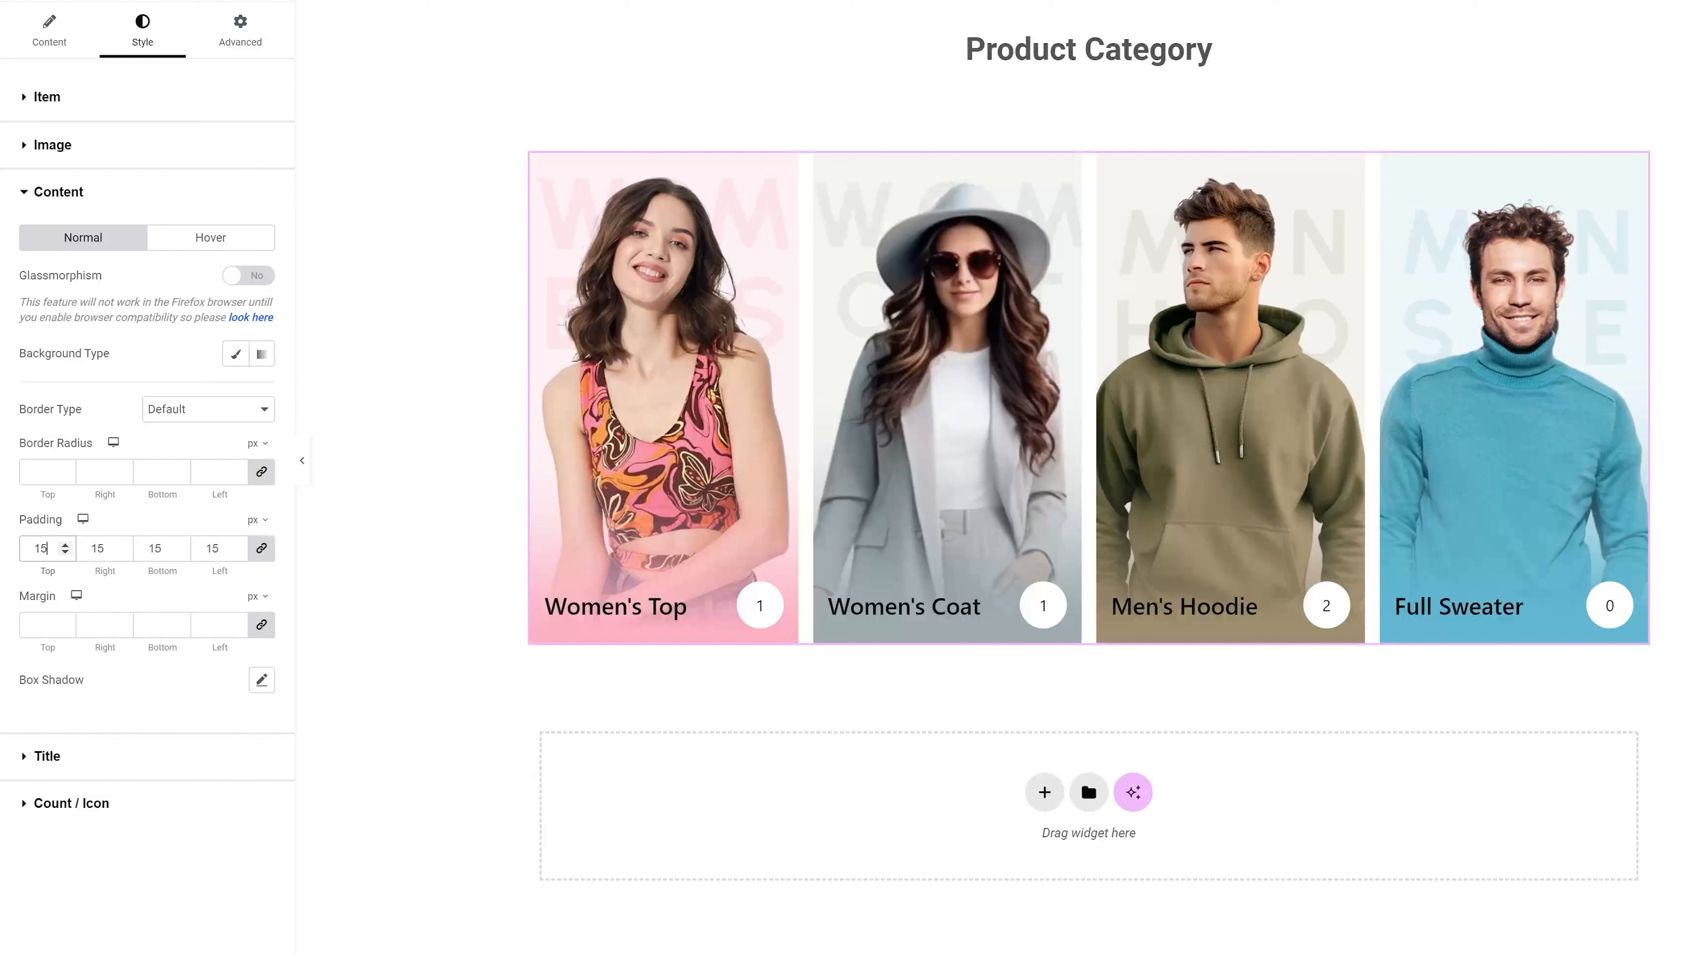
drag(32, 549, 61, 547)
text(20)
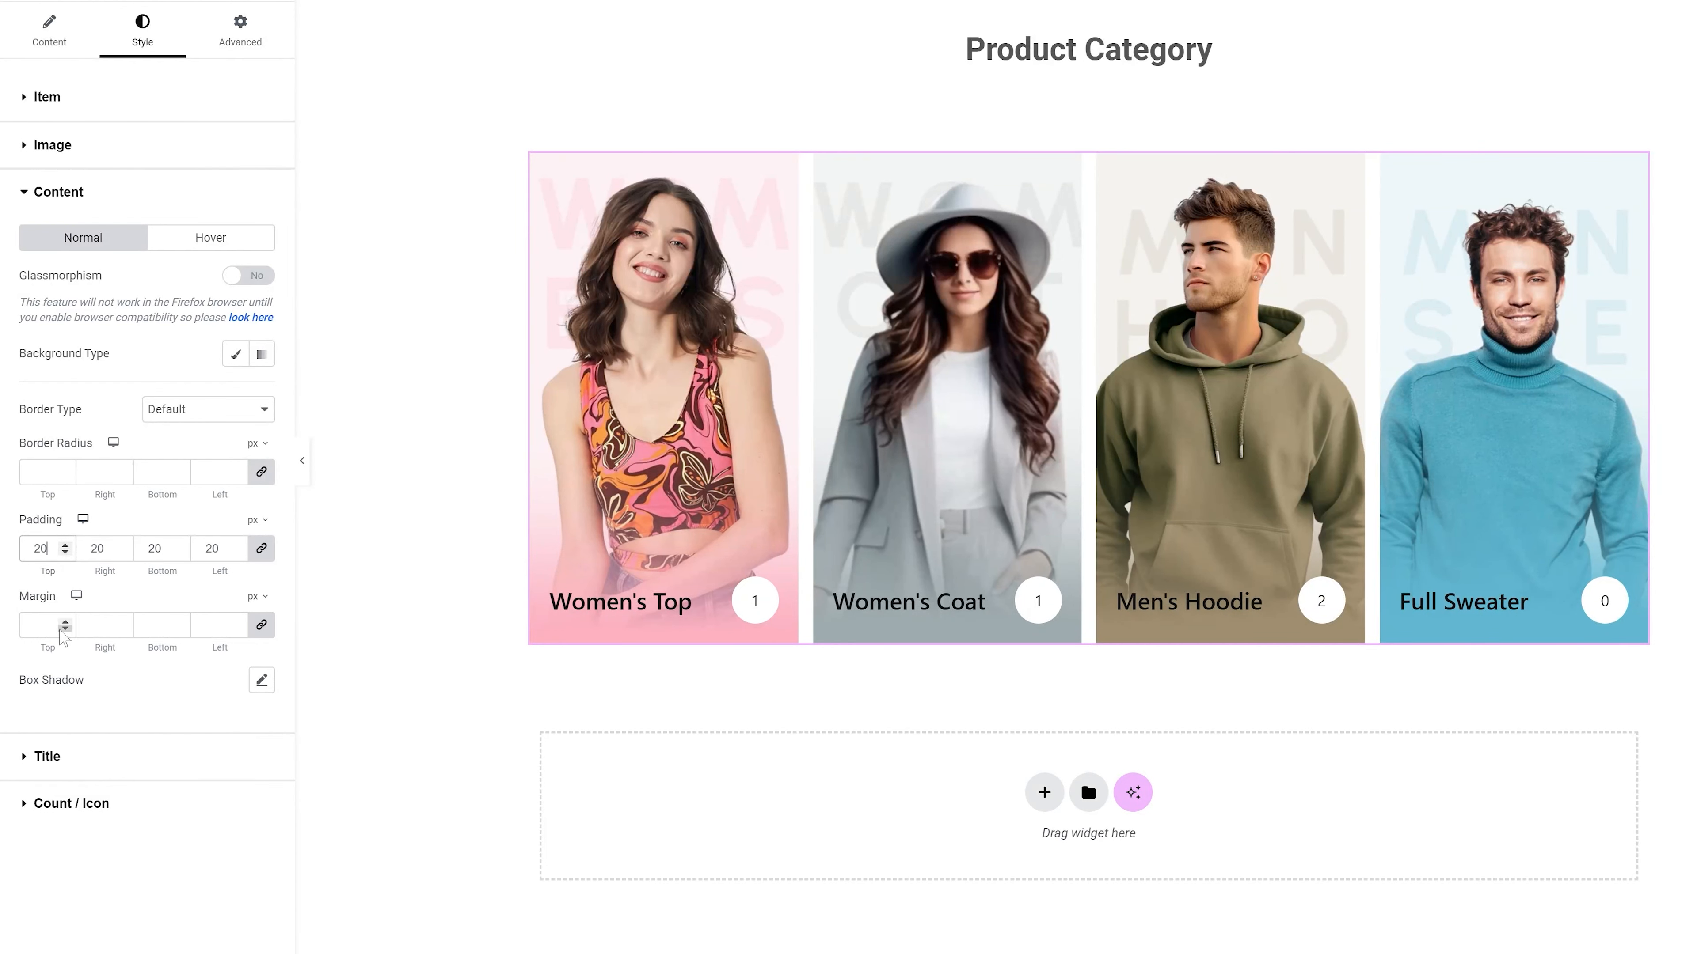
Step: Change the category titles' normal-state text color to a dark grey
click(48, 756)
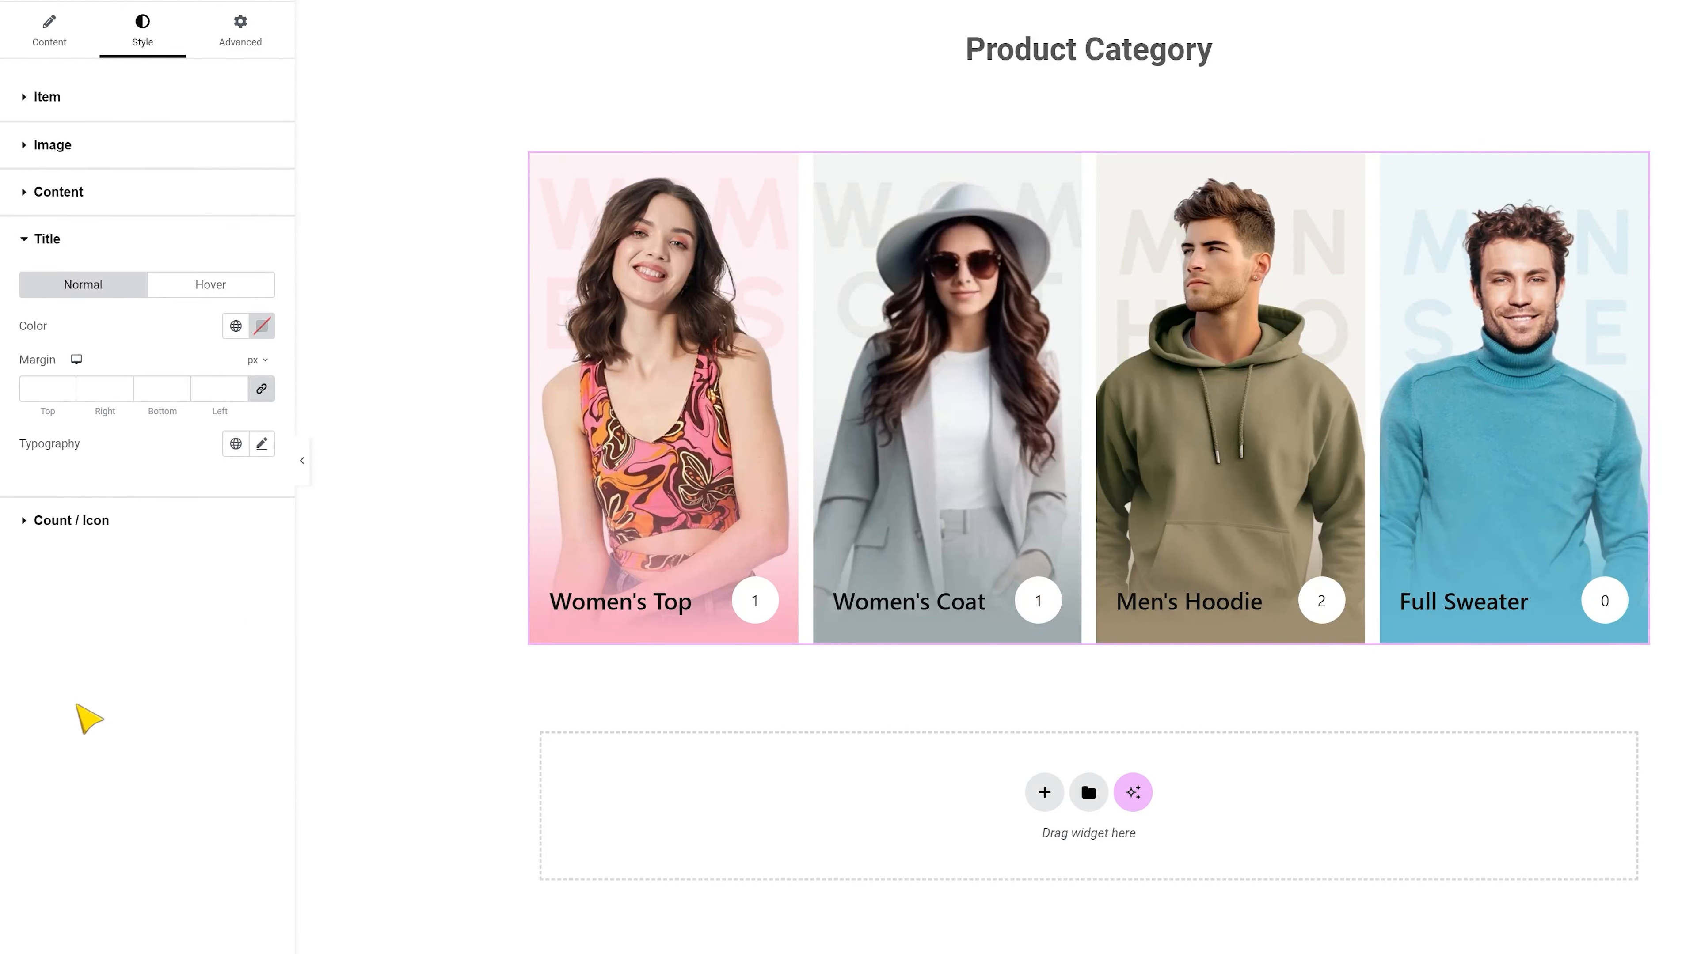
click(263, 331)
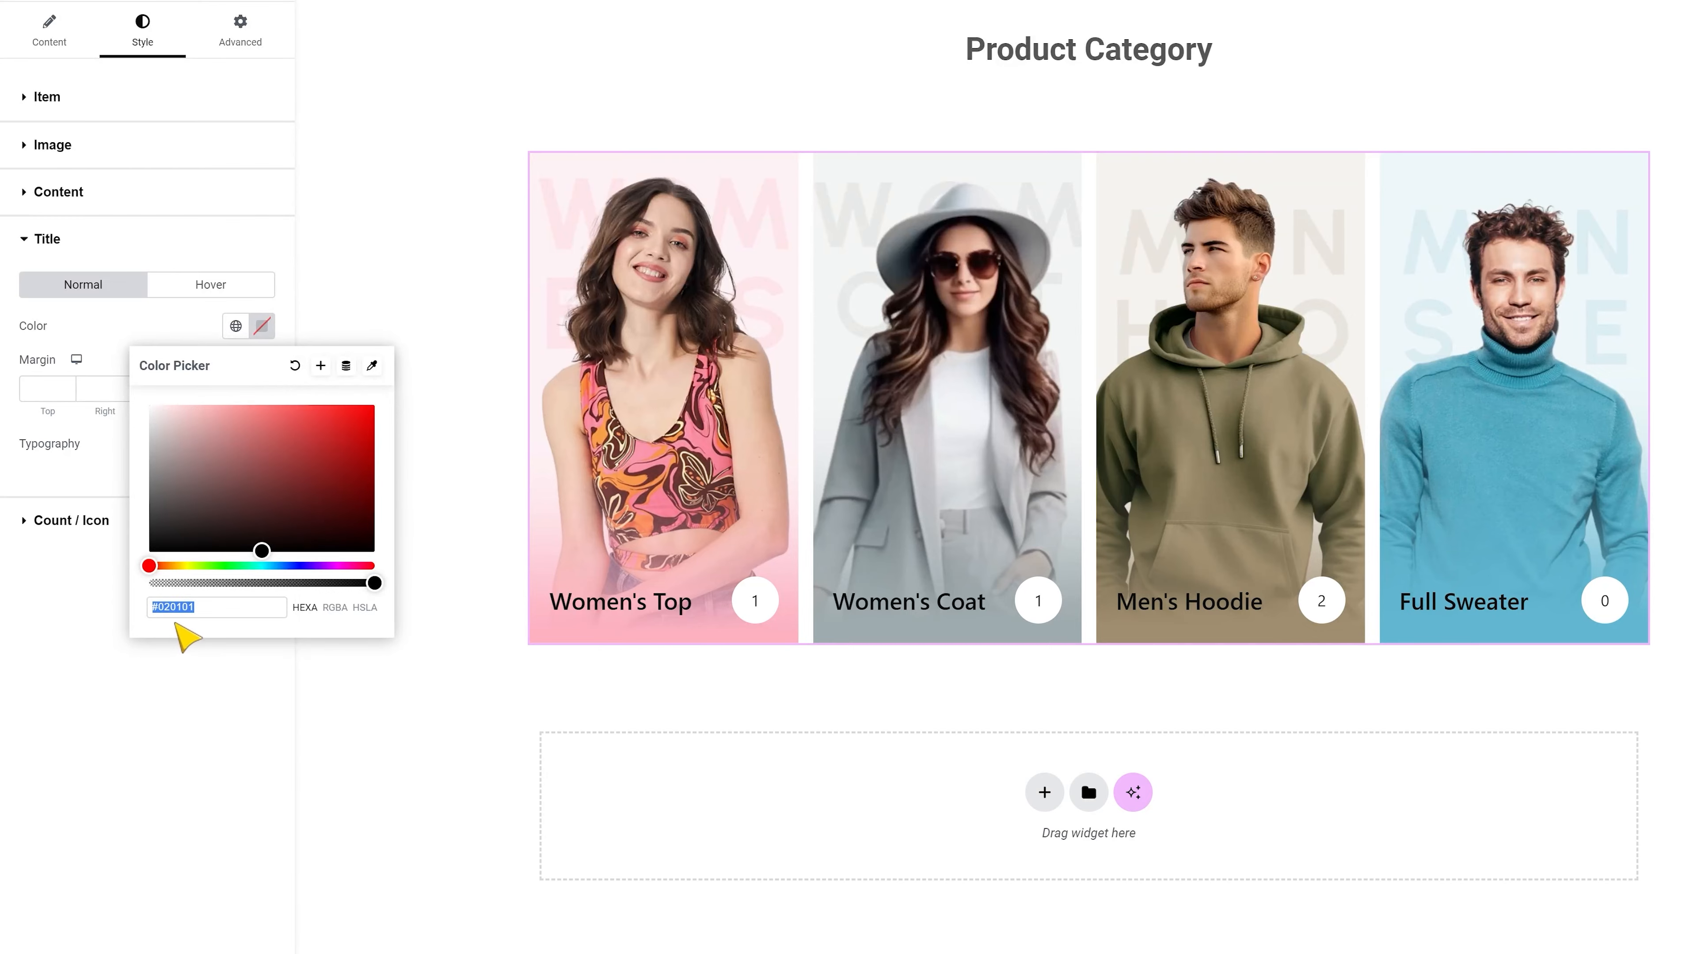
click(149, 526)
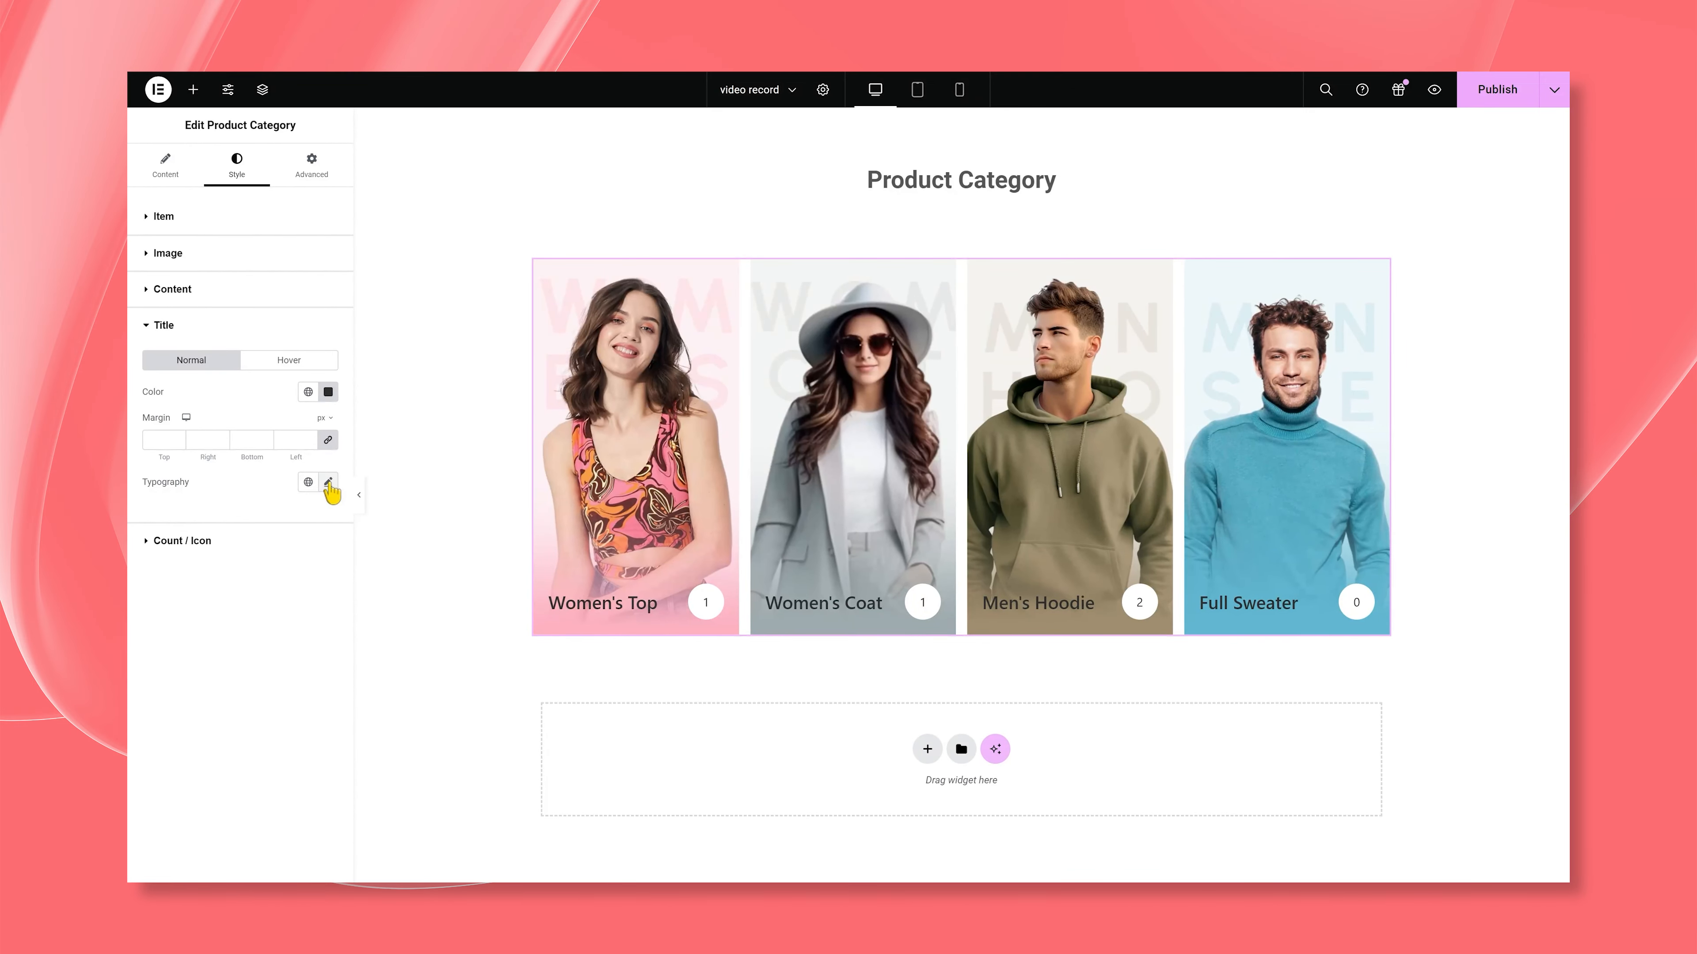
Step: Set the category titles' typography to the Jost family at a size of 25 px
click(261, 443)
click(273, 554)
text(jos)
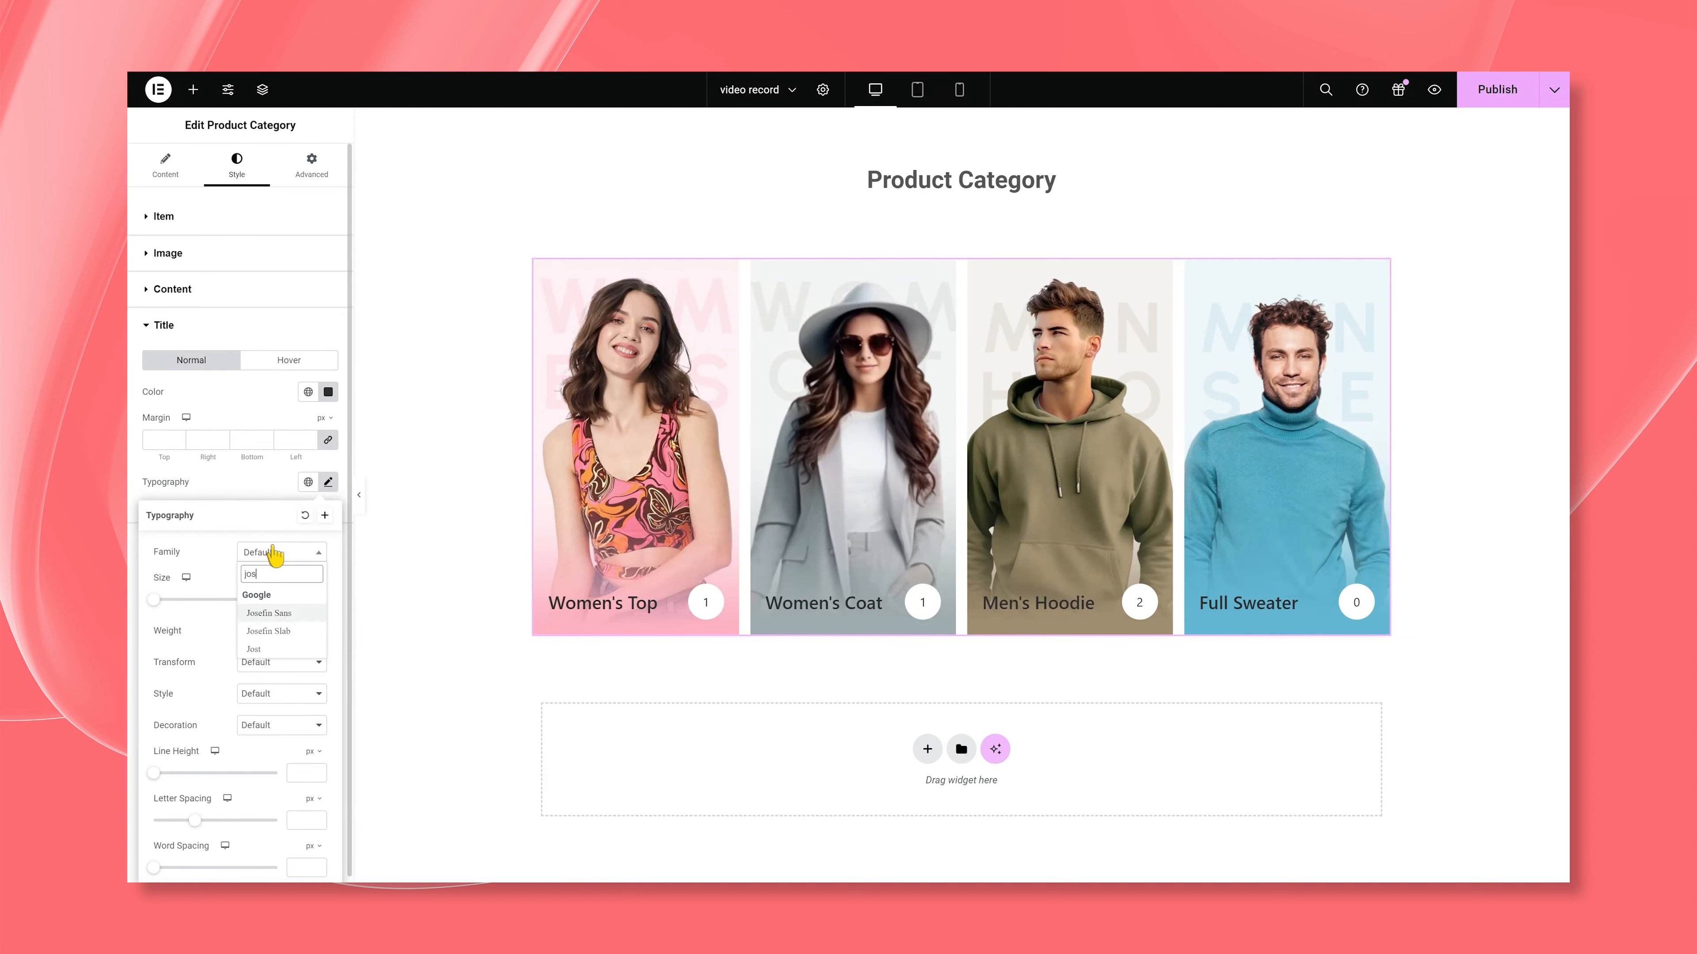
click(253, 649)
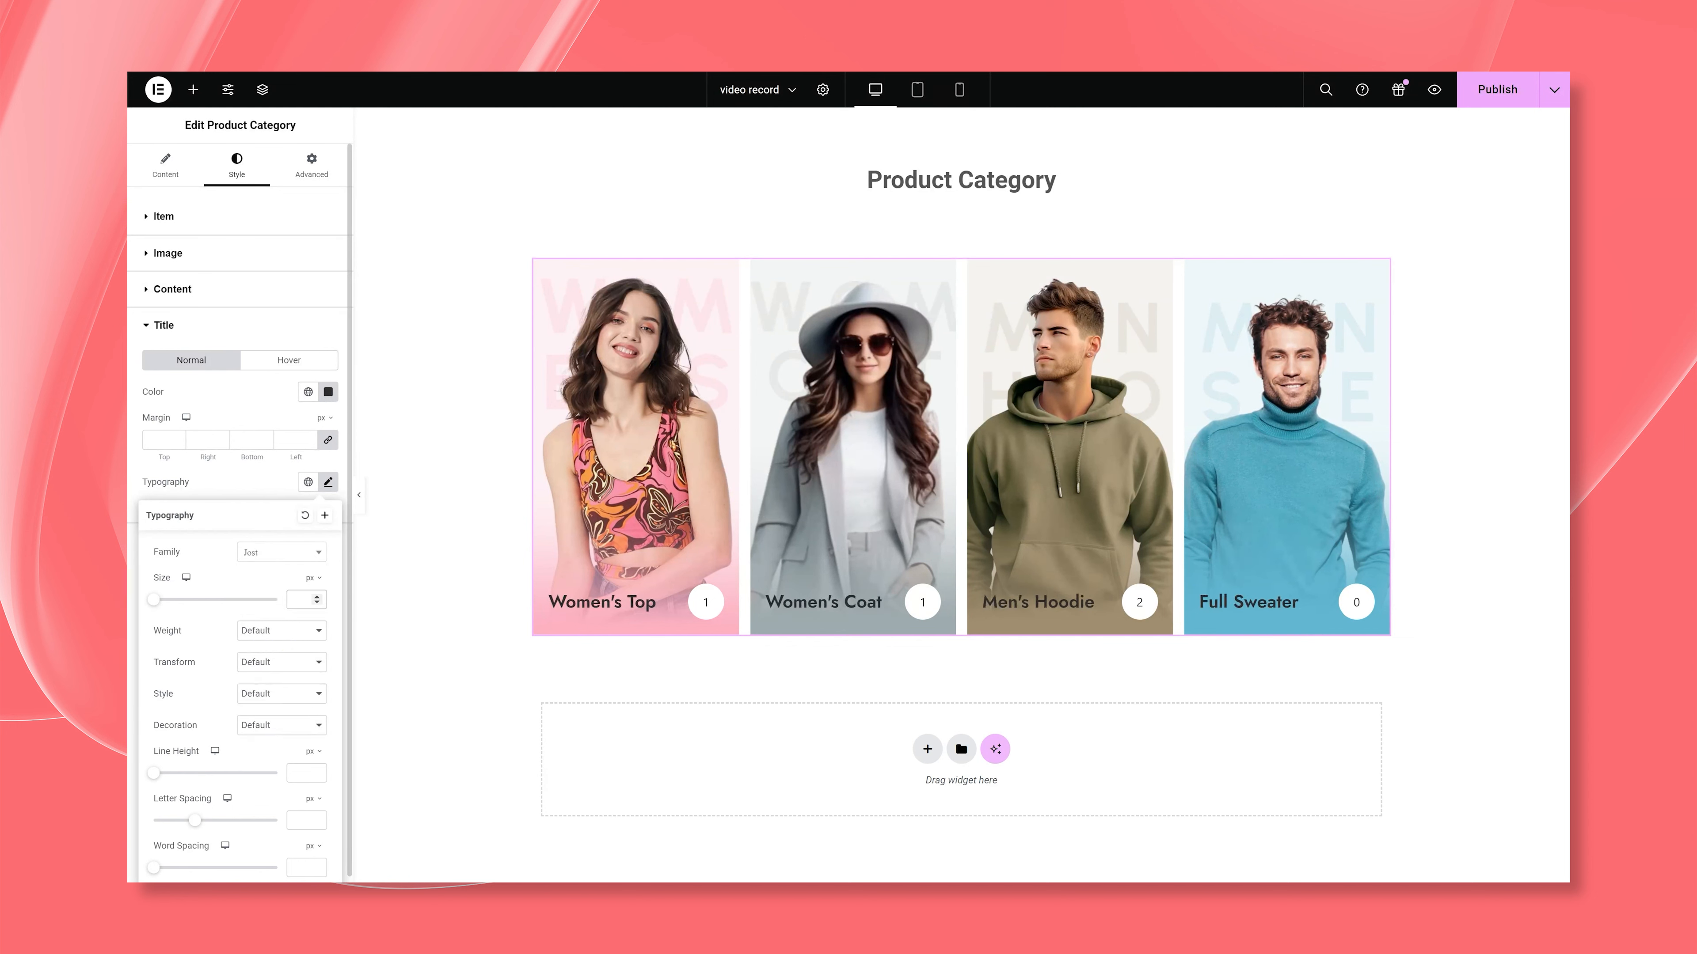
text(30)
key(Down)
key(Down)
key(Down)
key(Down)
key(Down)
key(Down)
key(Up)
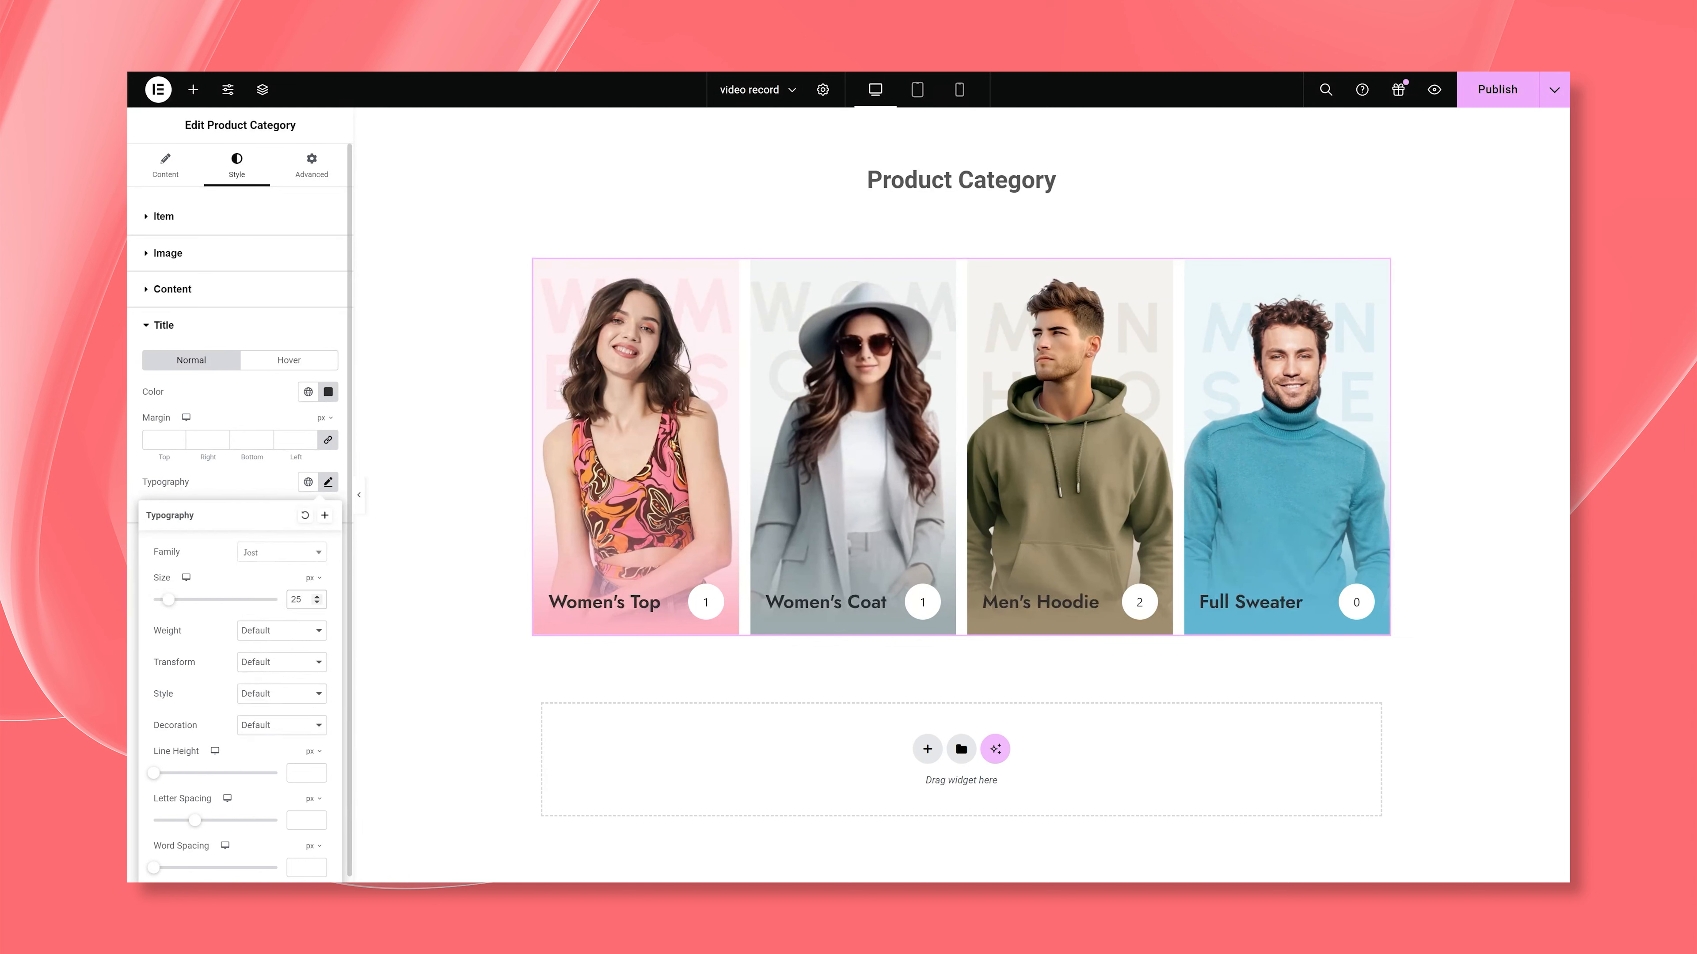
Step: Set the title font weight to 500 (Medium) and open the unit choices for the line height
click(285, 629)
click(280, 467)
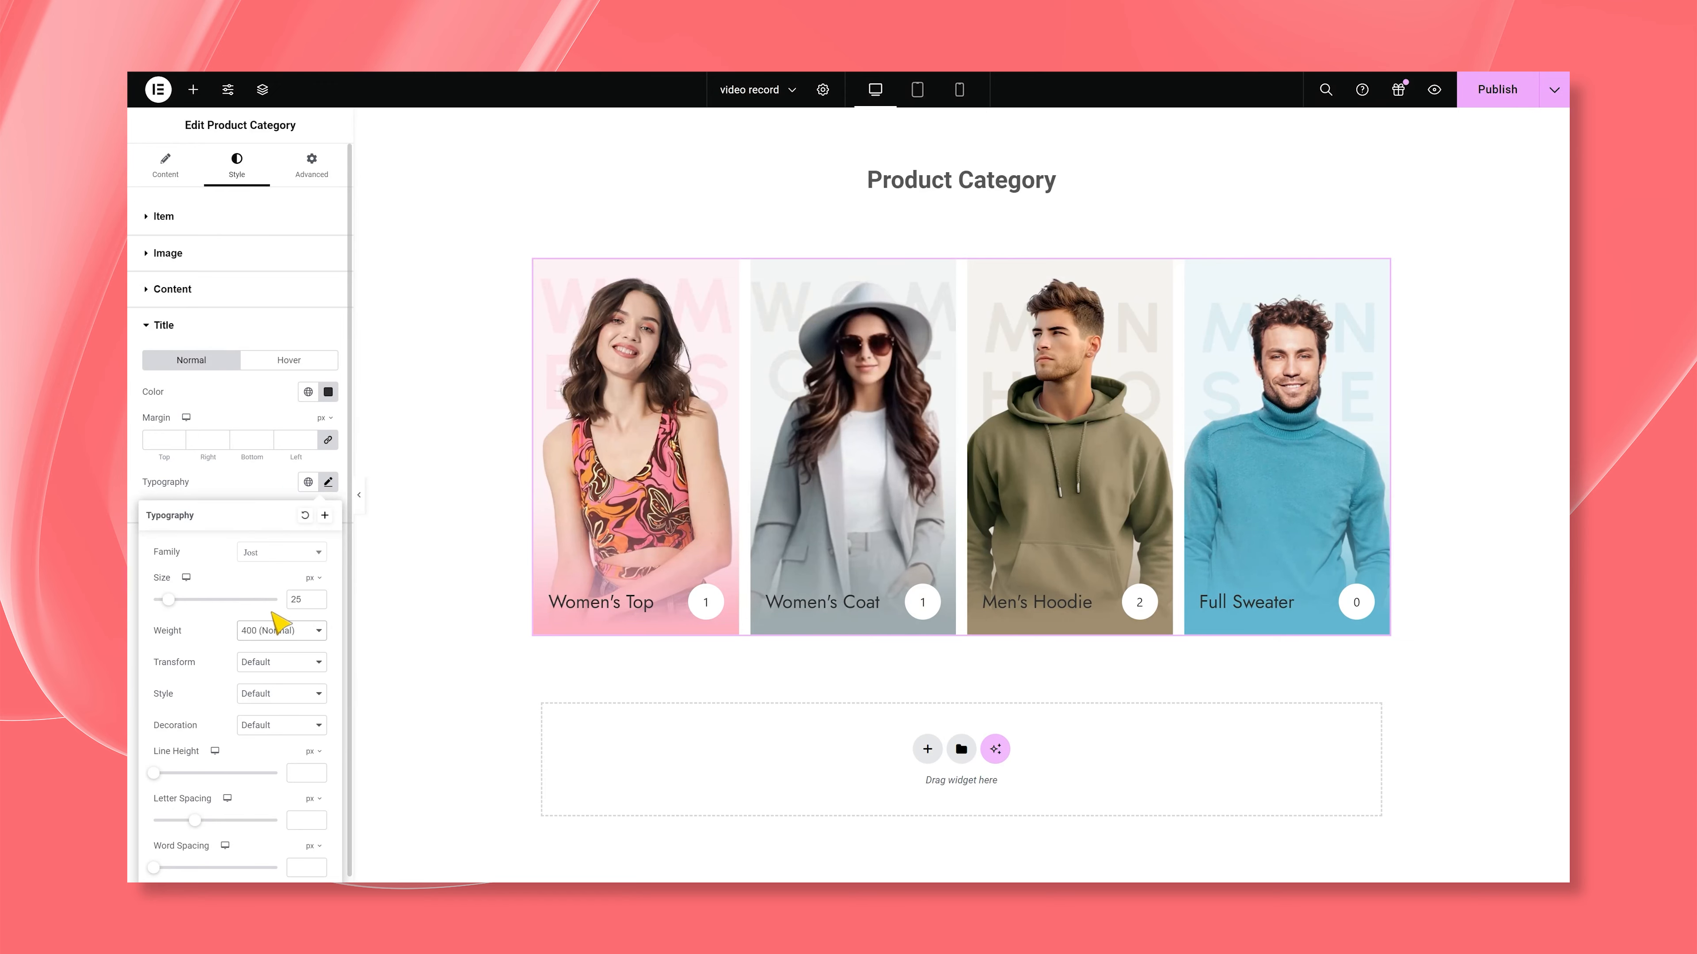
click(284, 628)
click(282, 485)
scroll(294, 841, down, 1)
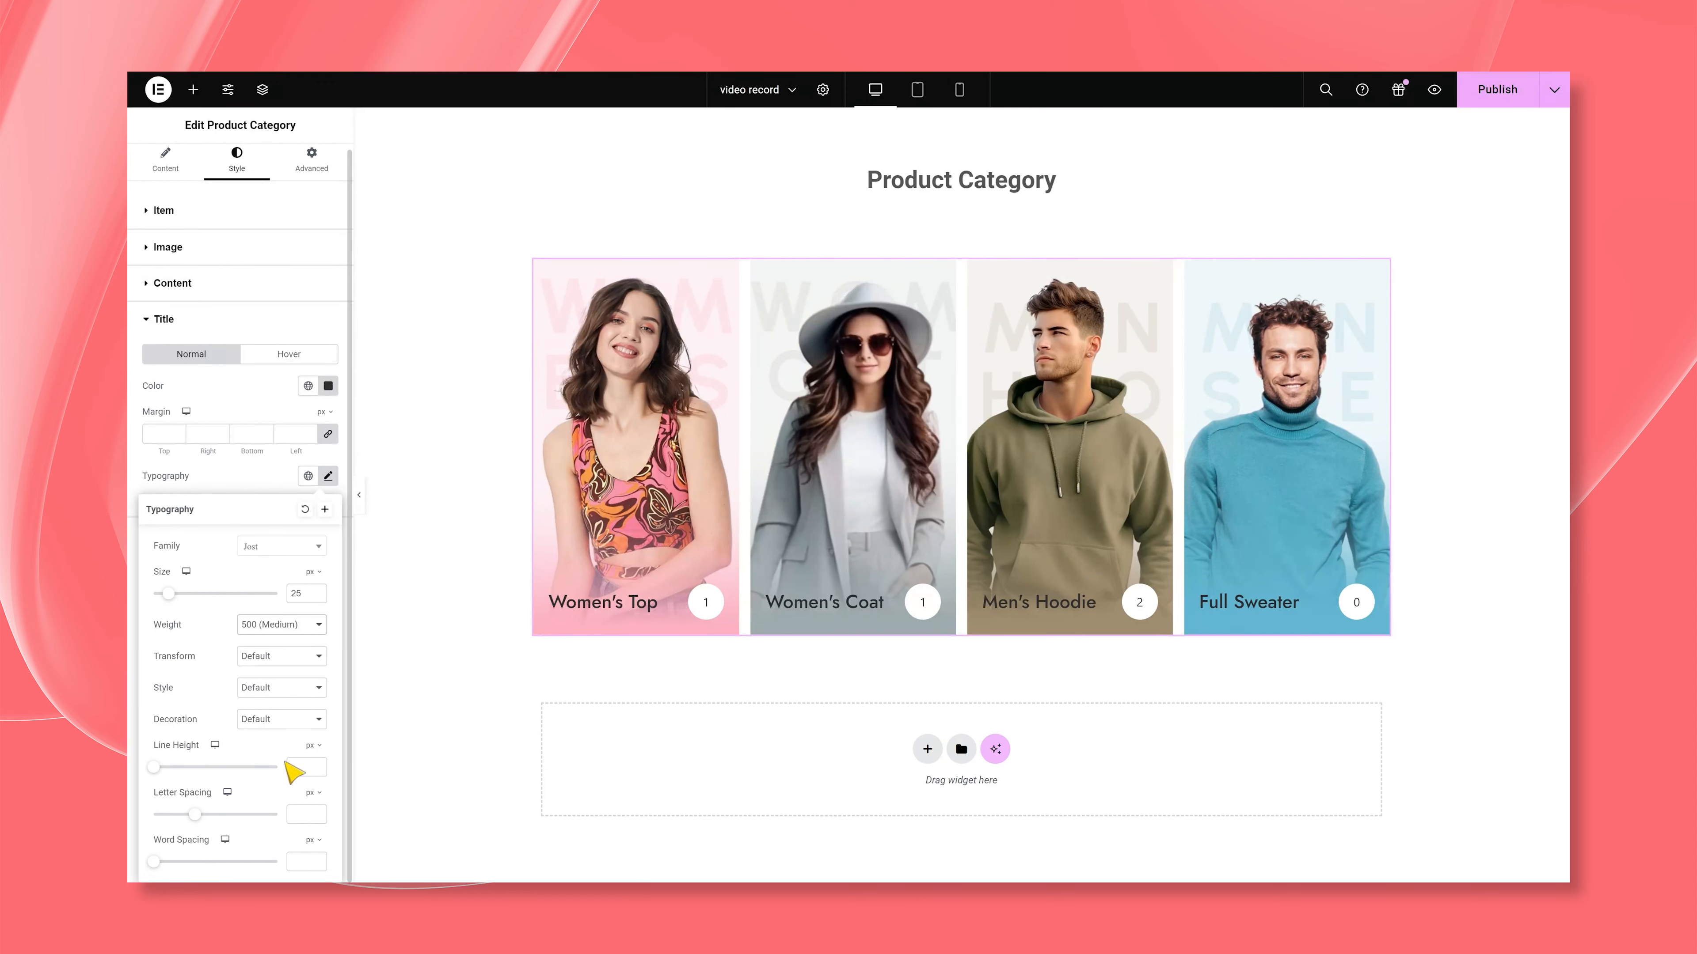
click(311, 745)
click(310, 770)
click(164, 320)
Step: Set the Count / Icon text color to 4d4d4d and its icon color to white in the normal state
click(182, 361)
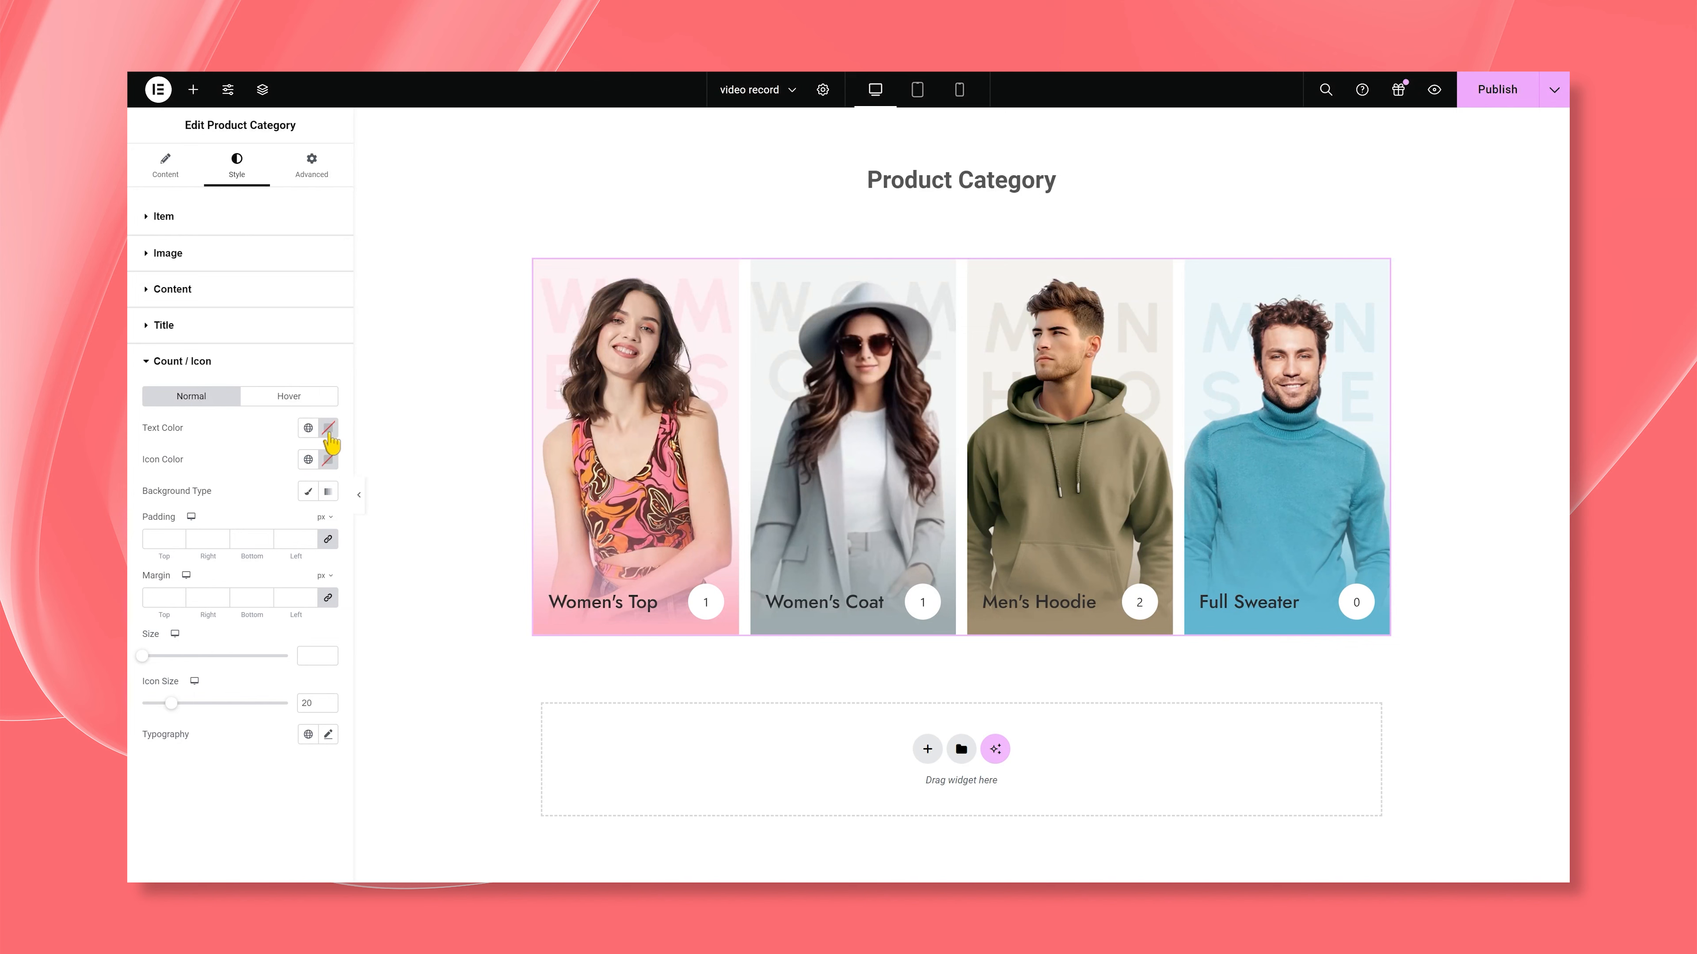
click(329, 430)
key(ctrl+v)
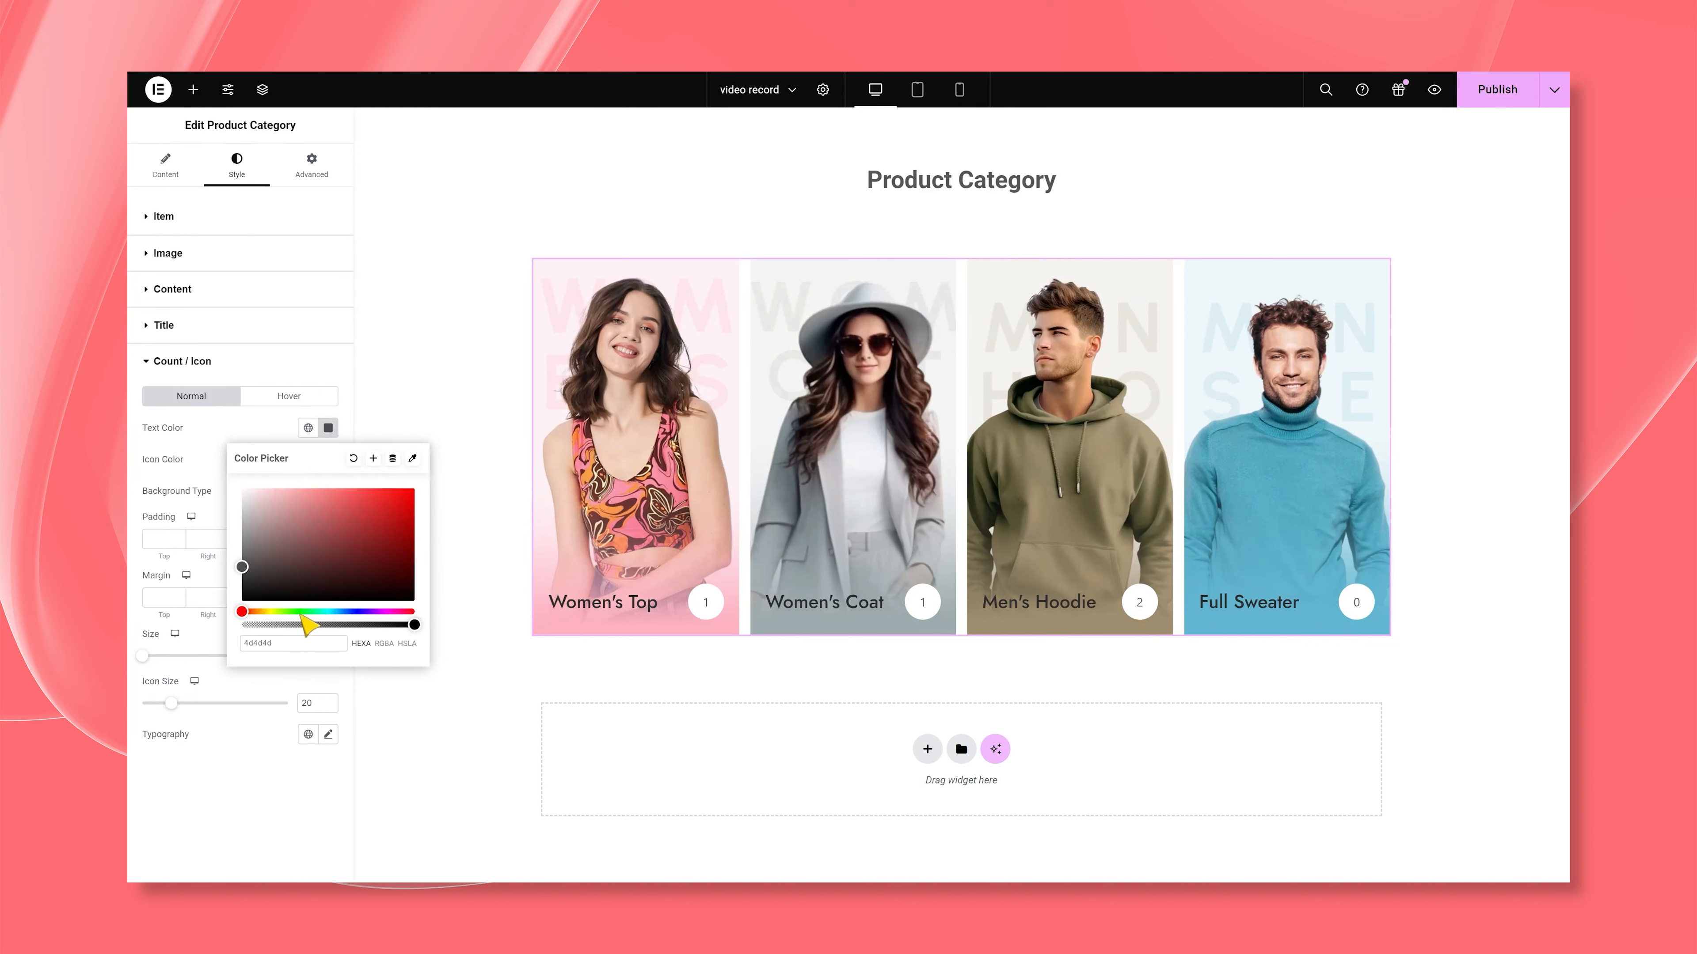
click(264, 428)
click(326, 464)
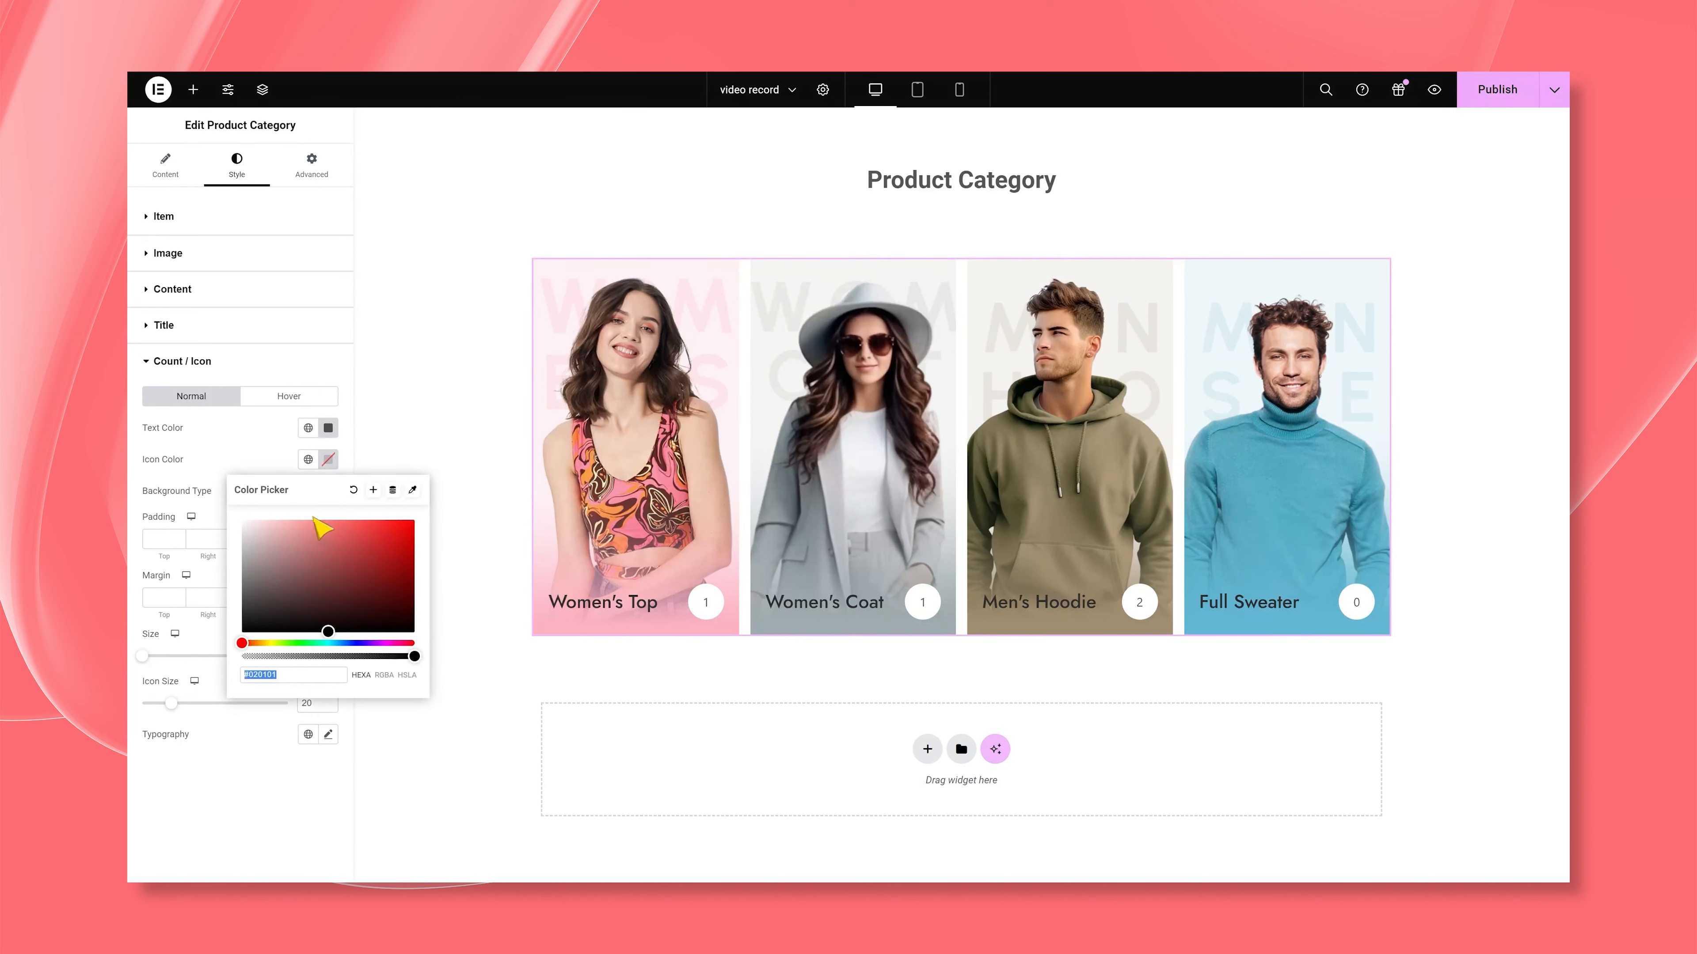
drag(267, 528, 241, 519)
click(263, 454)
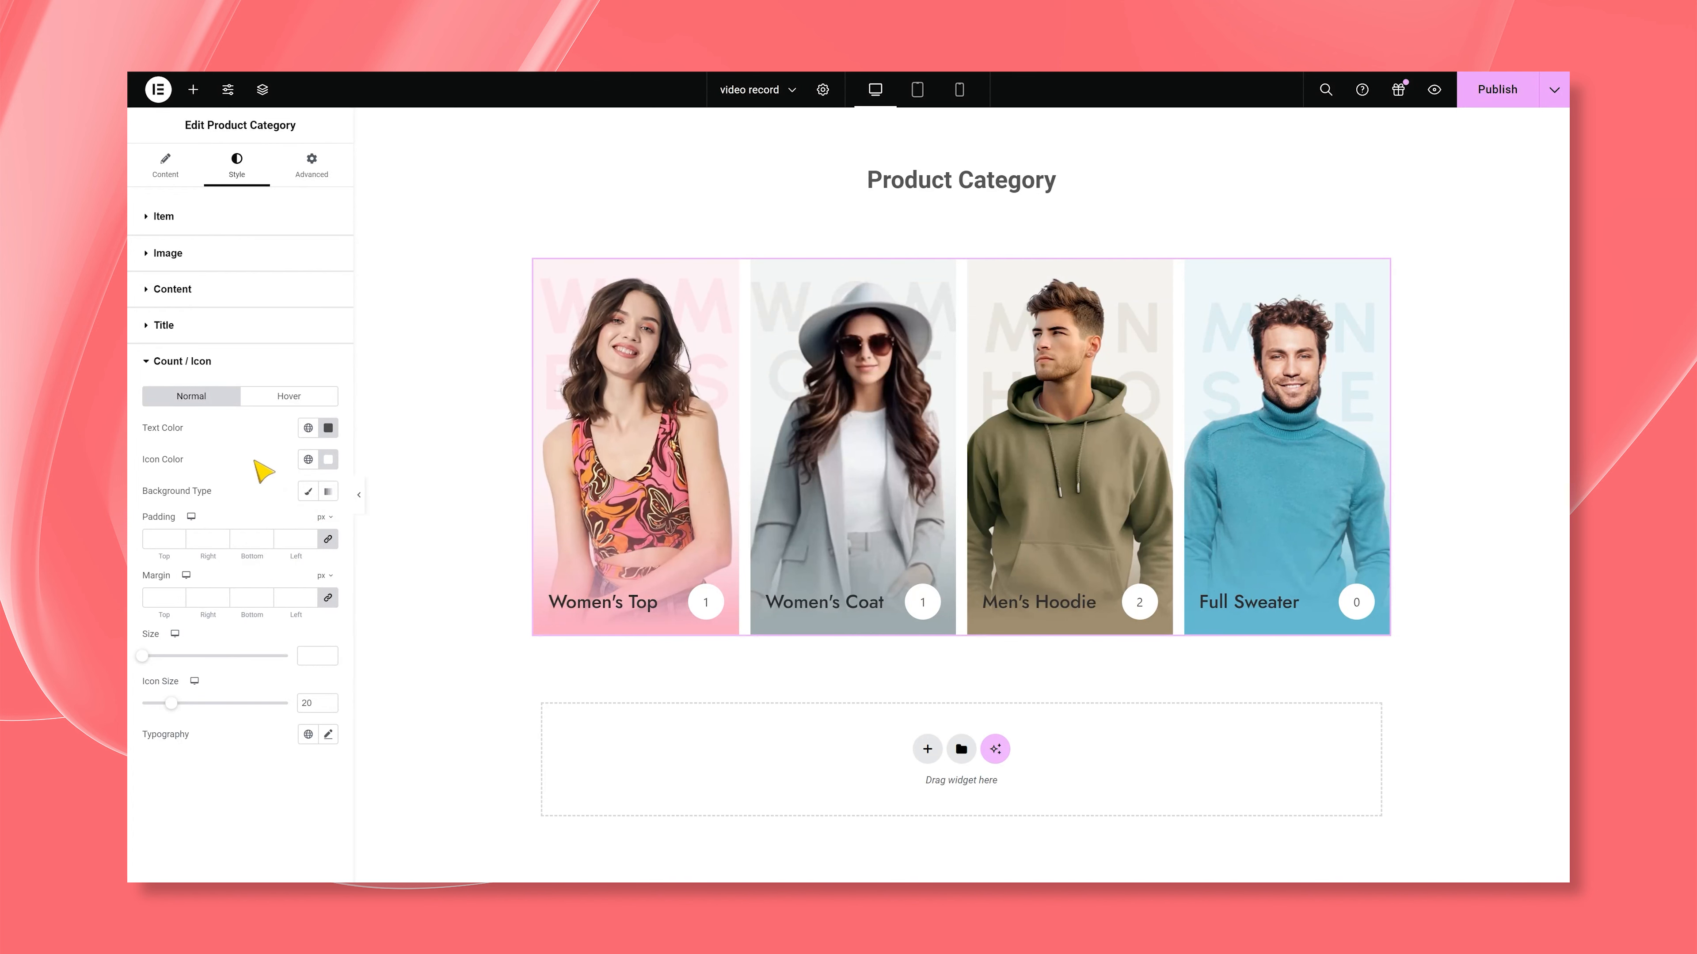
Step: Give the count badges a Classic background in #FFFFFF for the normal state
click(308, 491)
click(328, 522)
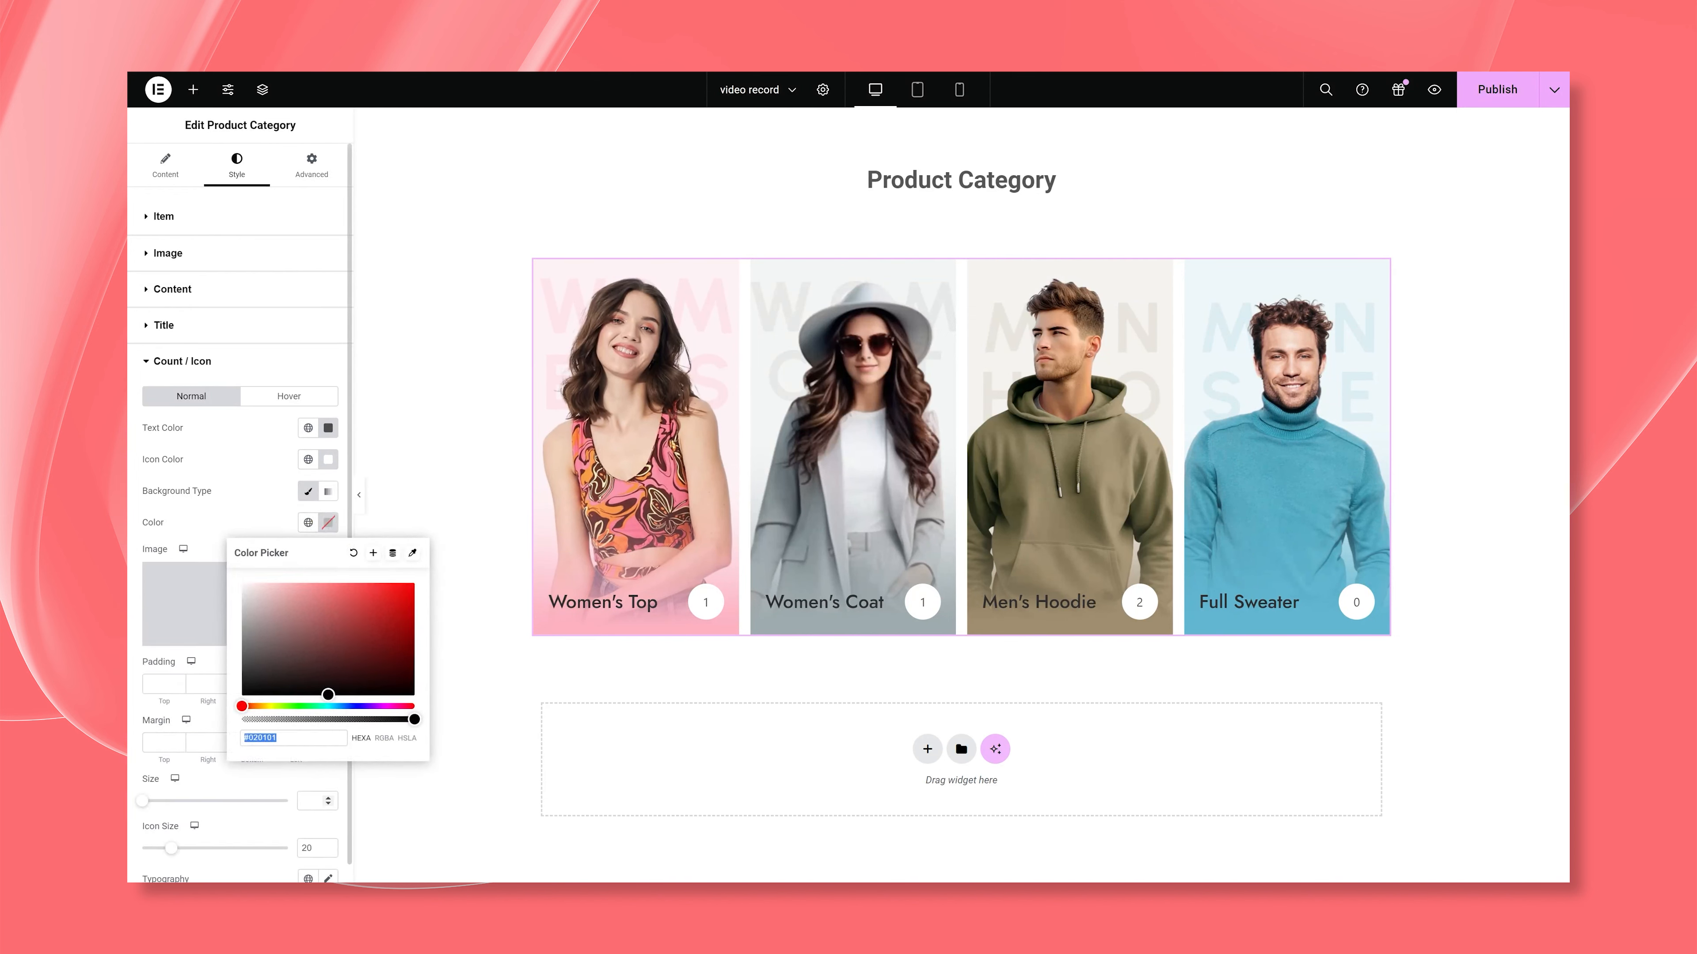
drag(274, 675, 239, 580)
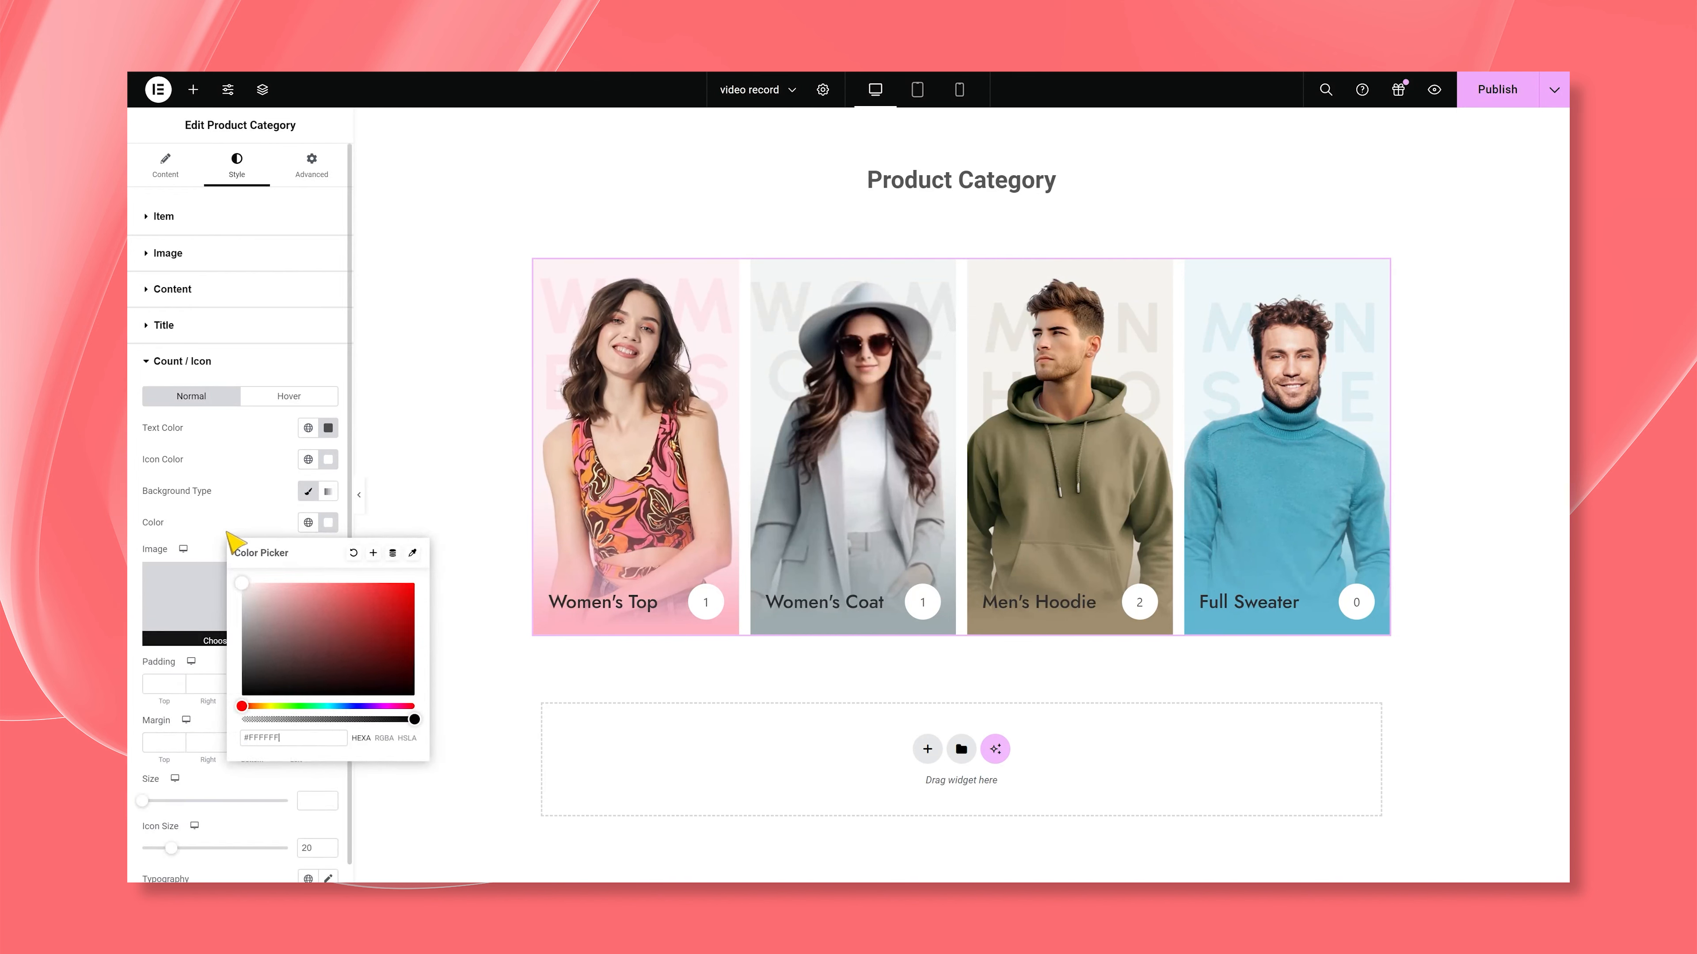
click(244, 518)
Step: Set the size of the count badges to 40
scroll(244, 518, down, 1)
click(310, 783)
text(40)
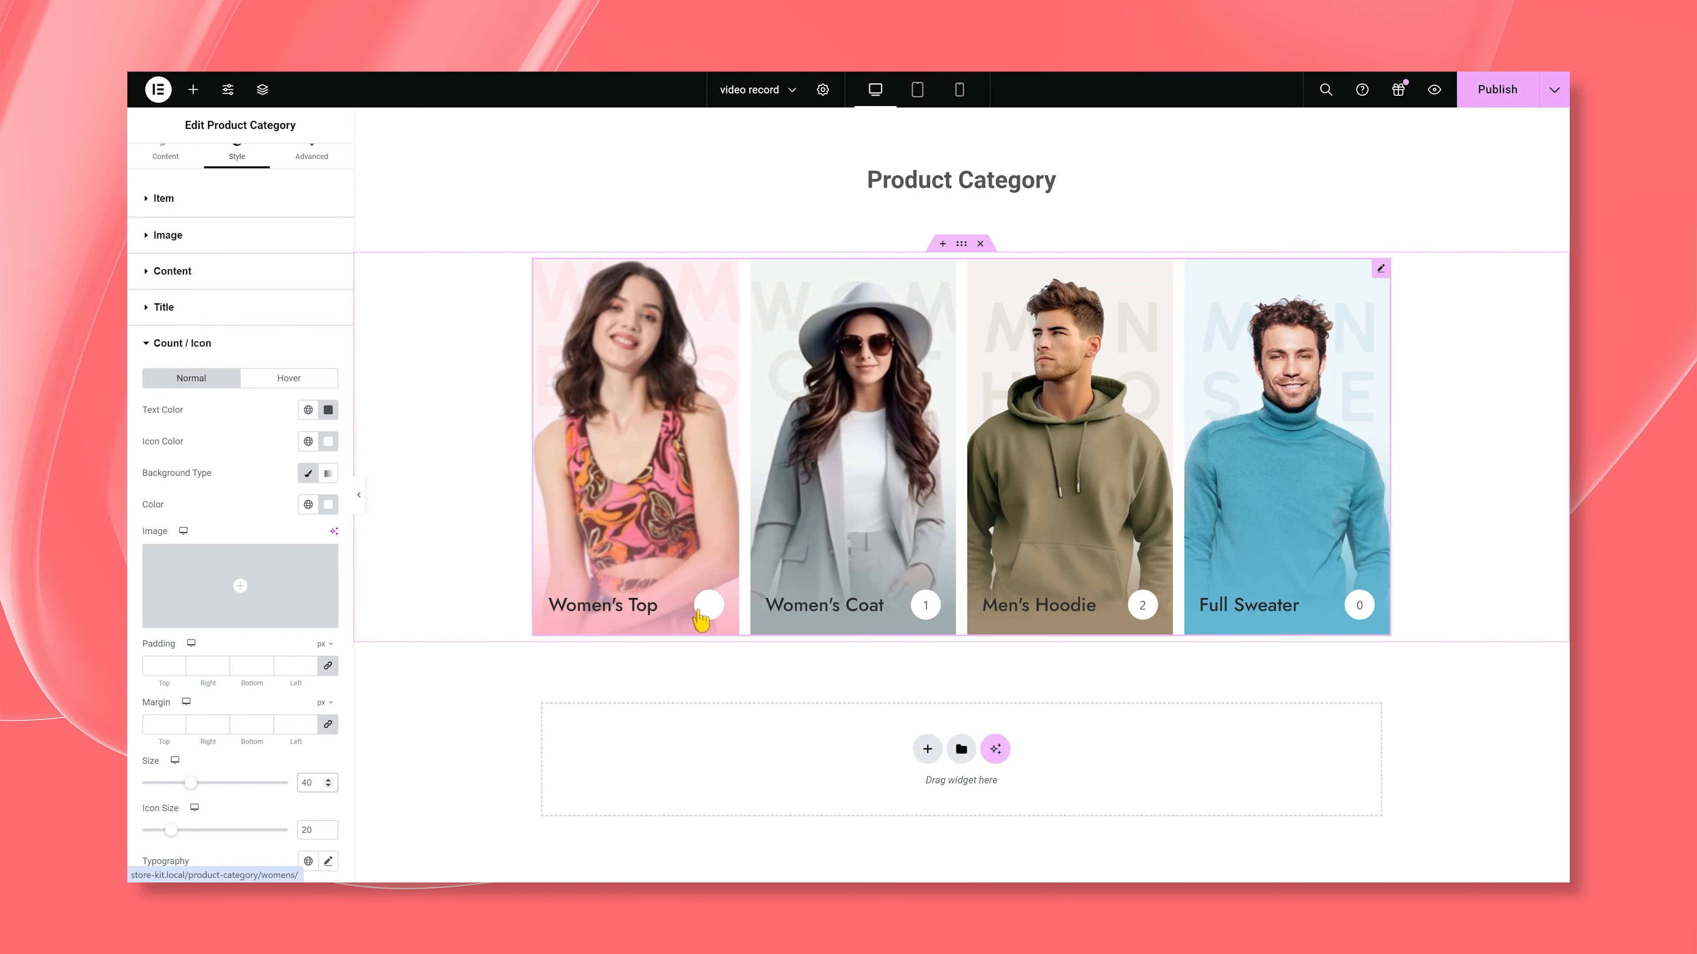
Step: Set the count typography to the Jost family at a size of 18 px
click(327, 862)
click(290, 552)
text(jos)
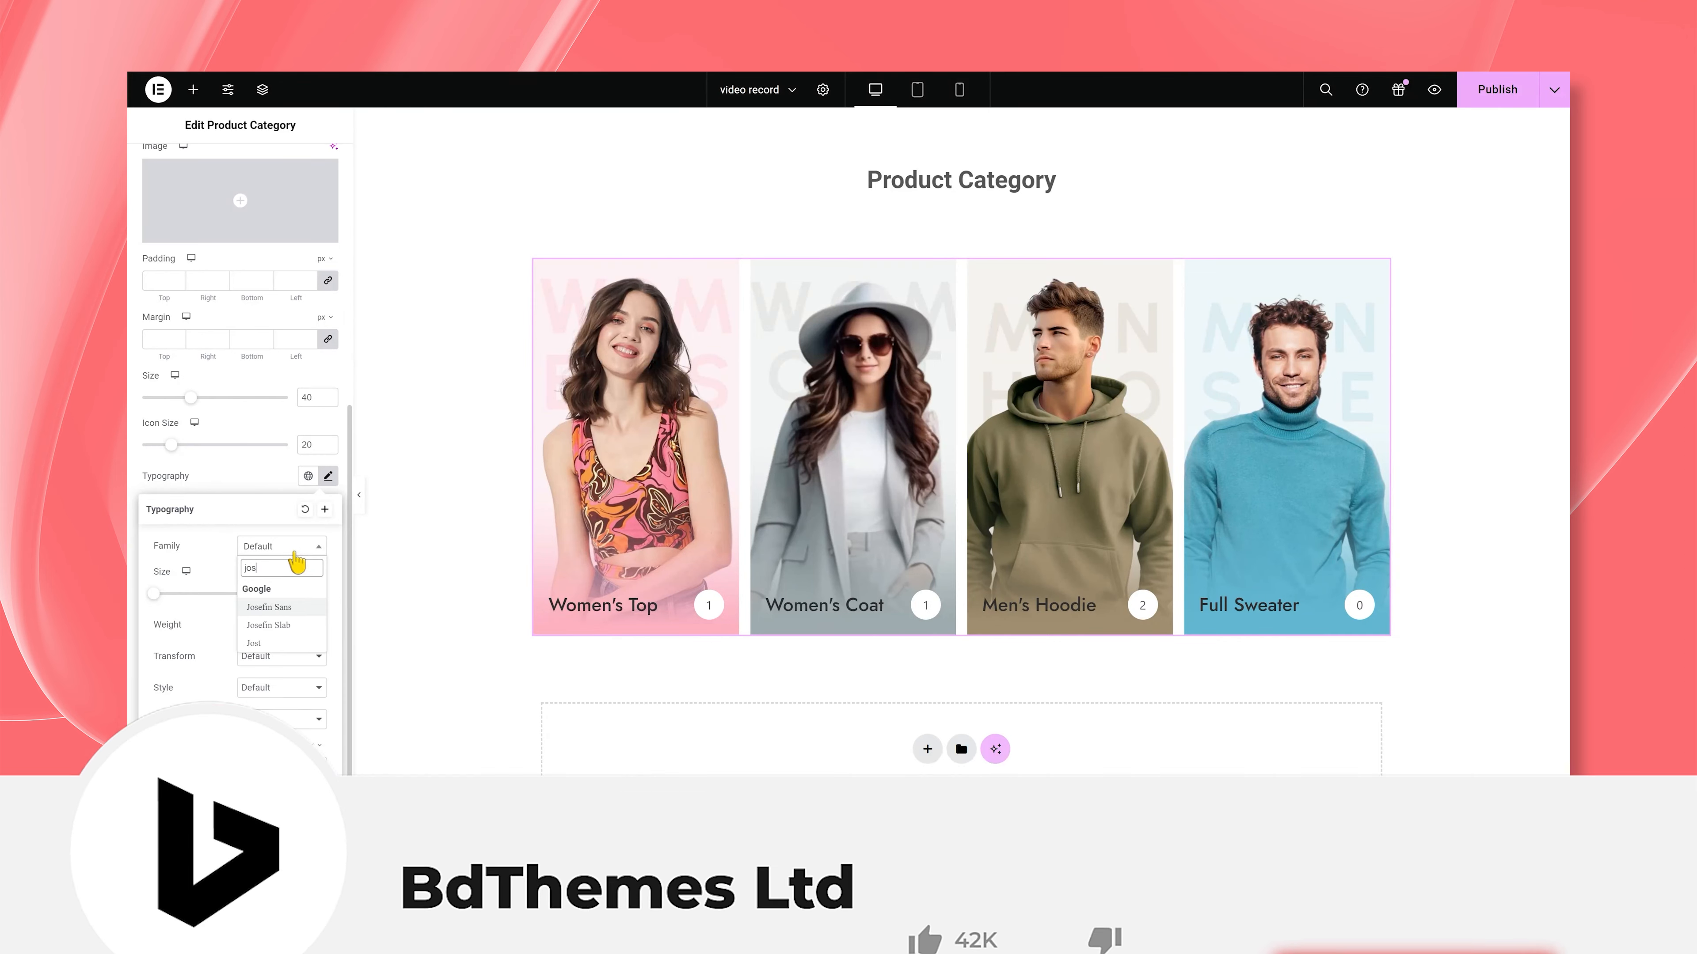
click(252, 640)
click(300, 593)
text(14)
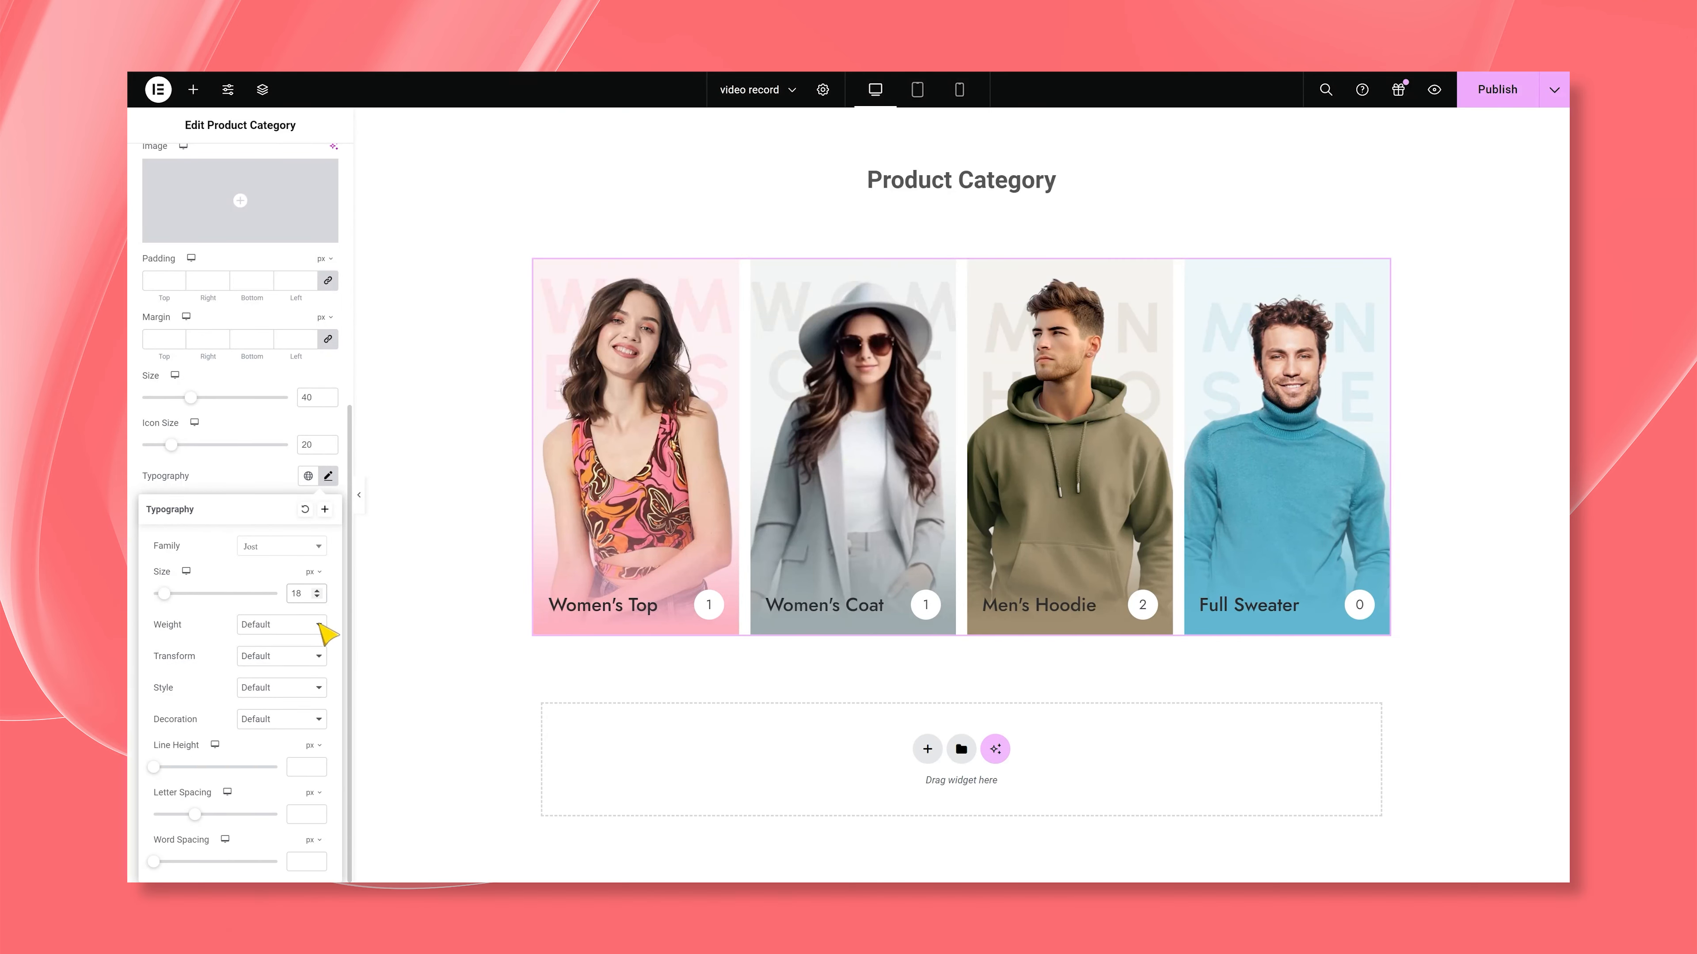
click(273, 486)
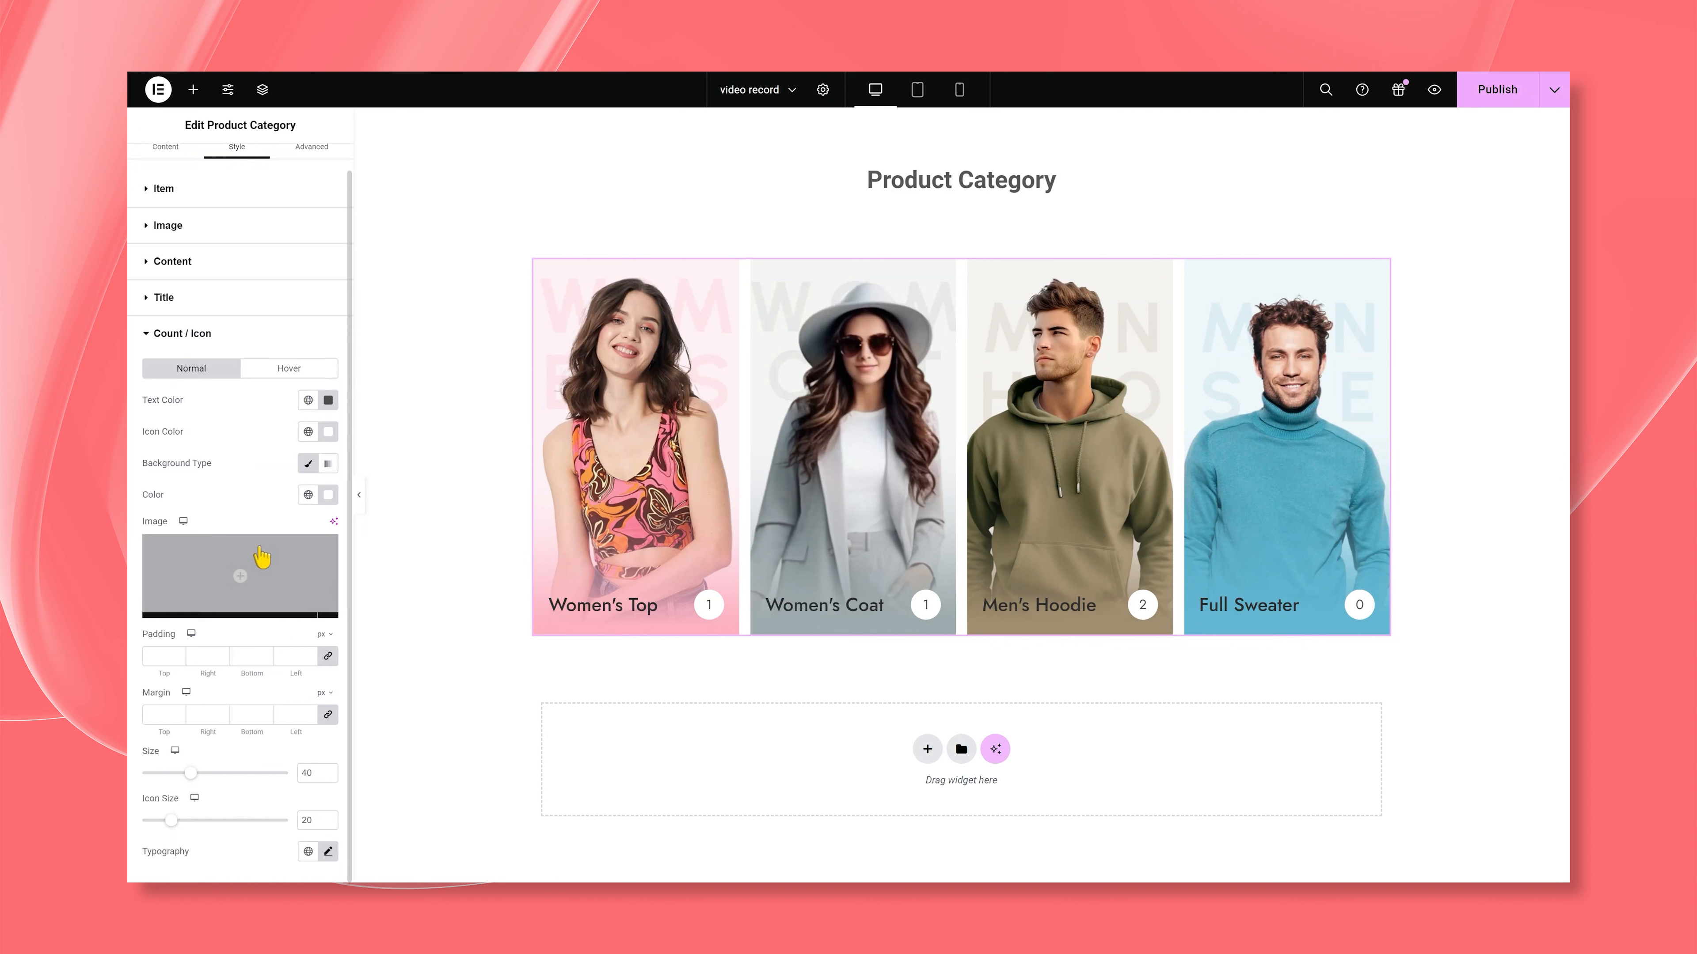
Step: Give the count badges a Classic #000000 background and a white text color in the hover state
click(296, 374)
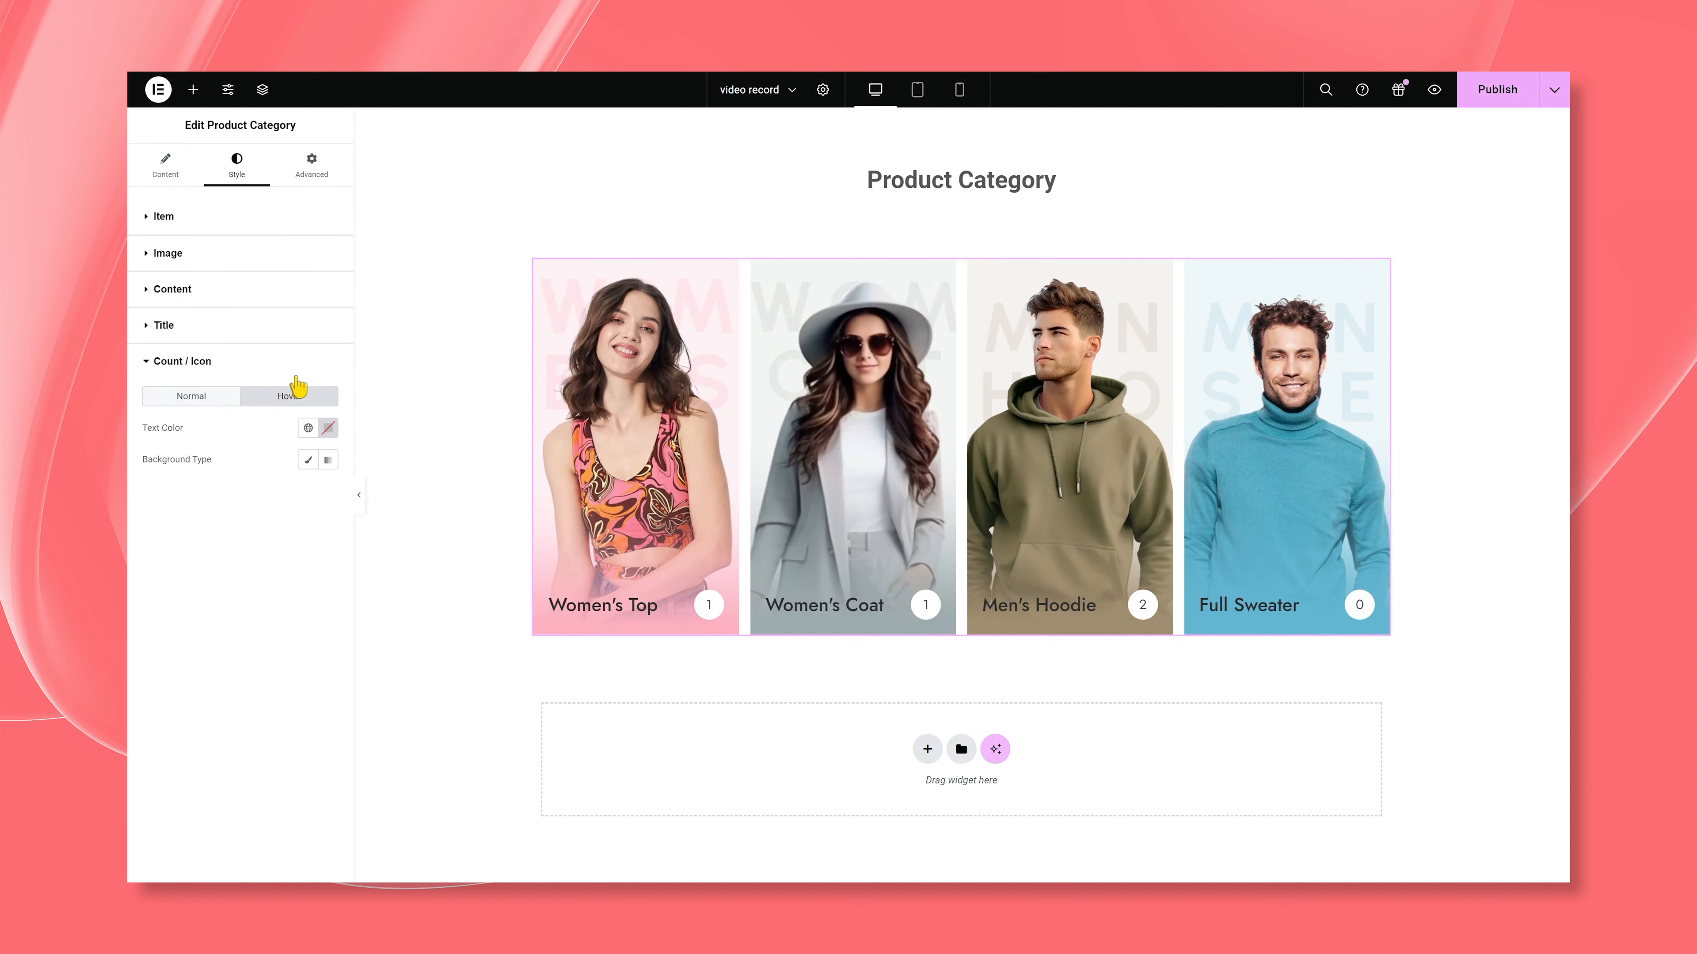
click(308, 460)
click(328, 491)
drag(245, 641, 216, 675)
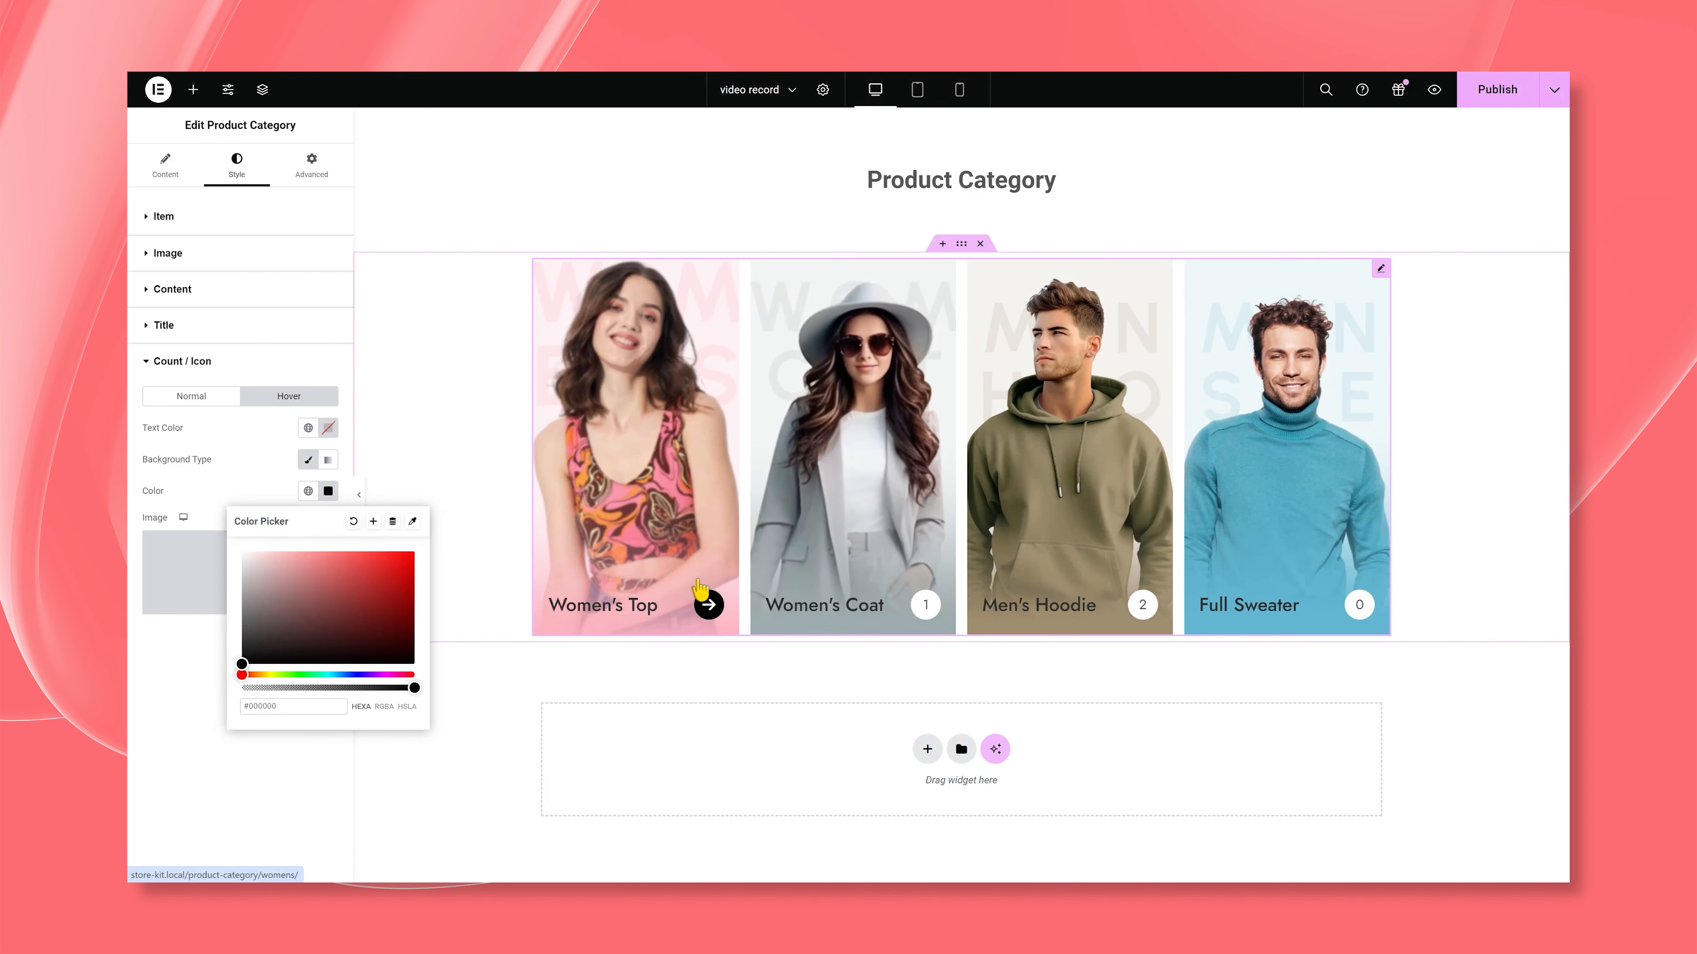
click(280, 479)
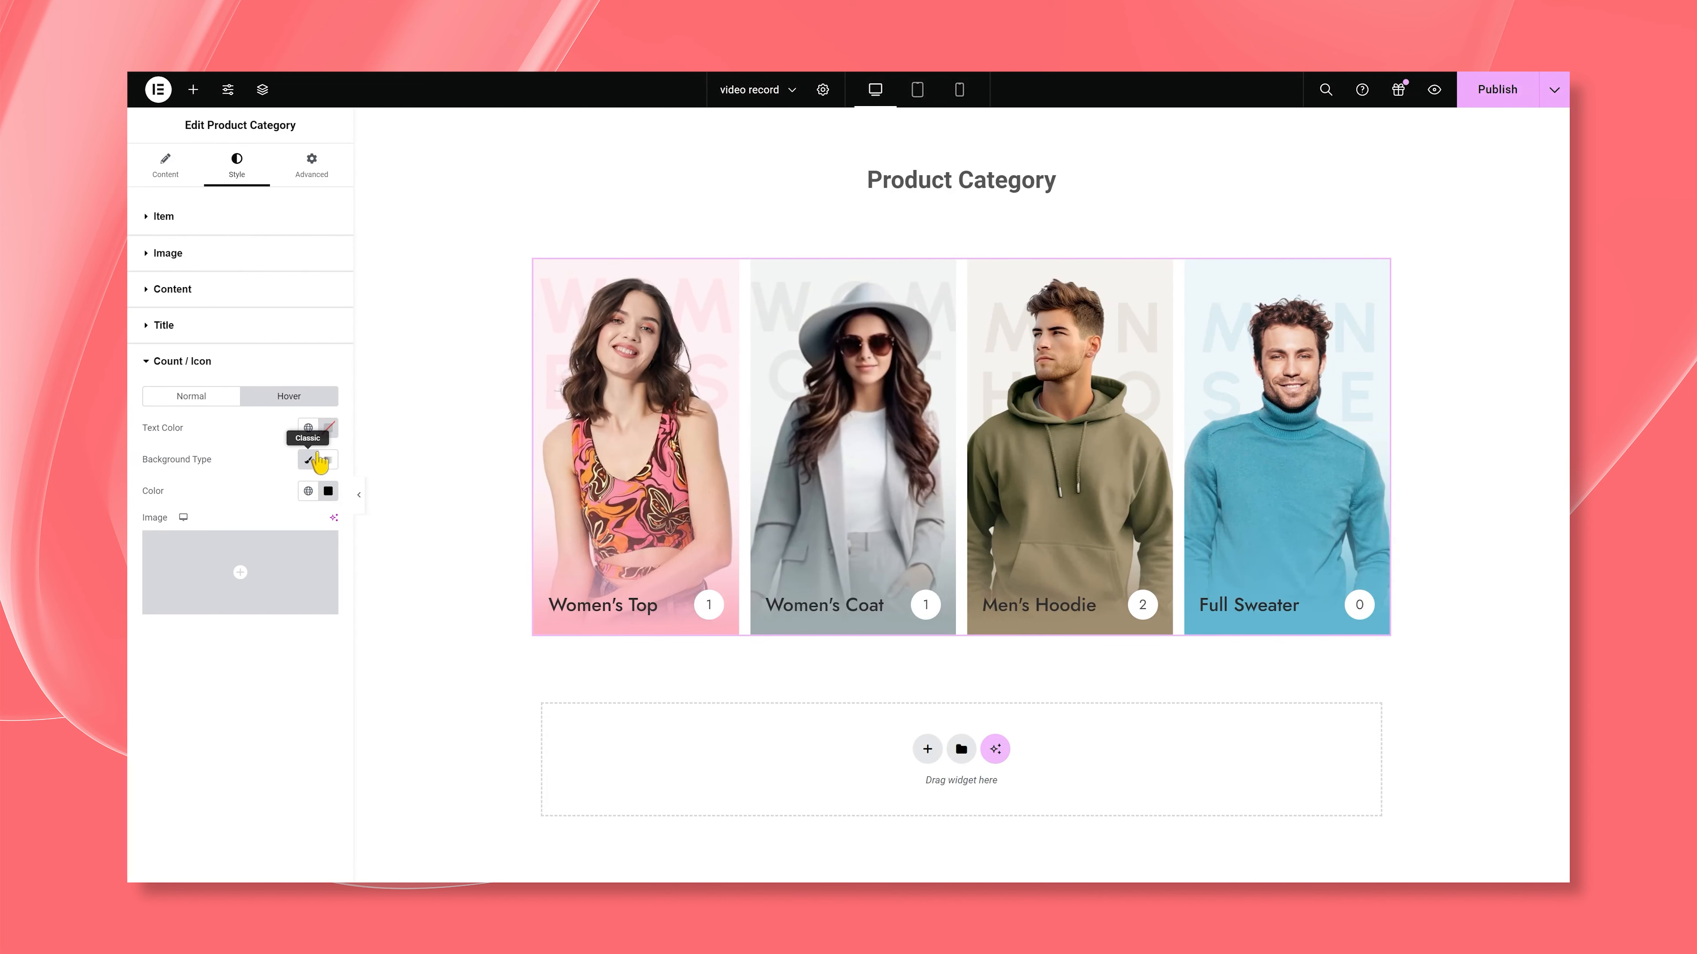
click(330, 428)
click(284, 433)
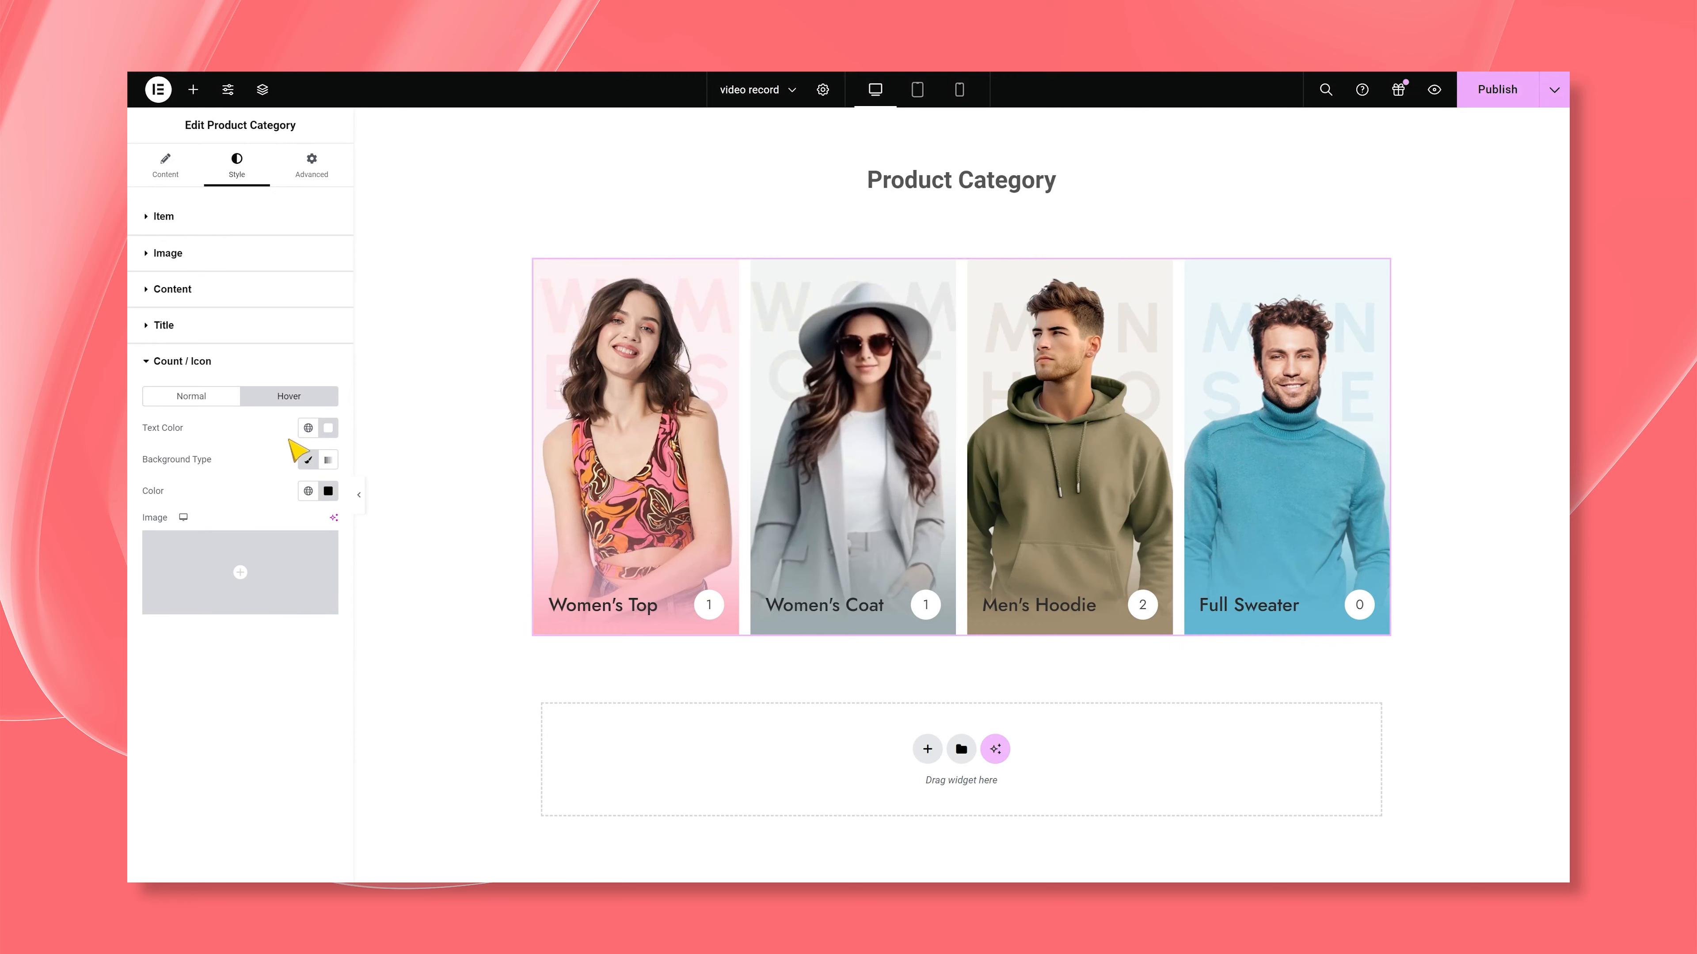